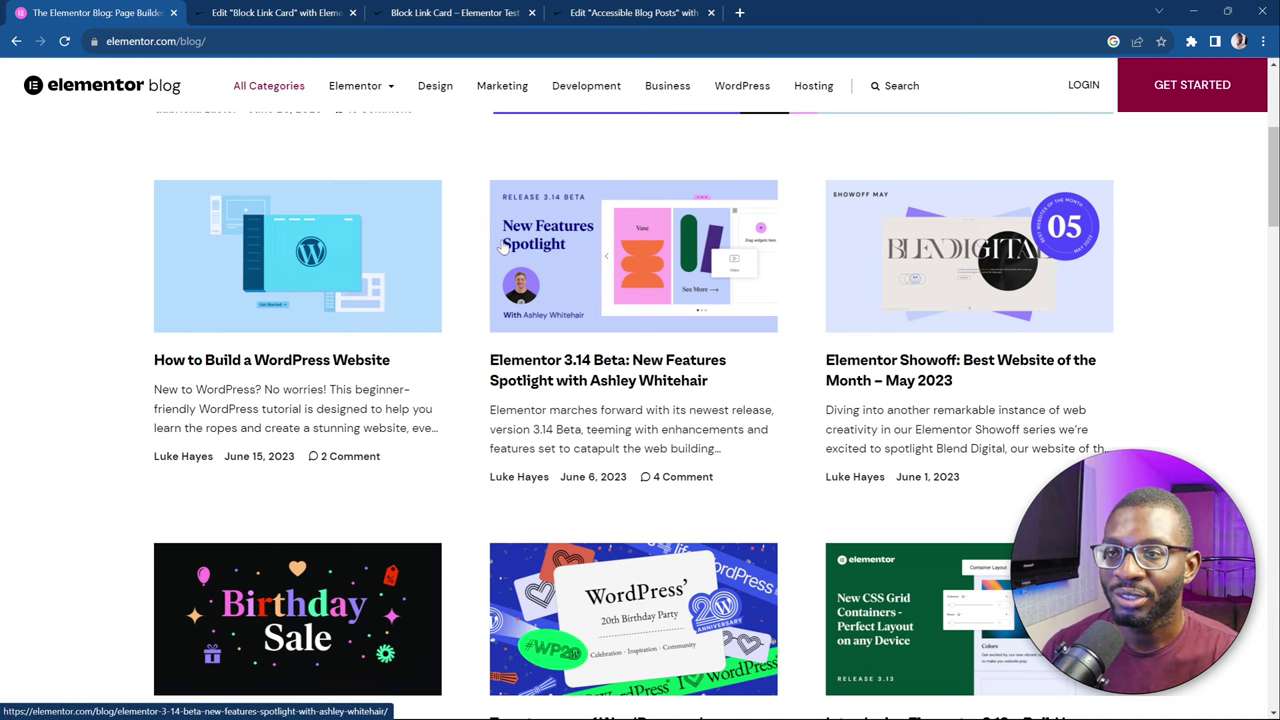
# Switch to the Block Link Card page editor and add a single-column container with downward direction below the page heading
pyautogui.click(272, 11)
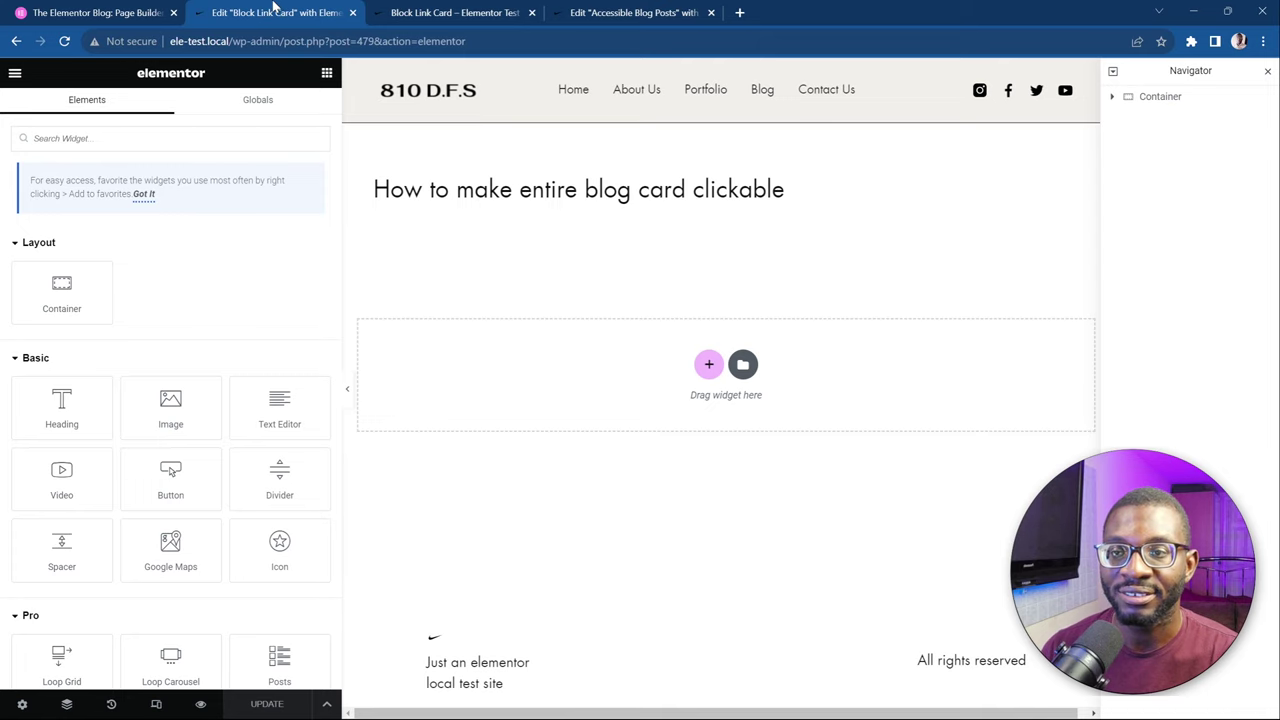
pyautogui.click(709, 364)
pyautogui.click(680, 424)
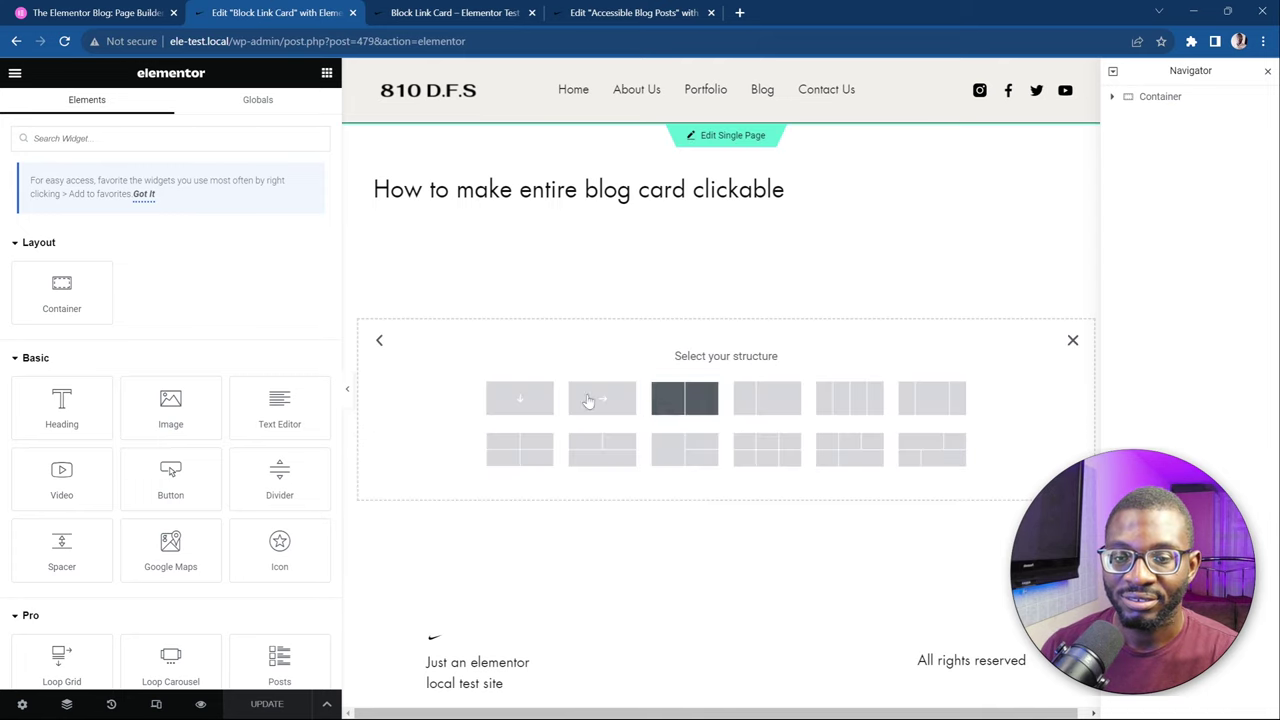
pyautogui.click(533, 399)
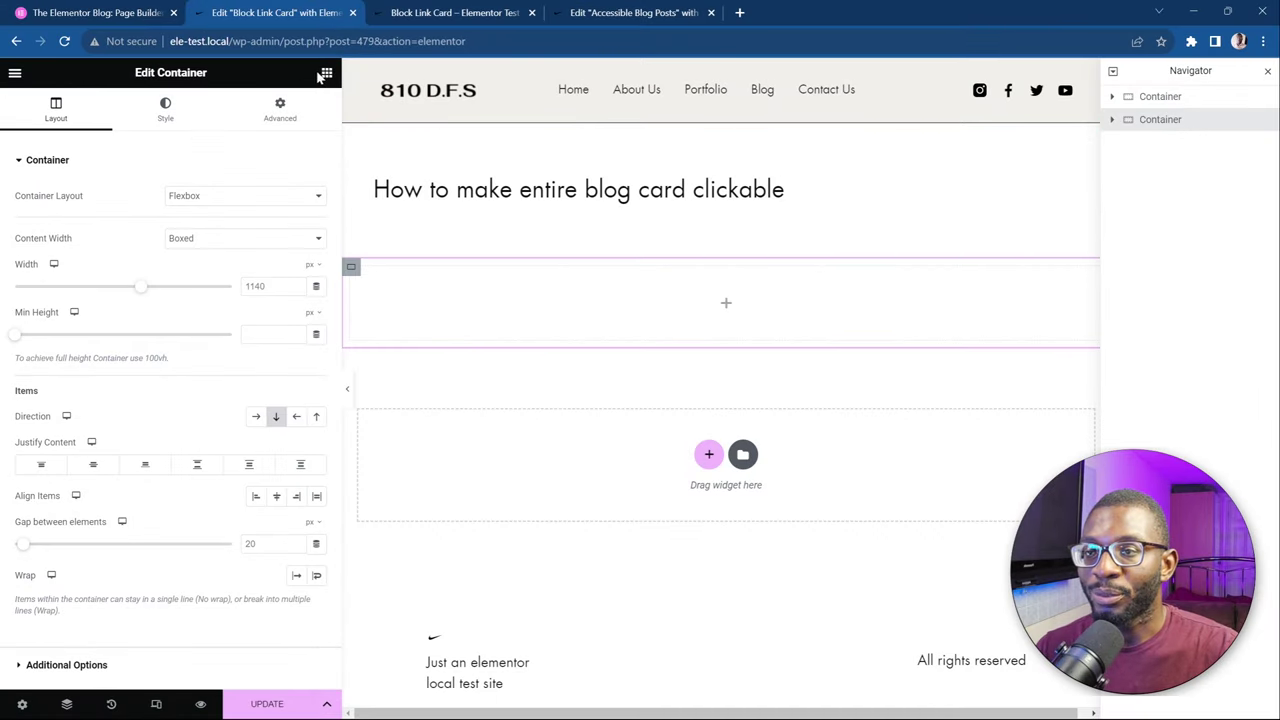
# Find the Loop Grid widget by searching for "loop" and place it in the new container
pyautogui.click(326, 73)
pyautogui.click(240, 143)
pyautogui.write('loop')
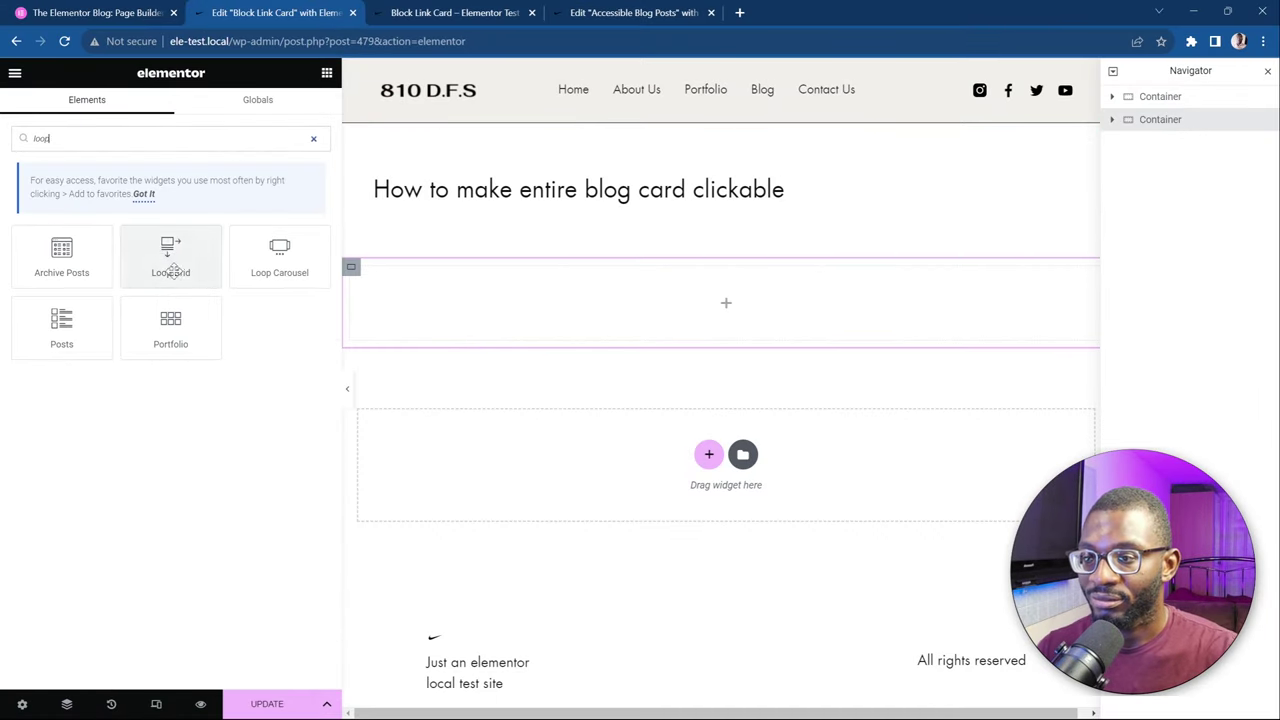
pyautogui.moveTo(171, 257); pyautogui.dragTo(519, 302)
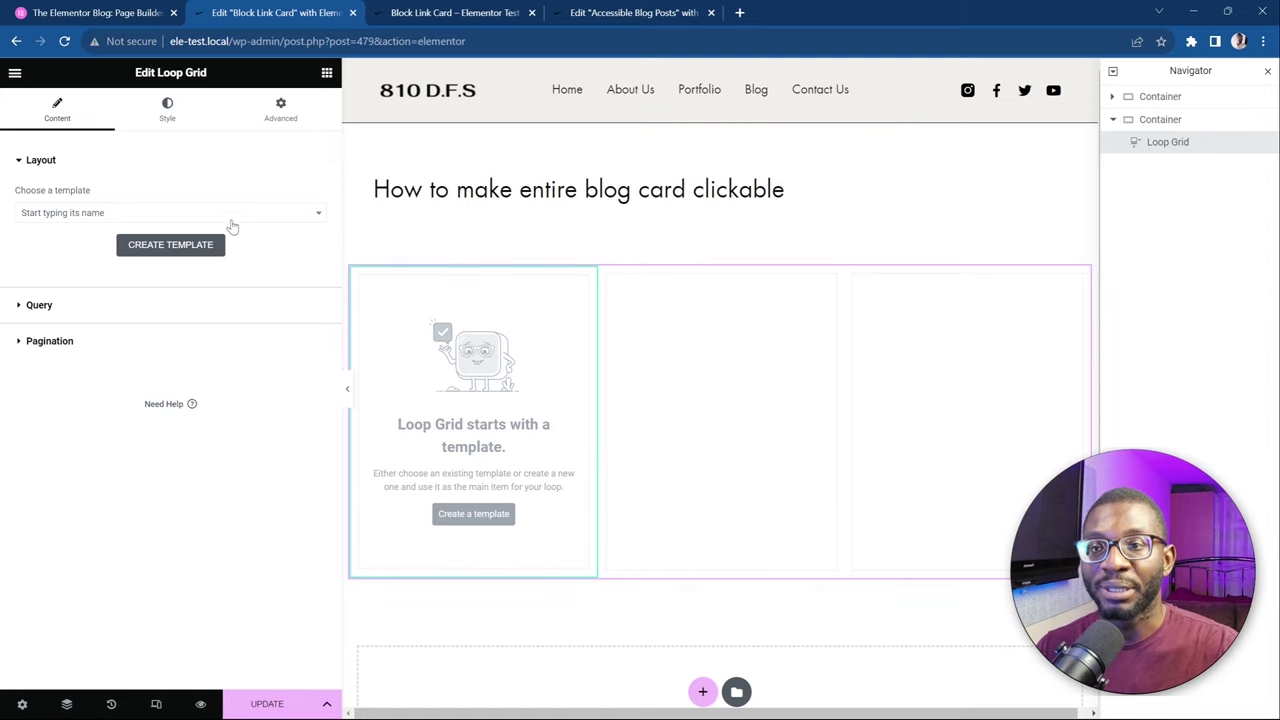
# Create a new template for the Loop Grid, saving the page changes, and add a single-column Flexbox container to it
pyautogui.click(200, 250)
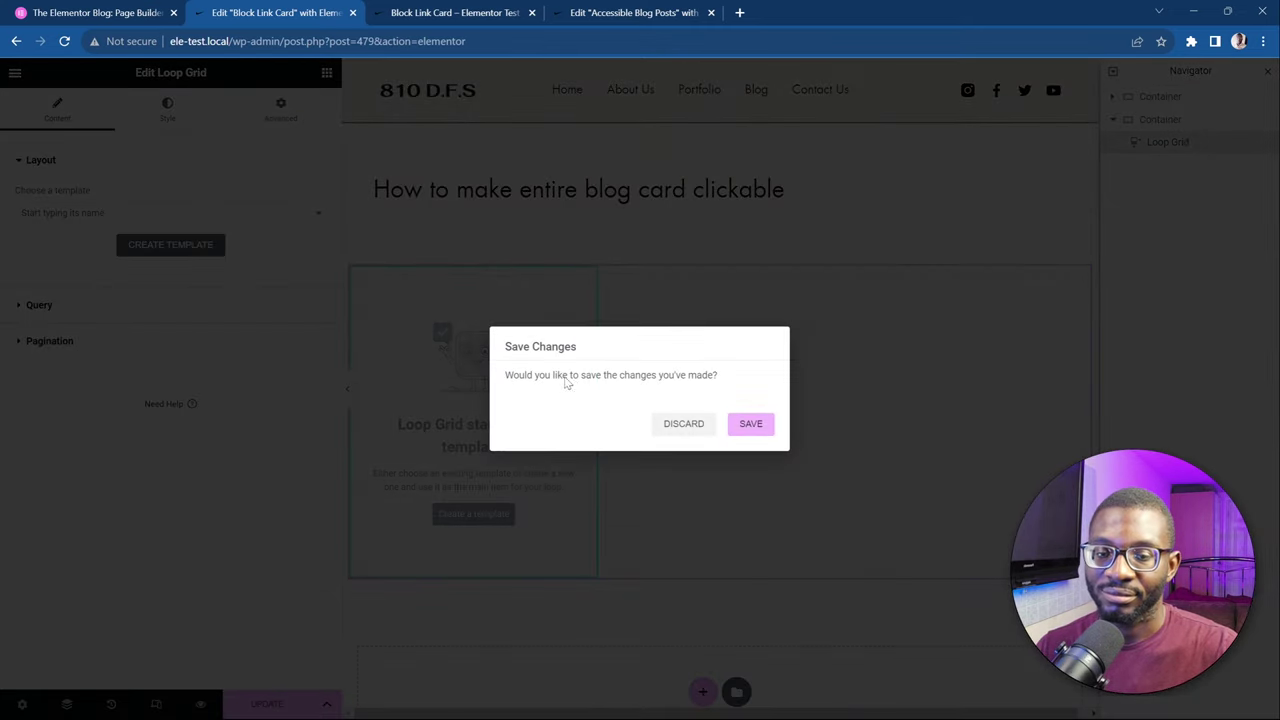
pyautogui.click(738, 424)
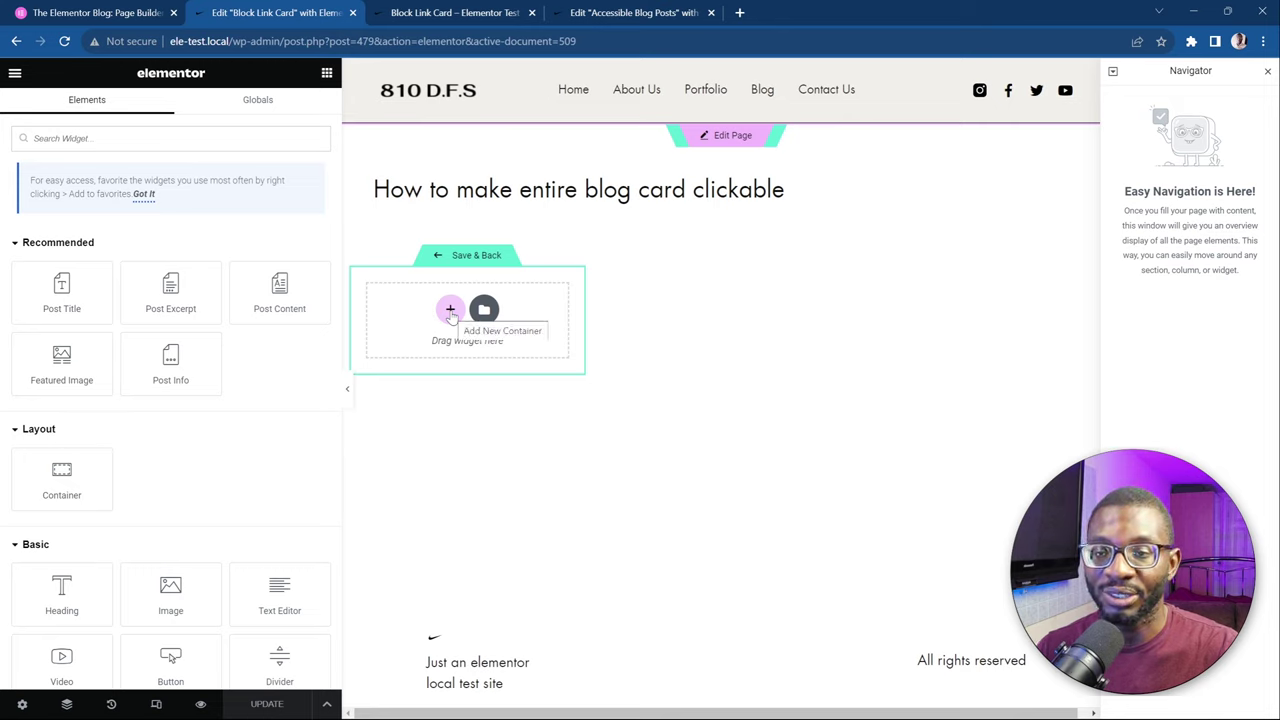
pyautogui.click(450, 313)
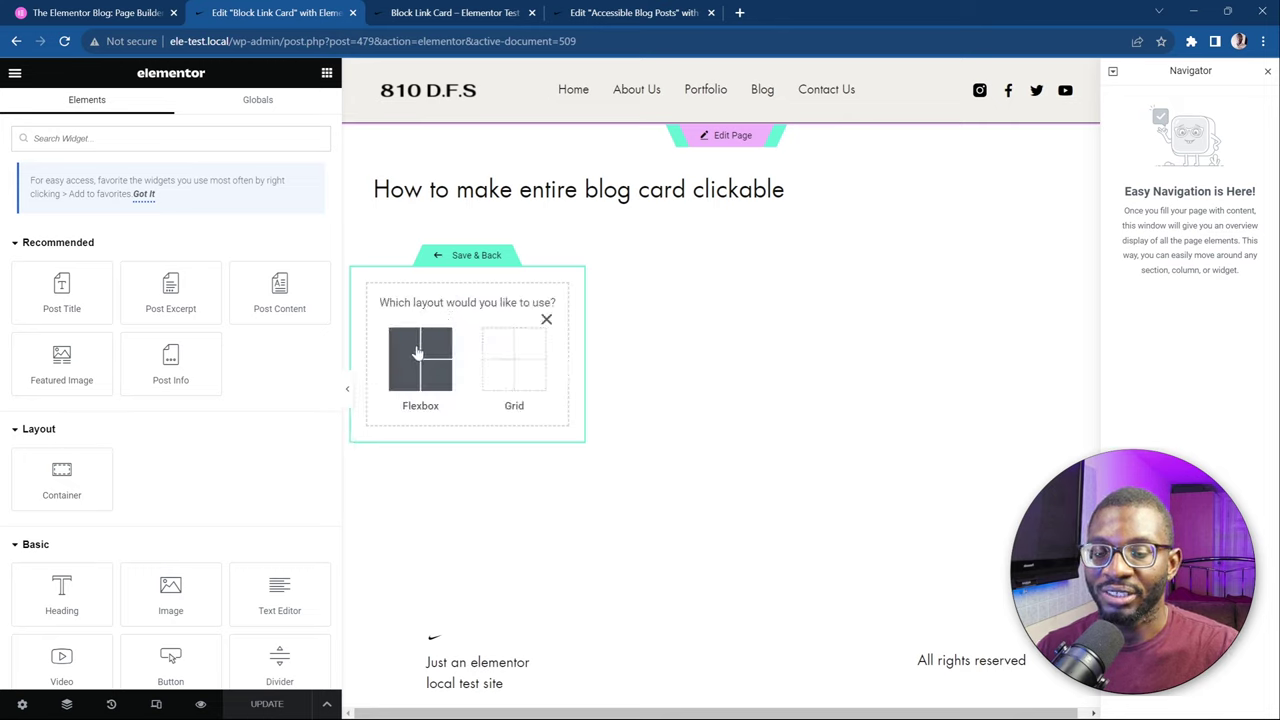
pyautogui.click(421, 350)
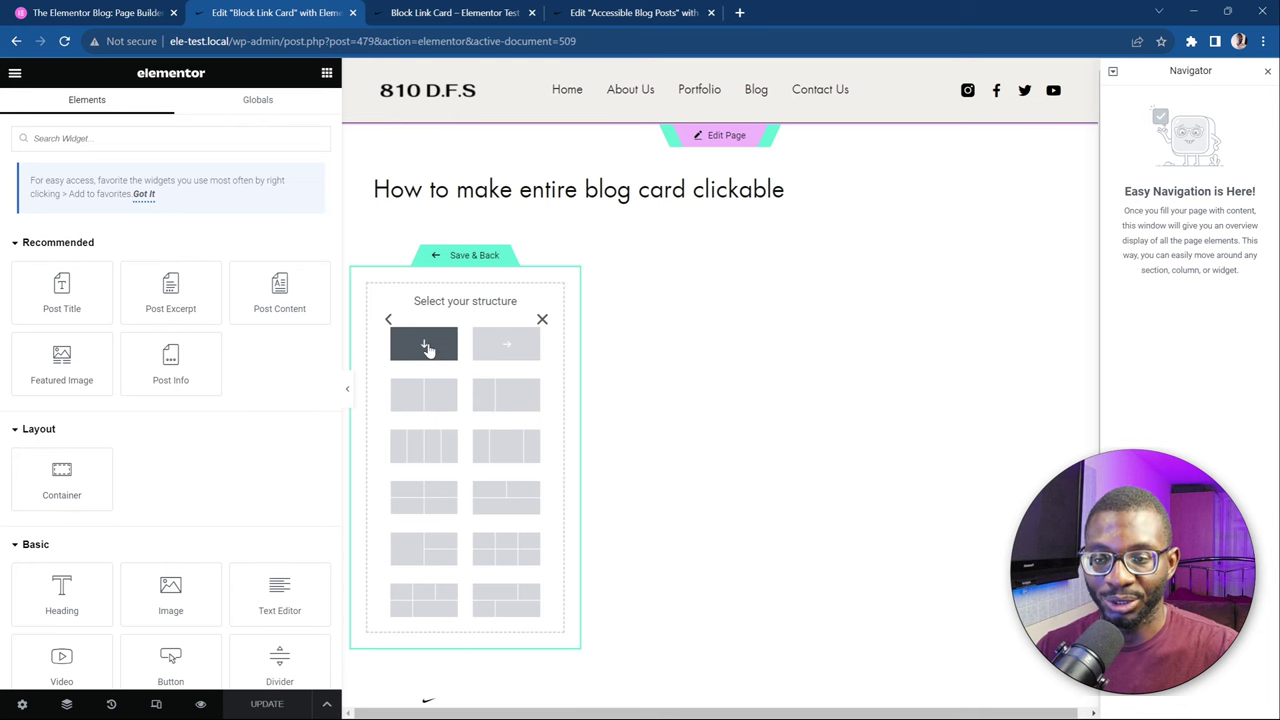
pyautogui.click(427, 348)
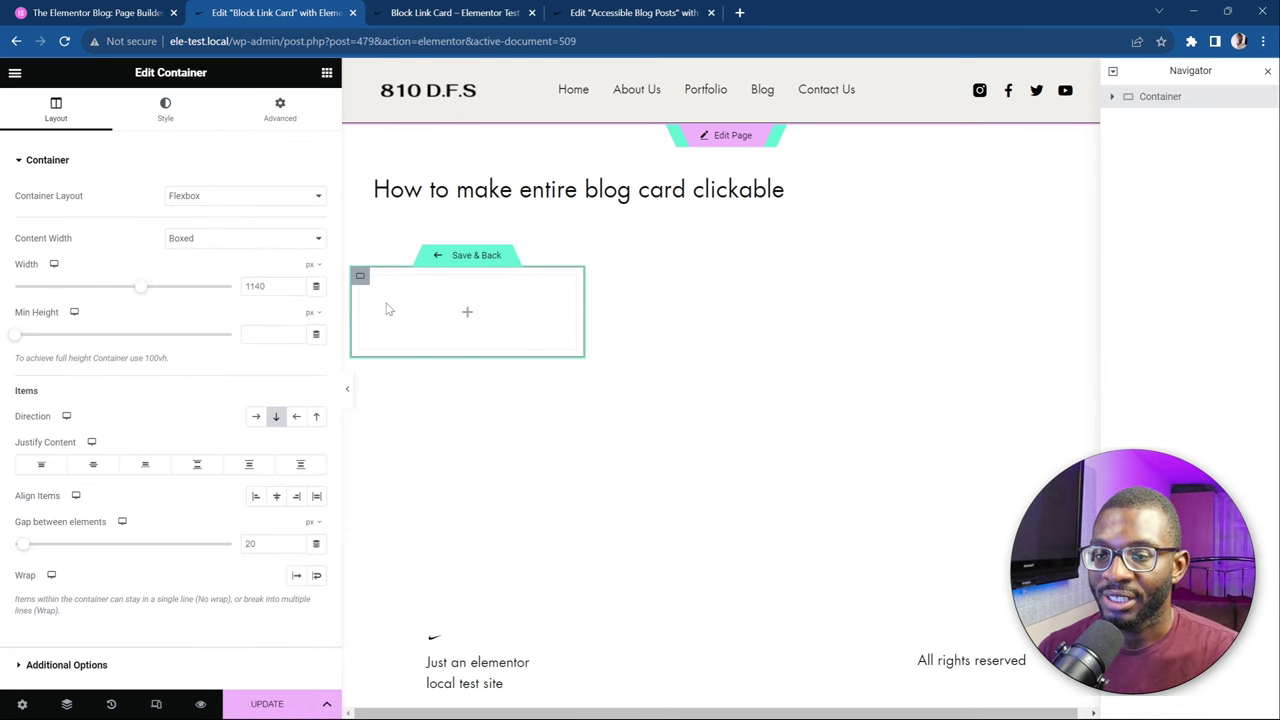
# Set the template container's padding to 0 px on all sides
pyautogui.click(283, 113)
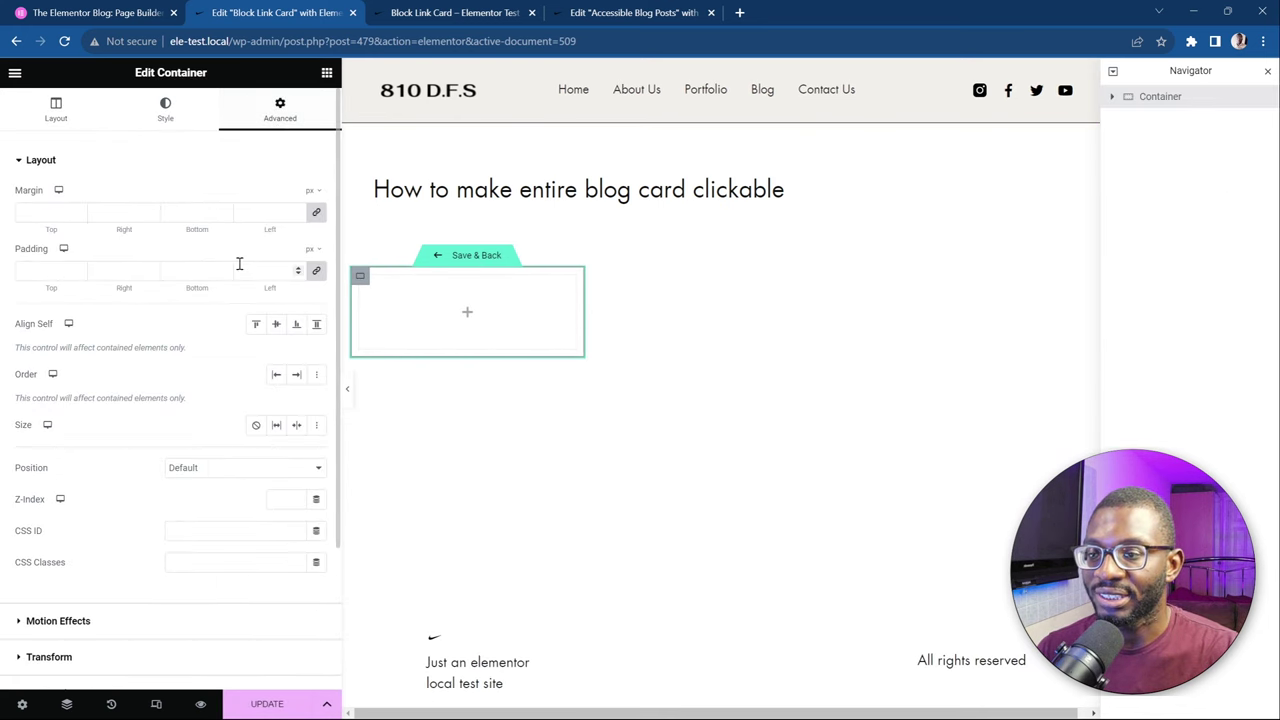
pyautogui.click(271, 273)
pyautogui.write('0')
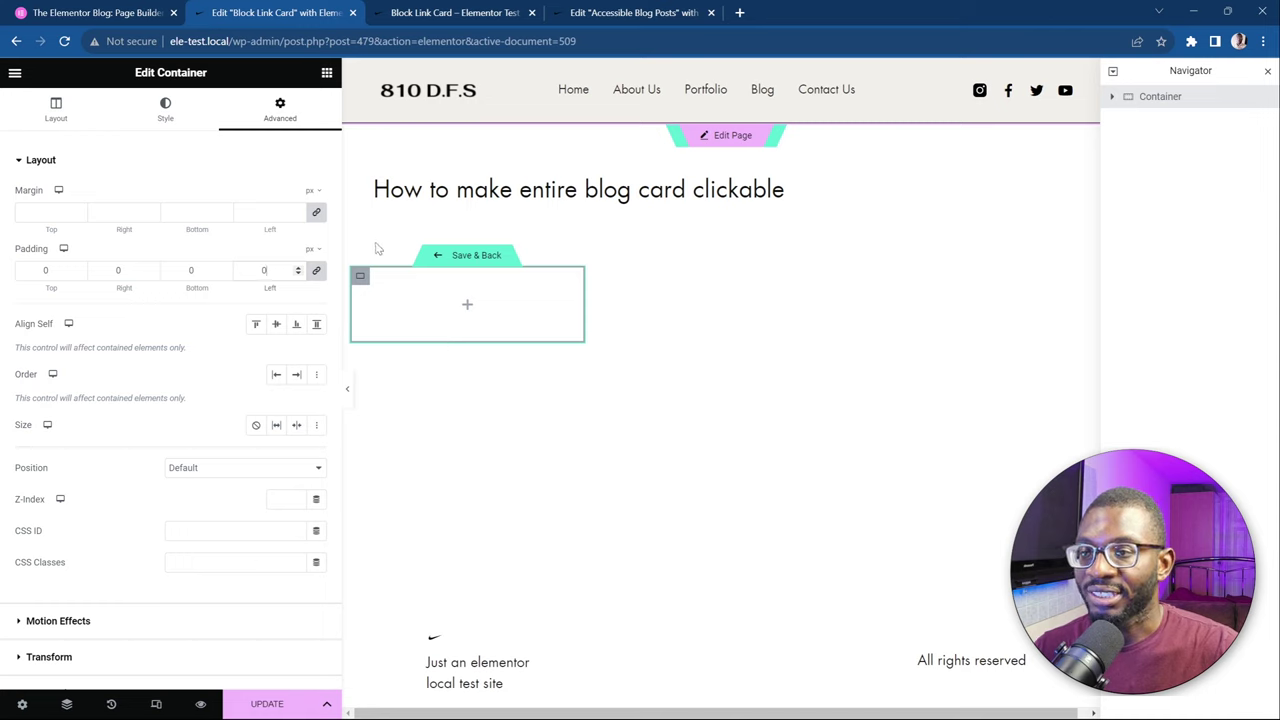
# Add a Featured Image widget to the template container and a Post Title widget below it
pyautogui.click(327, 76)
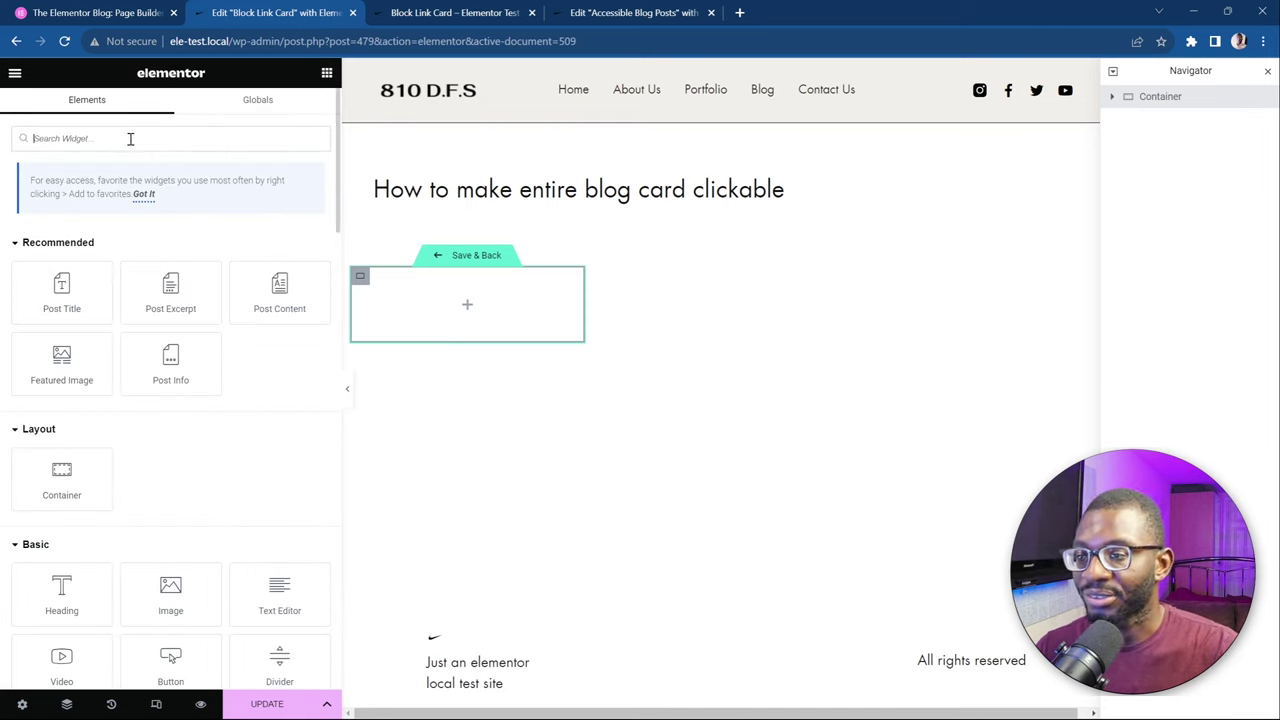
pyautogui.moveTo(61, 362); pyautogui.dragTo(450, 300)
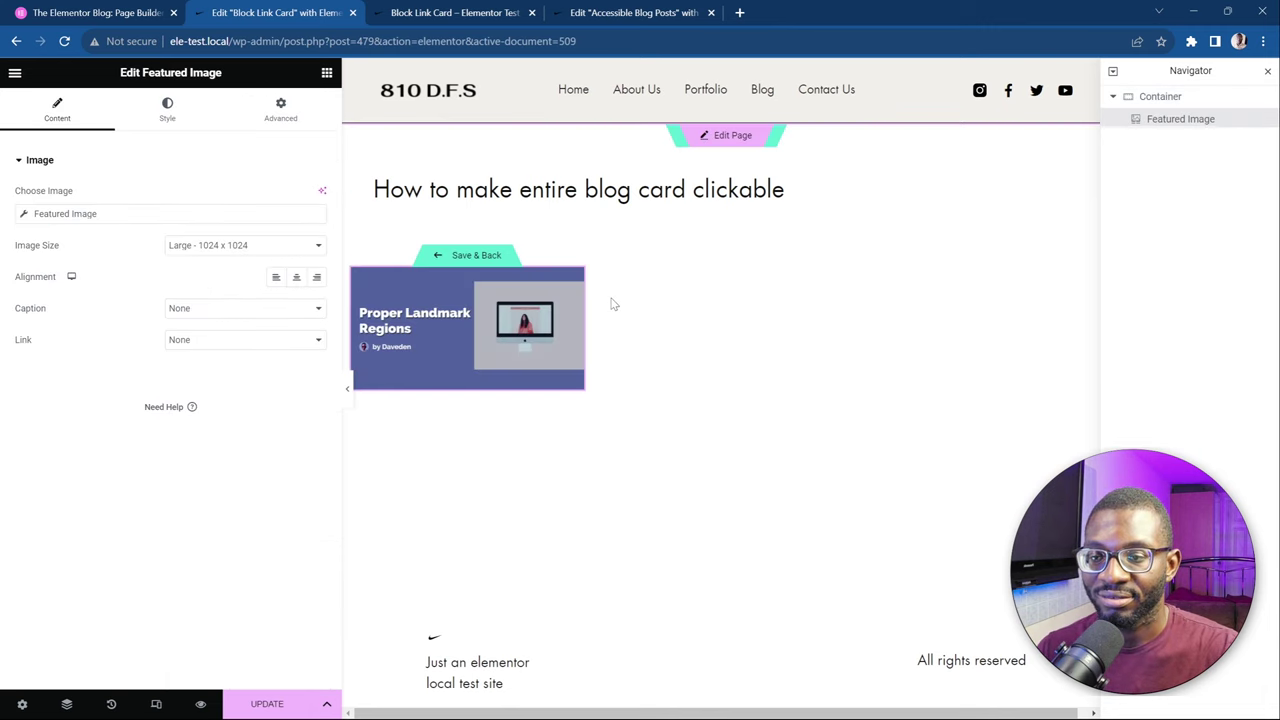
pyautogui.click(327, 73)
pyautogui.moveTo(61, 290); pyautogui.dragTo(520, 385)
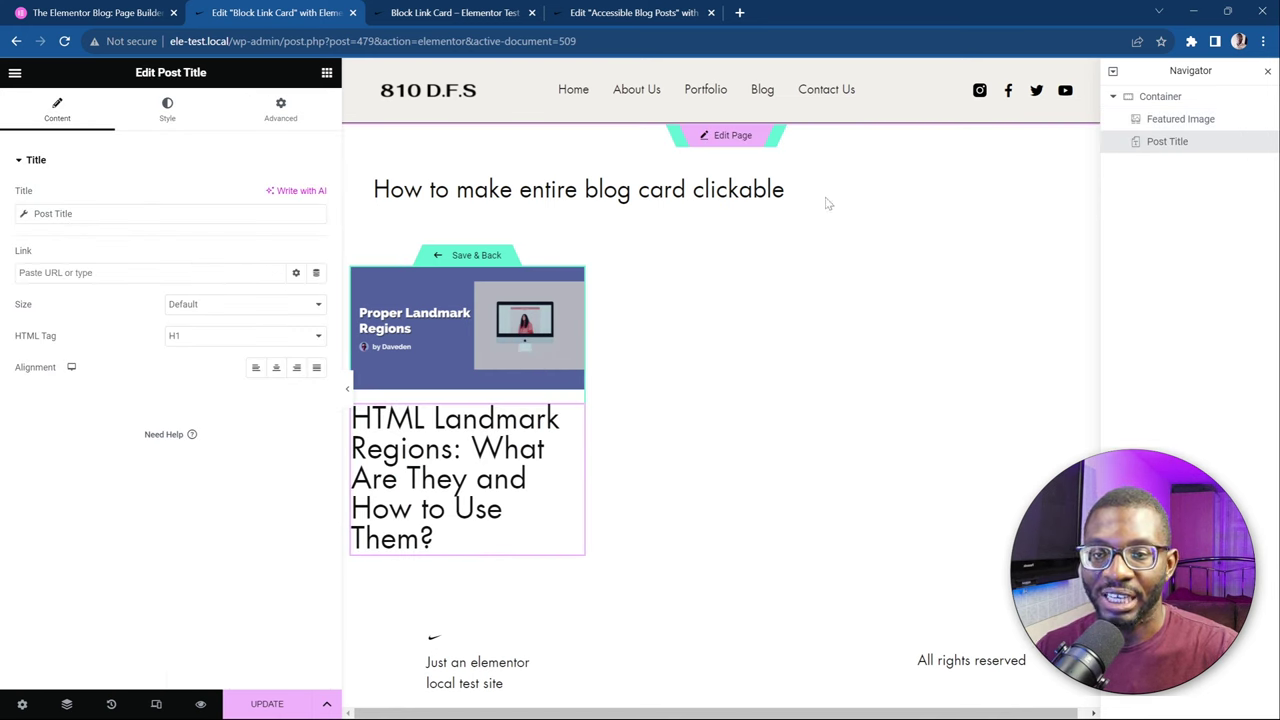
# Set the Post Title's HTML tag to H2 and apply the Card Body global font to its typography
pyautogui.click(193, 339)
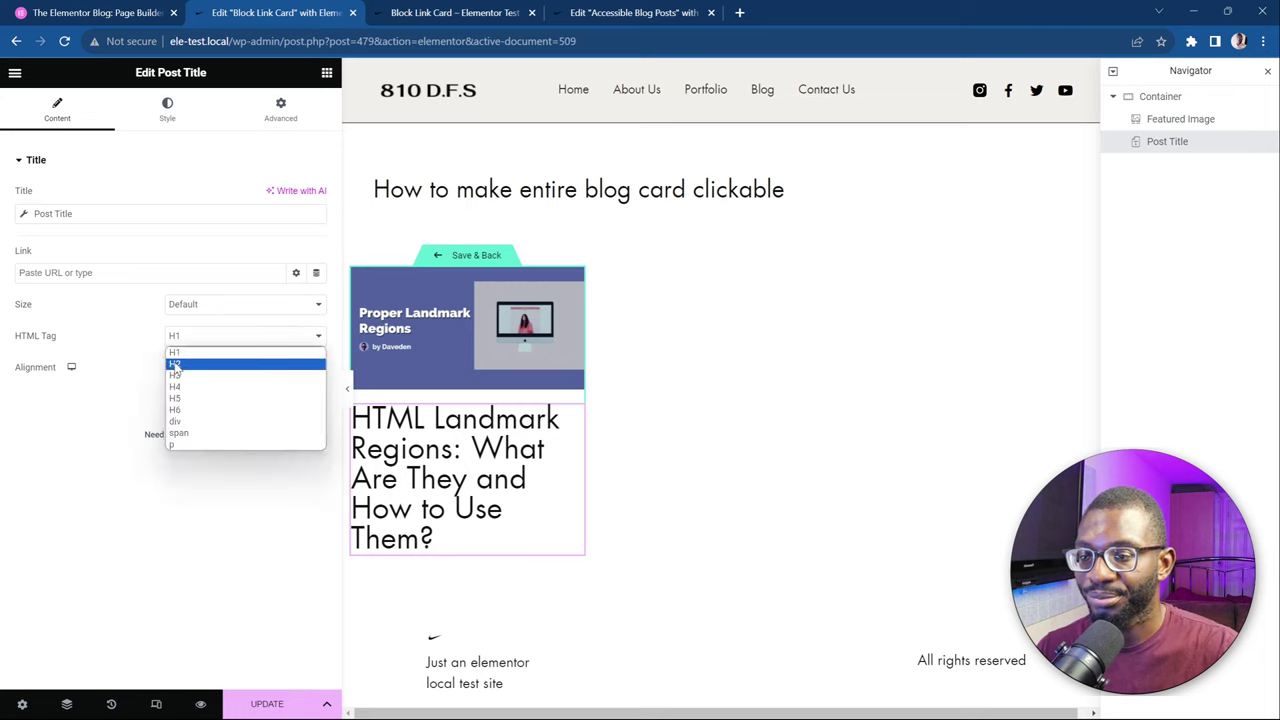
pyautogui.click(175, 365)
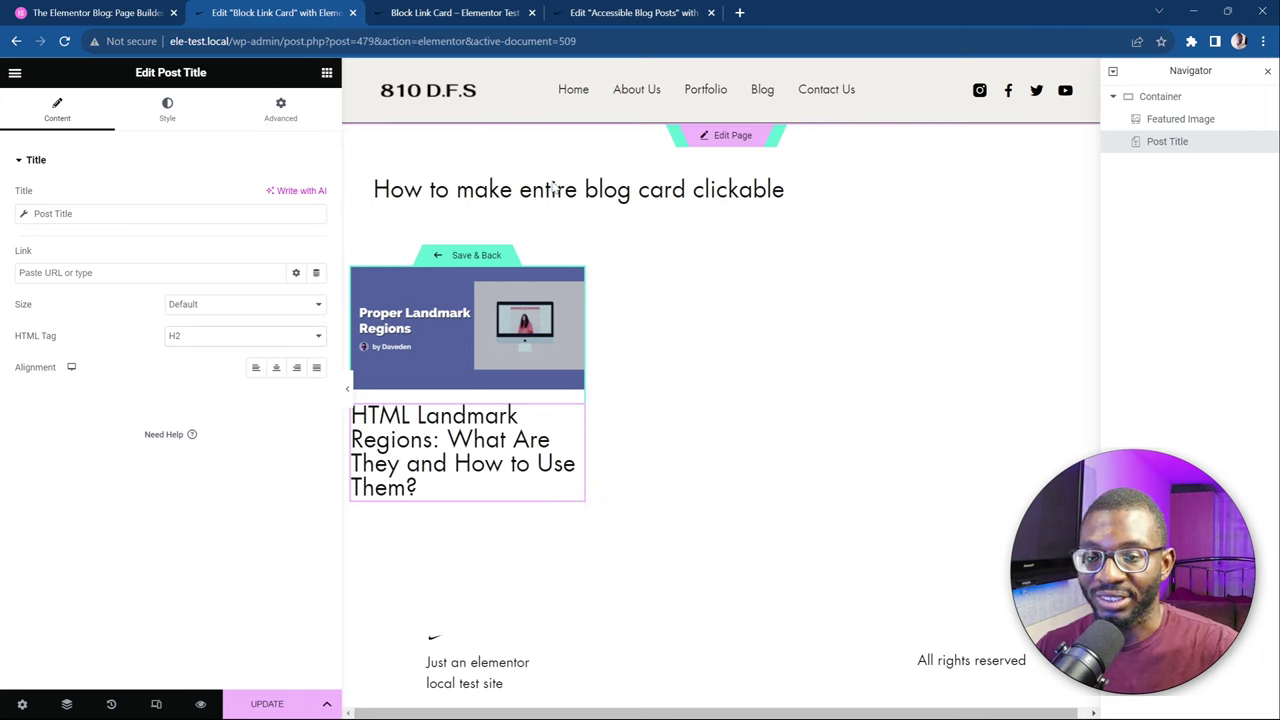
pyautogui.click(167, 112)
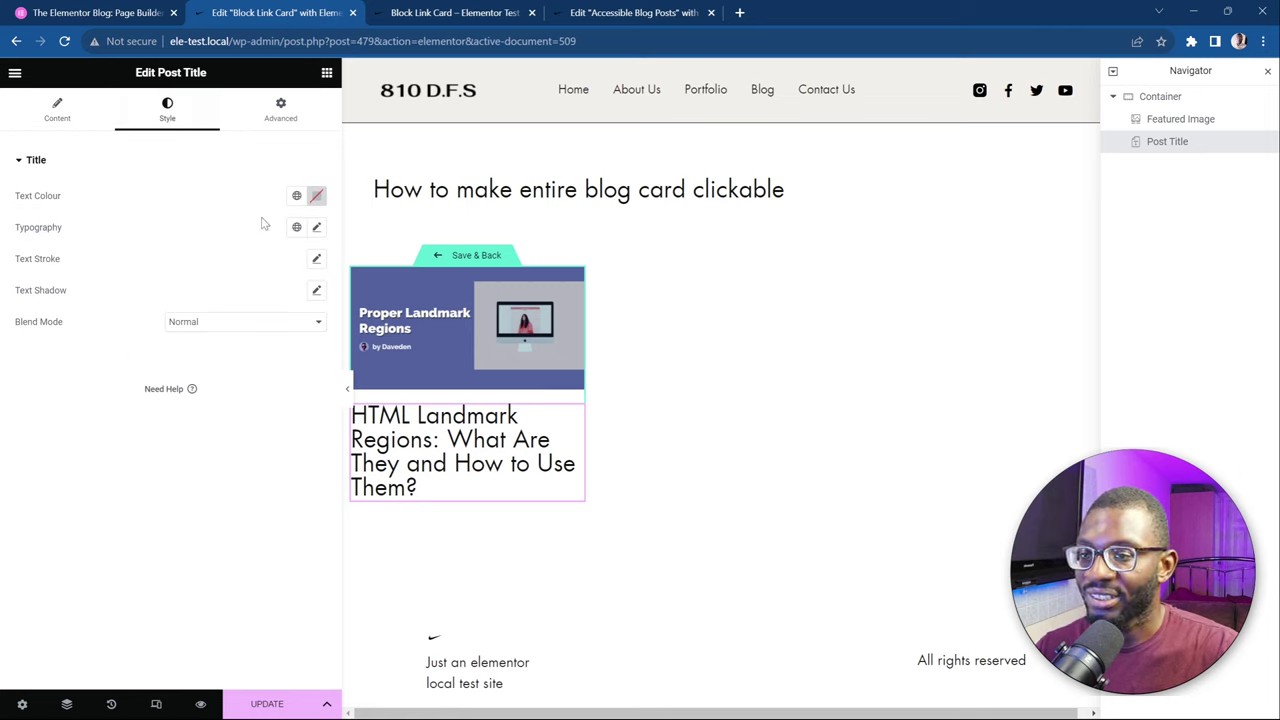
pyautogui.click(297, 228)
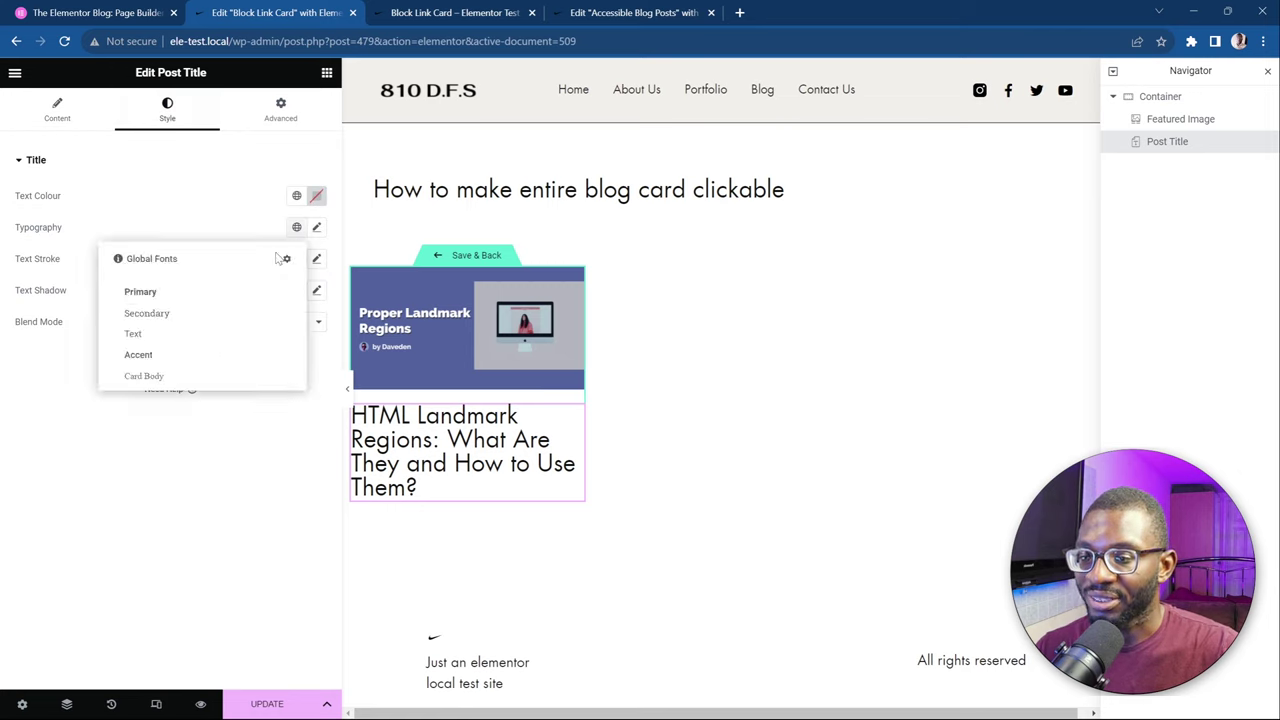
pyautogui.click(180, 378)
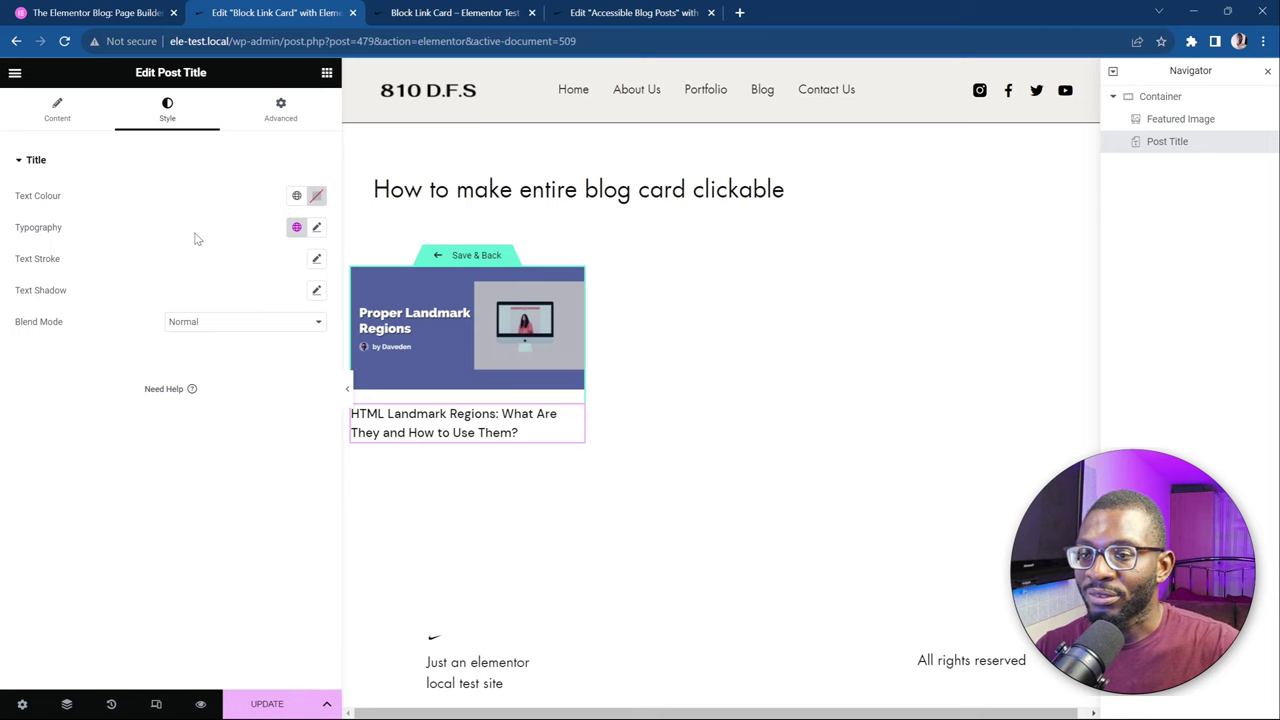
# Add a Post Excerpt below the title, with an excerpt length of 25 and the setting applied to post content
pyautogui.click(326, 73)
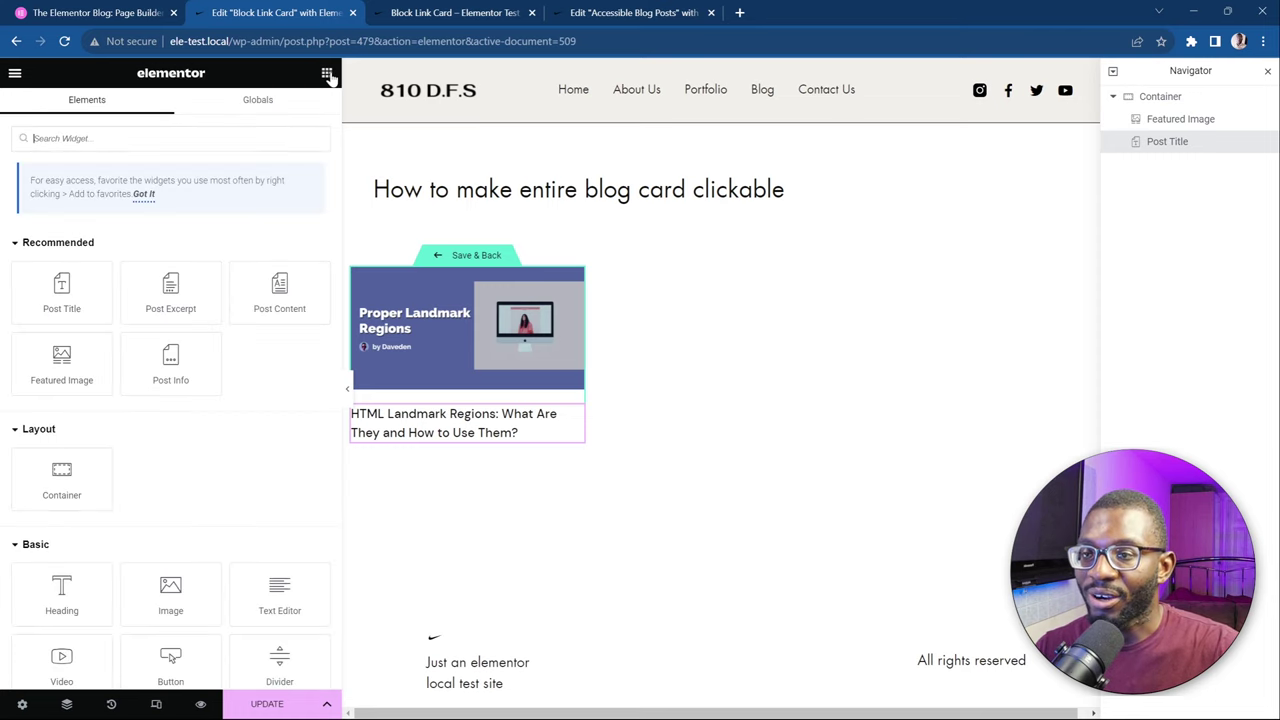
pyautogui.moveTo(170, 290); pyautogui.dragTo(429, 472)
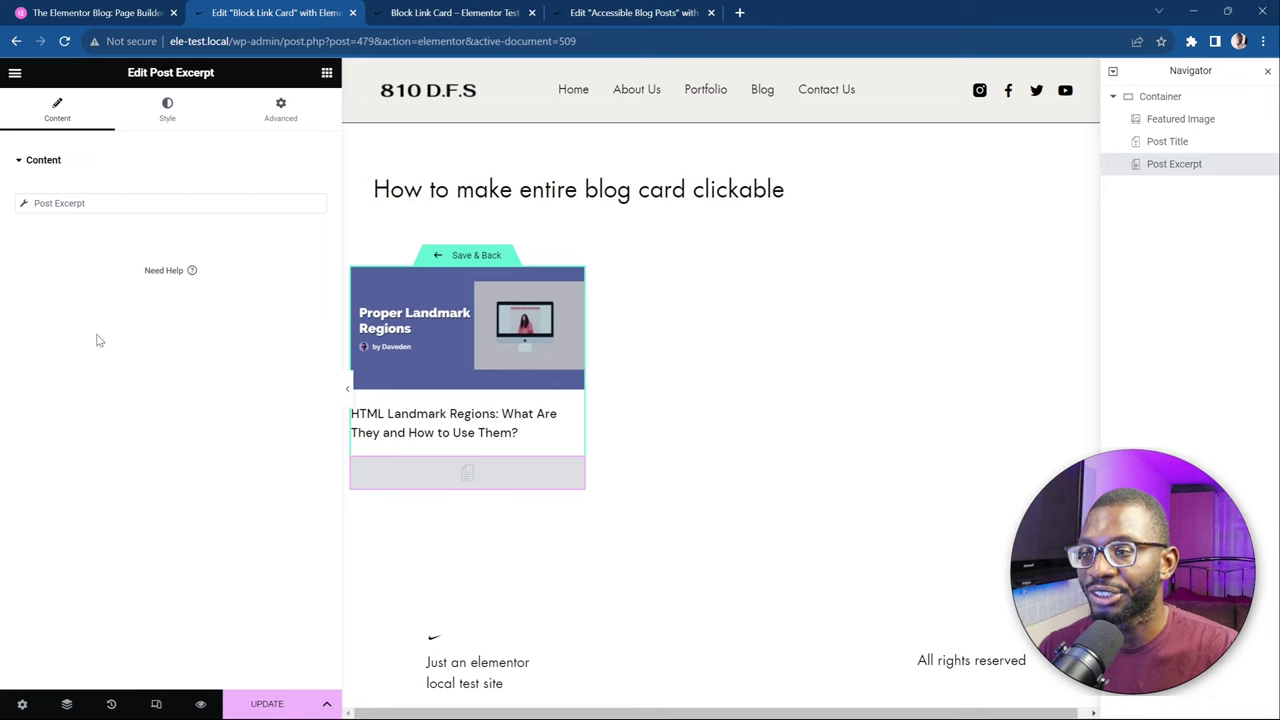
pyautogui.click(25, 208)
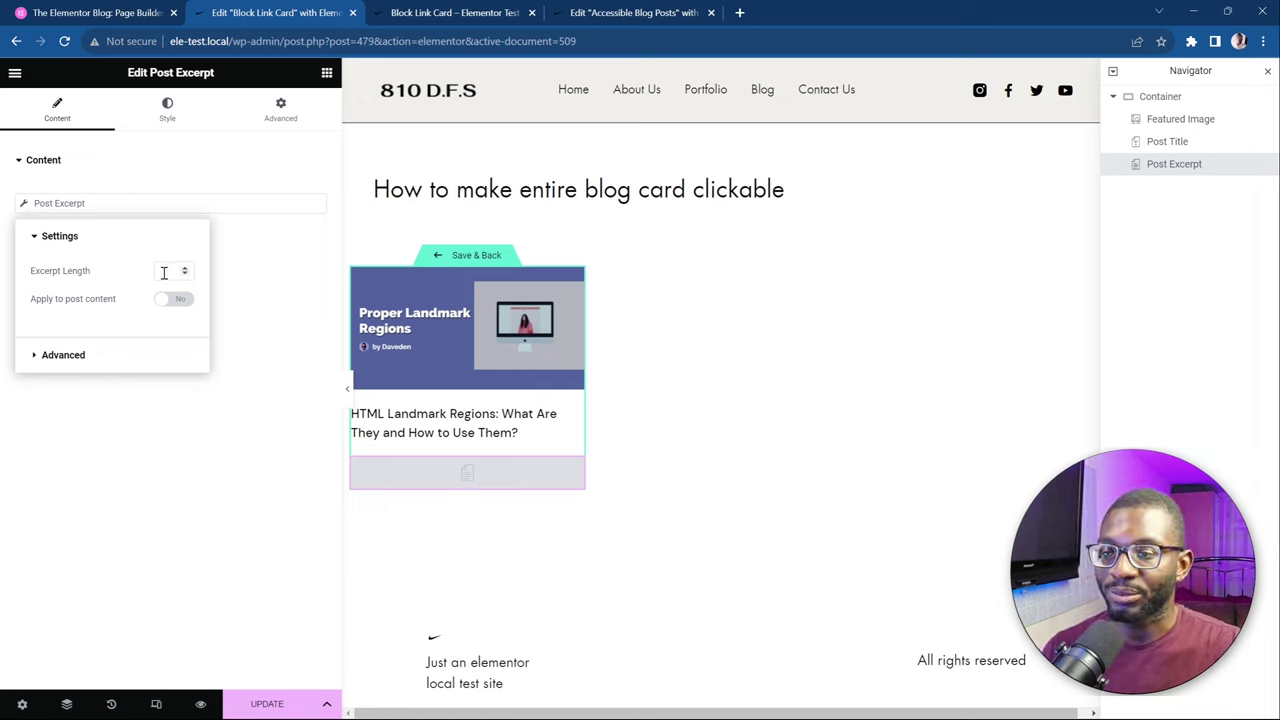
pyautogui.write('25')
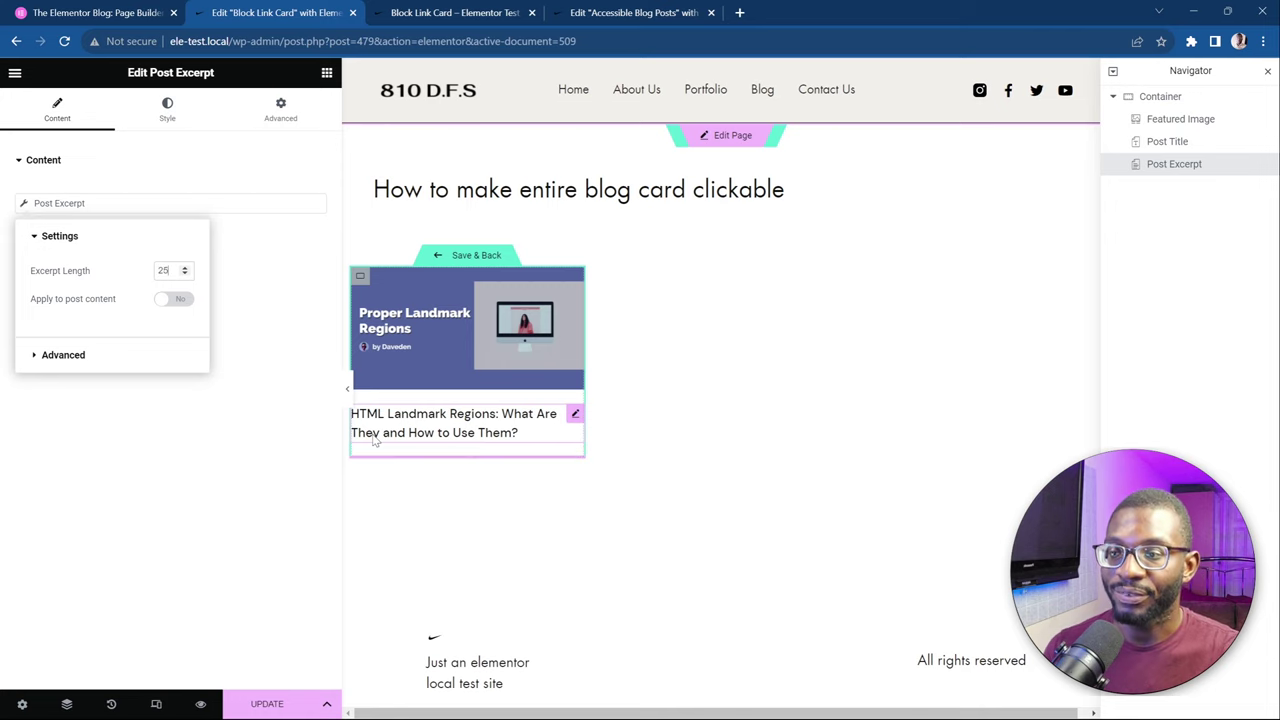
pyautogui.click(173, 303)
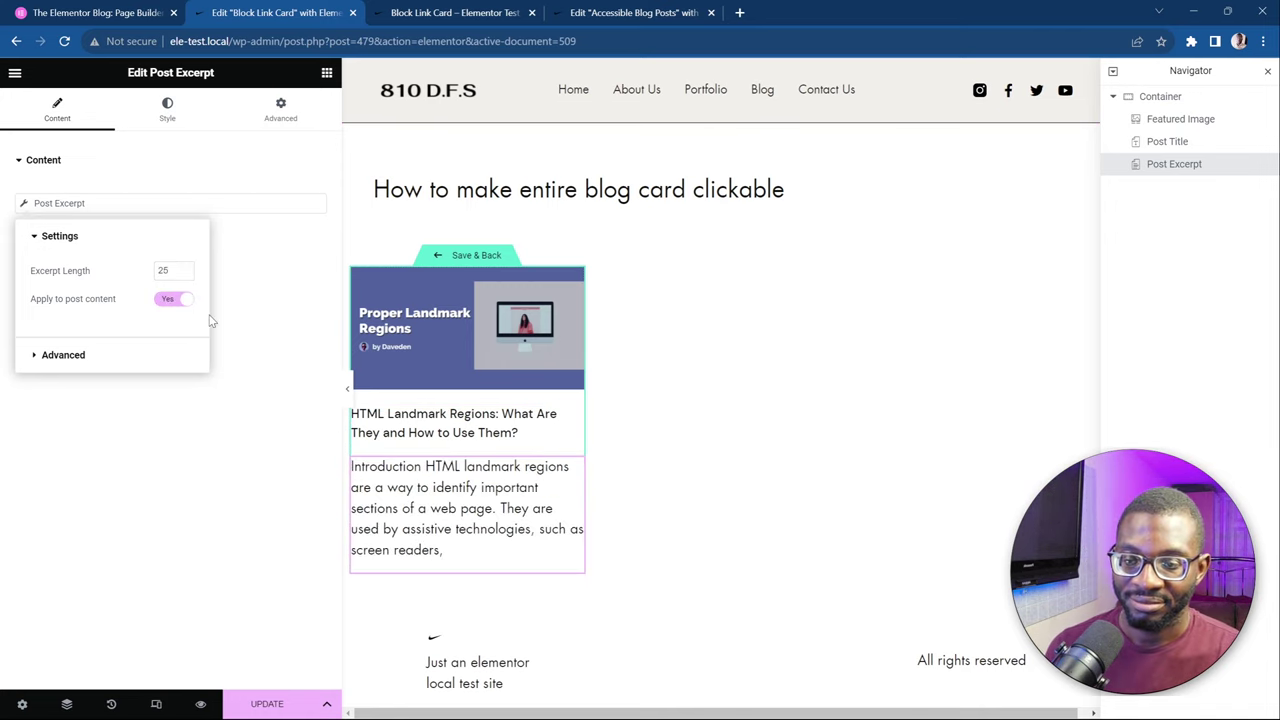
# Set the Post Excerpt's font size to the custom value calc(var(--dd-fs-base) * 0.9)
pyautogui.click(179, 121)
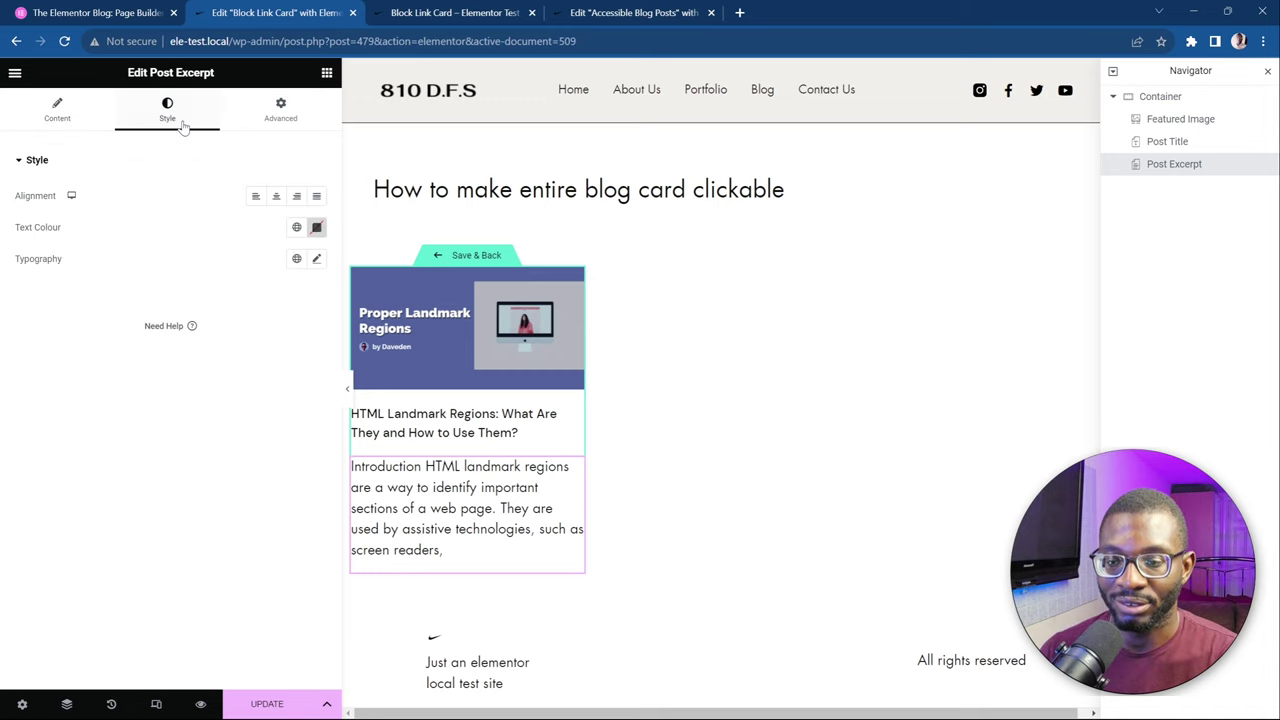
pyautogui.click(317, 259)
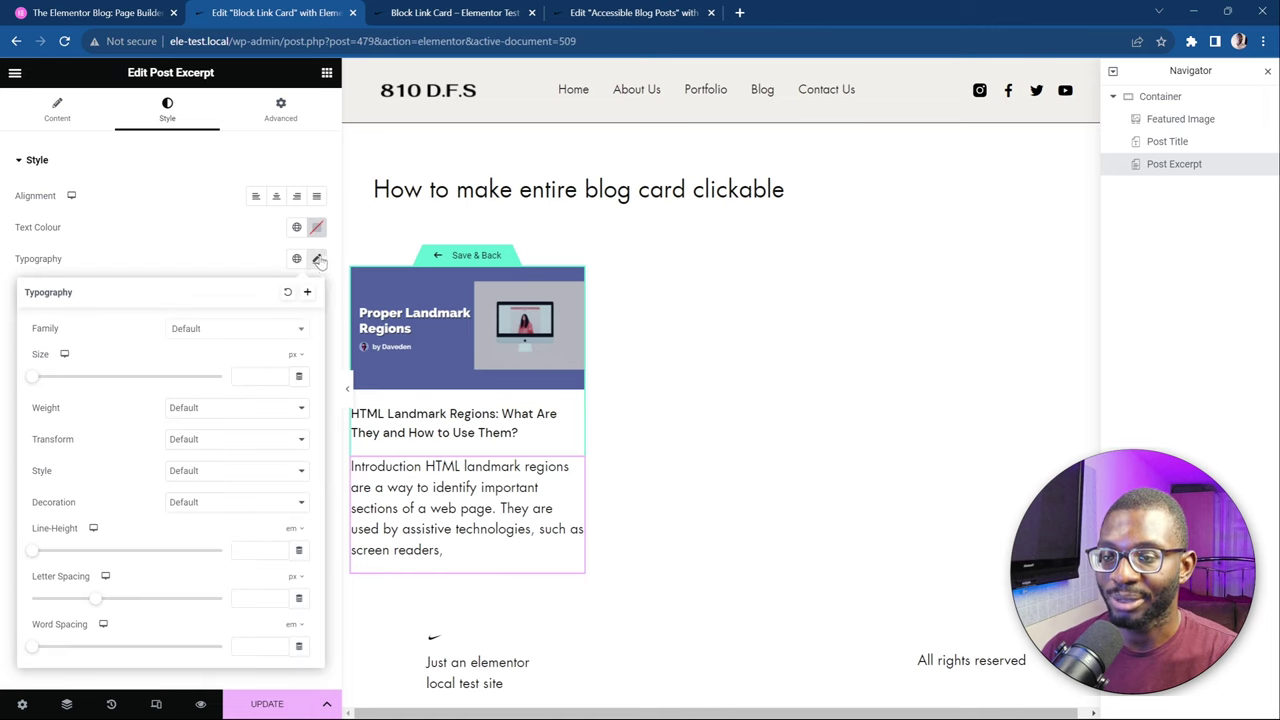
pyautogui.moveTo(293, 356)
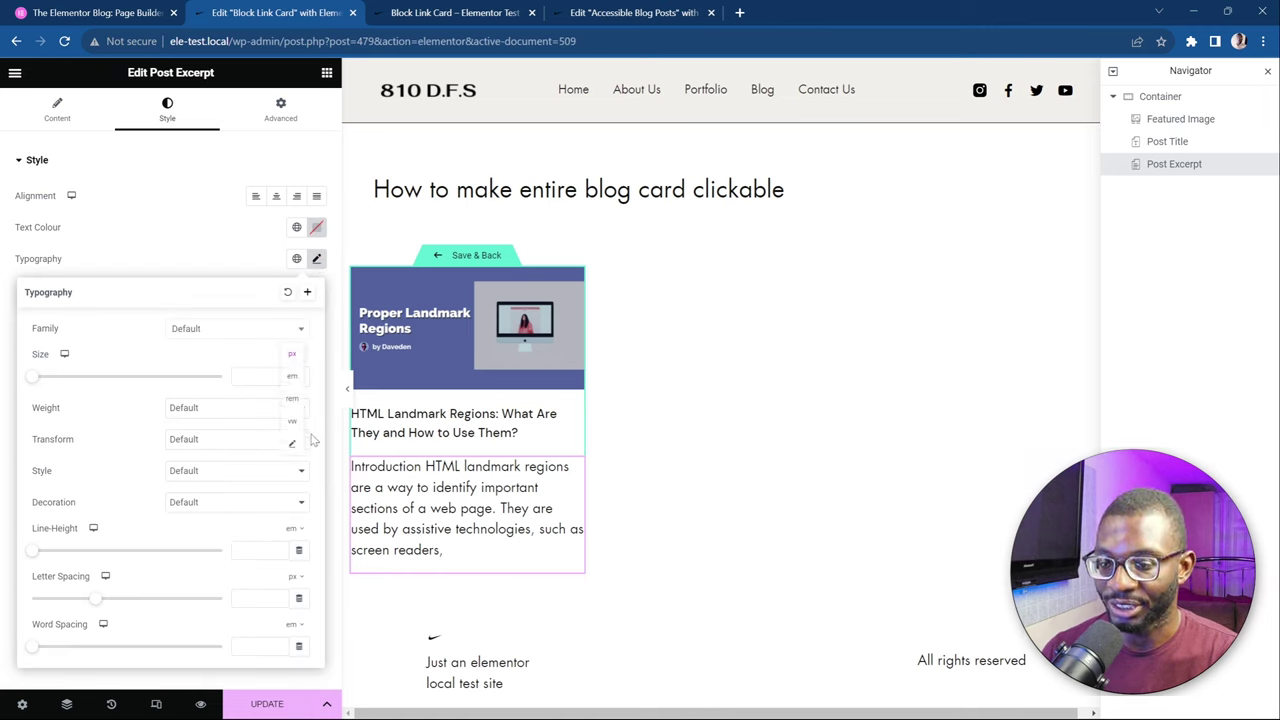
pyautogui.click(290, 446)
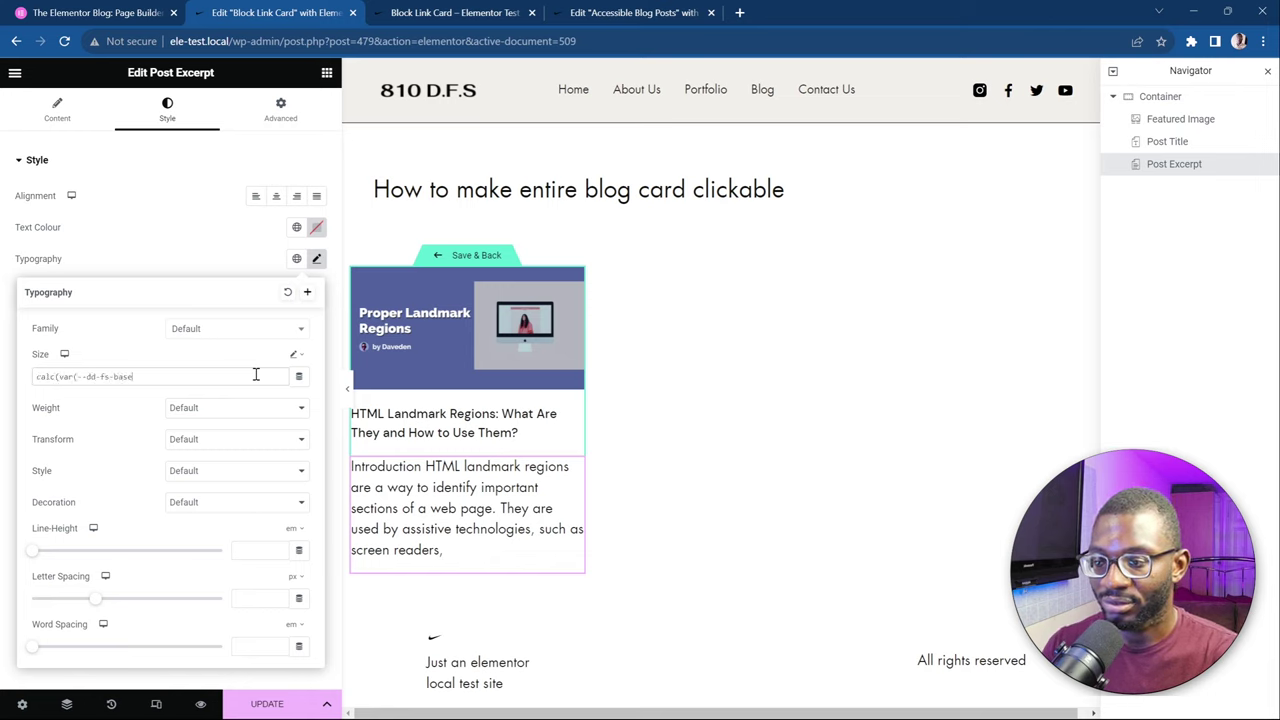
pyautogui.write('9)')
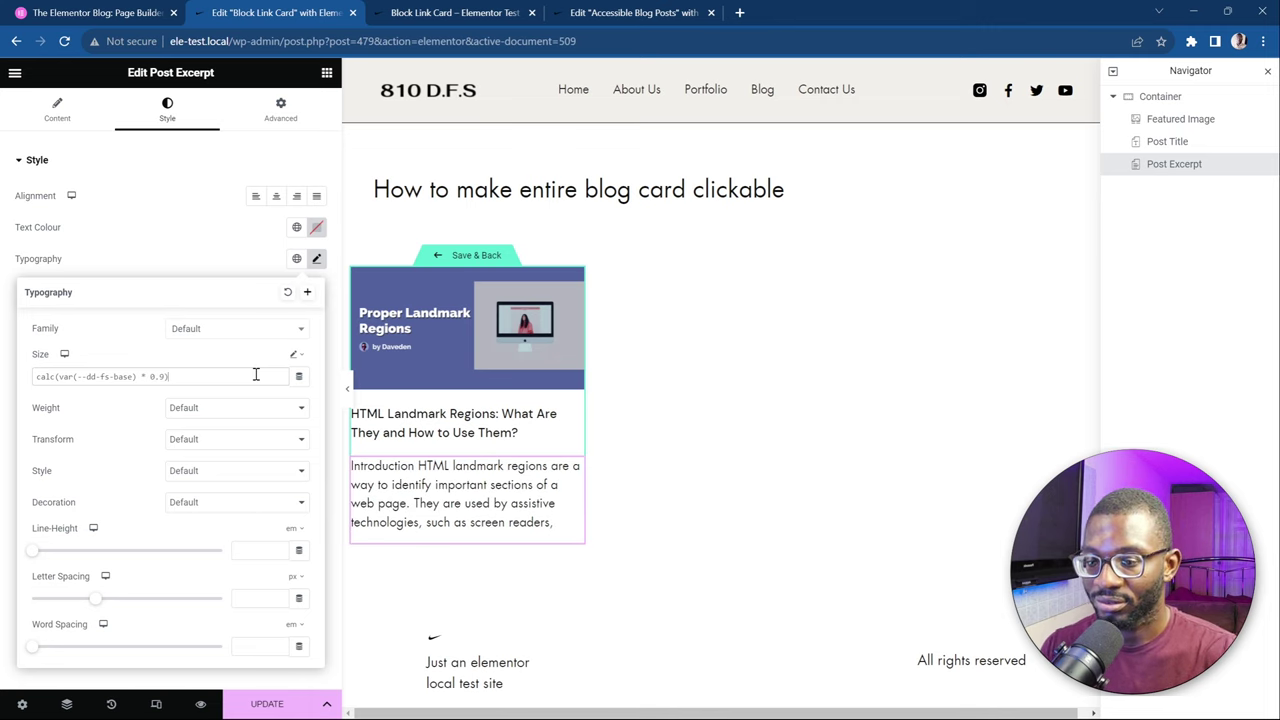
# Save the excerpt's typography as a new global font named "Card Body text" and update the template
pyautogui.click(307, 291)
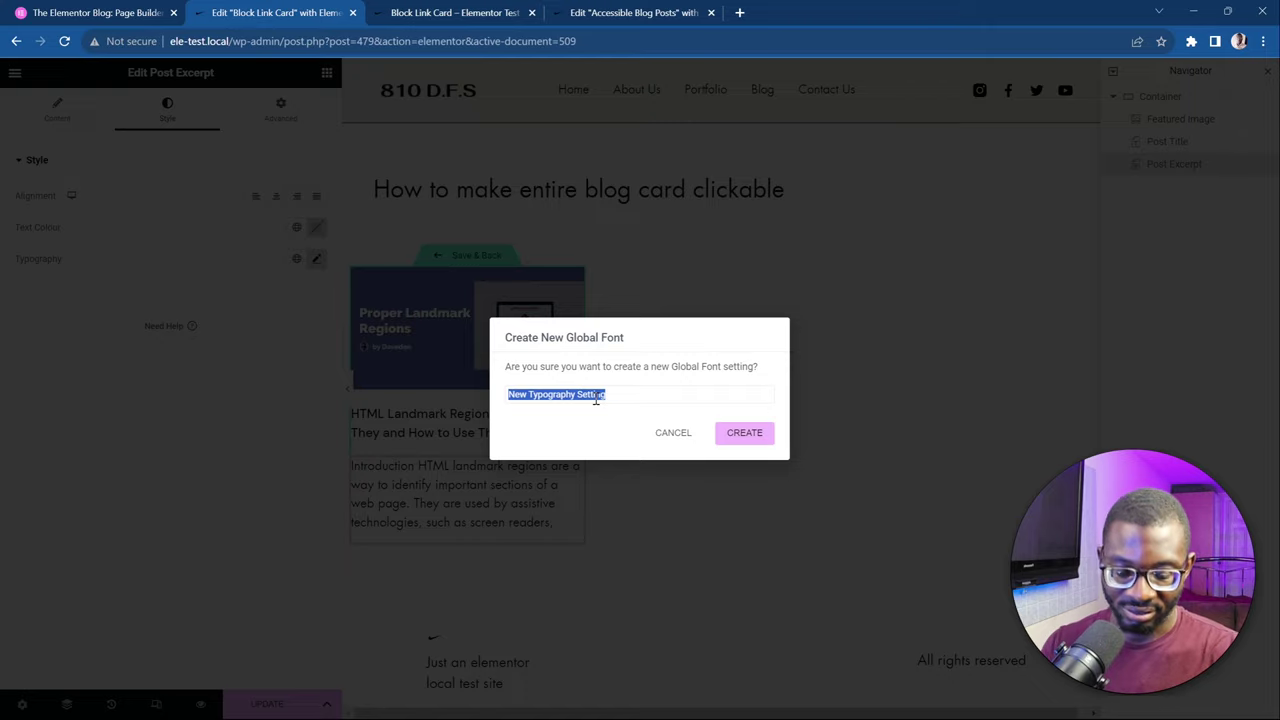
pyautogui.write('Card Body text')
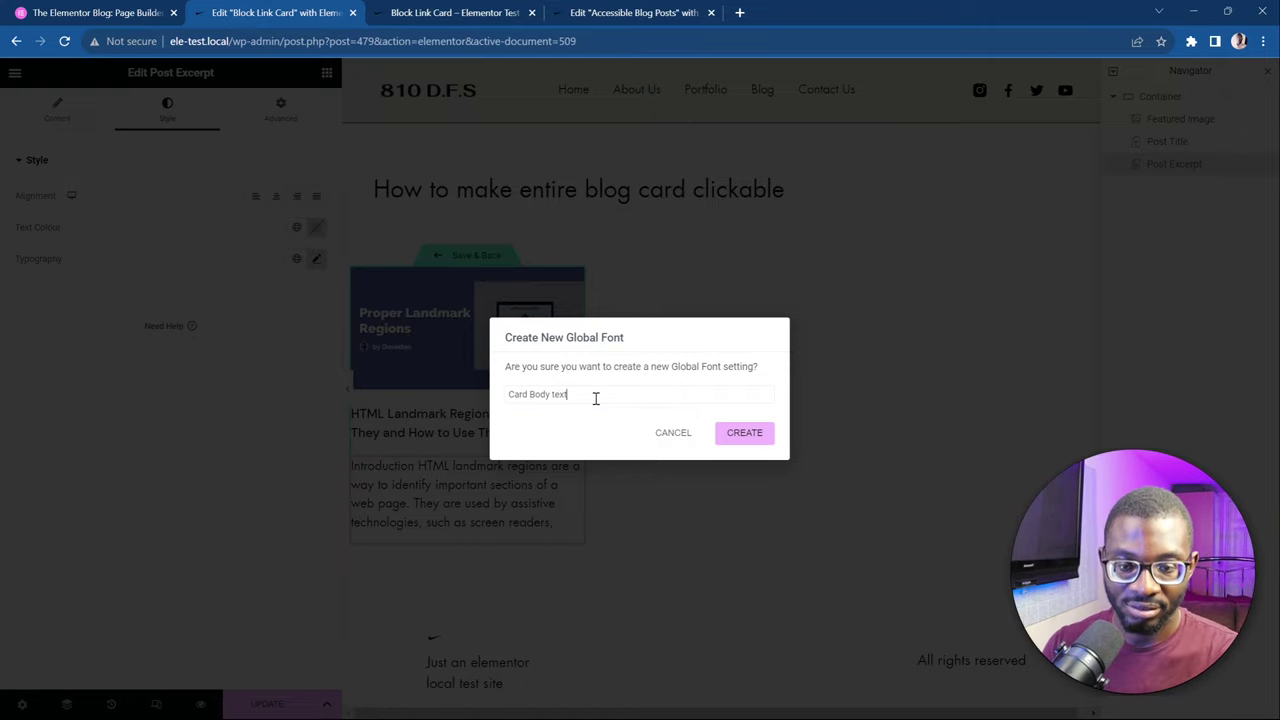
pyautogui.click(744, 432)
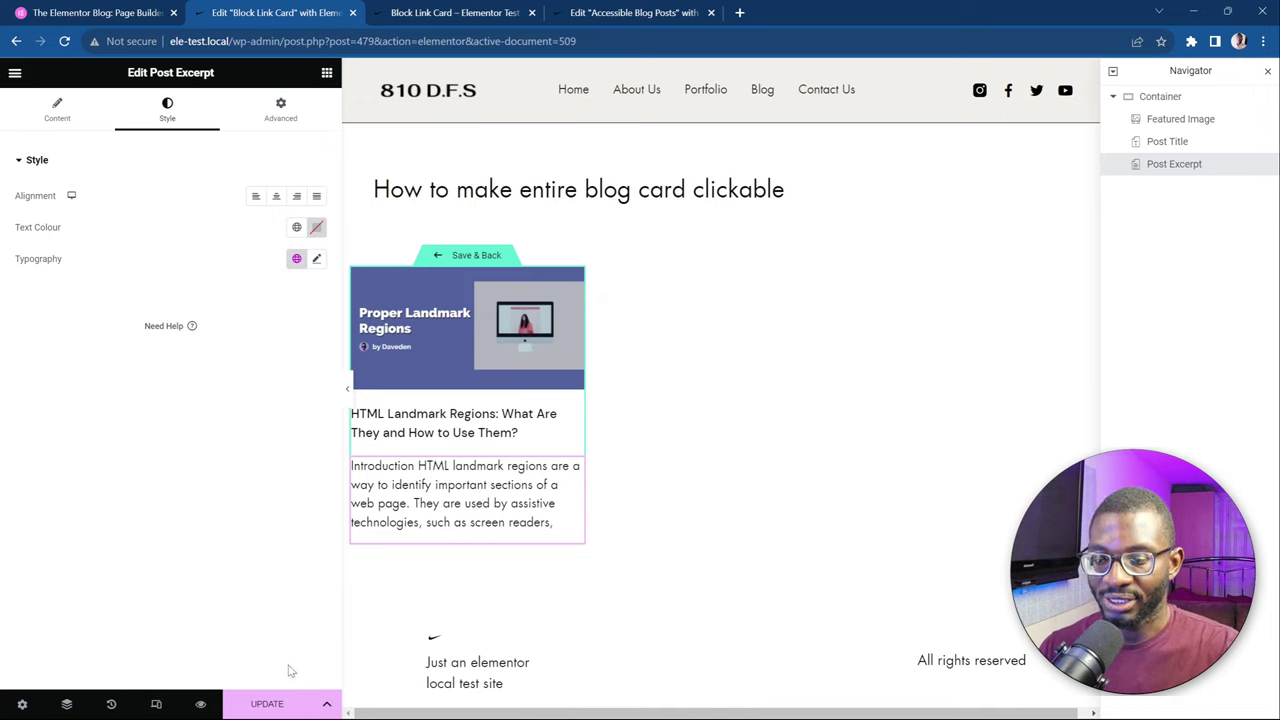
pyautogui.click(268, 705)
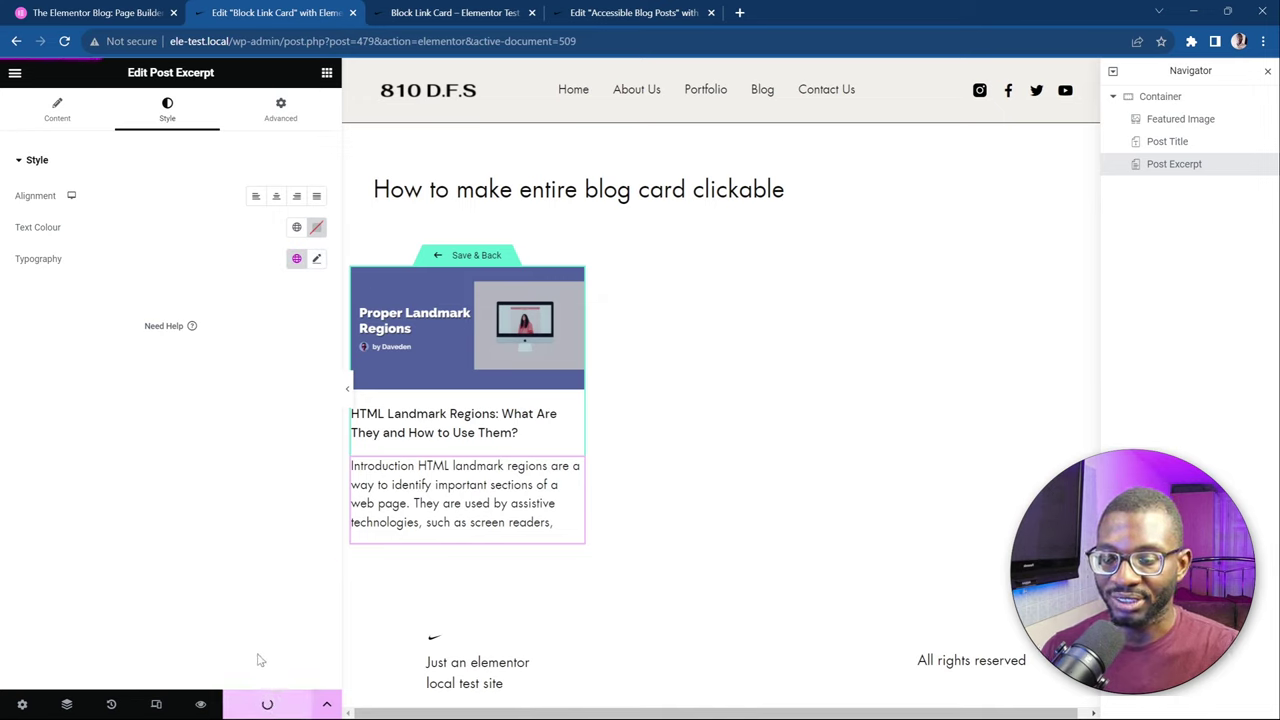
# Add a Post Info widget below the excerpt, with the Author item's link turned off and its icon set to None
pyautogui.click(327, 74)
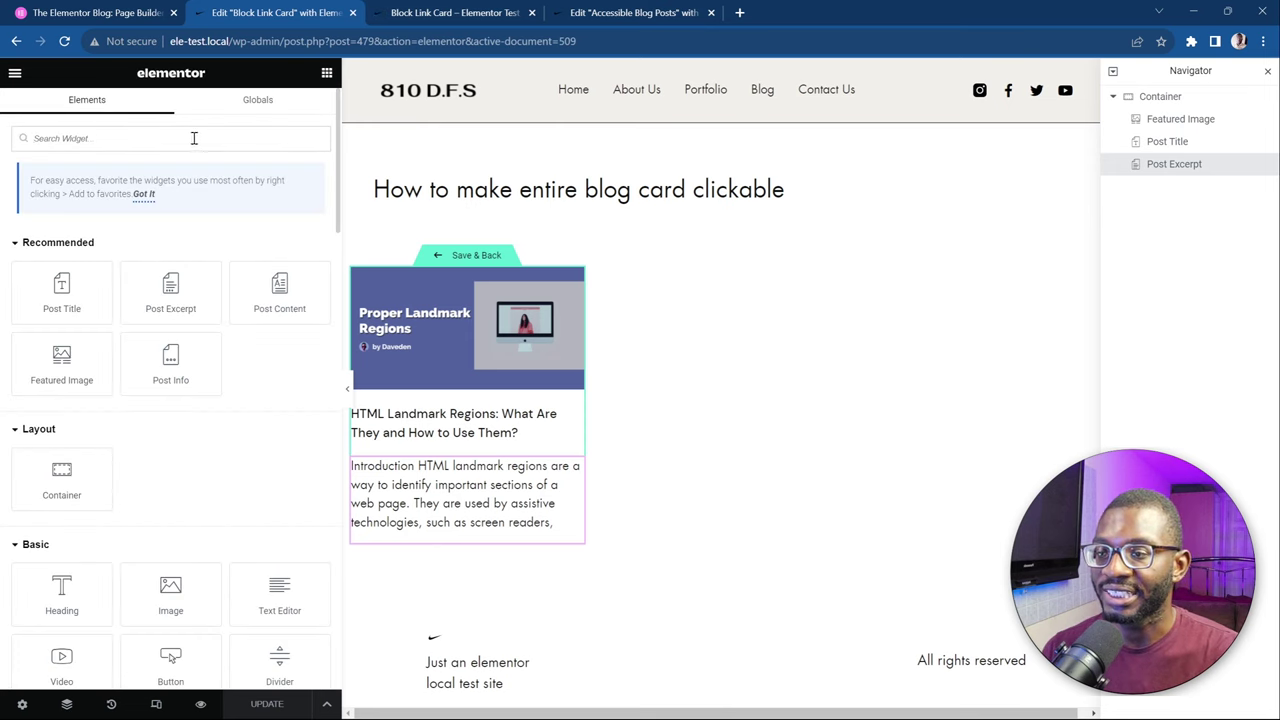
pyautogui.moveTo(170, 362); pyautogui.dragTo(480, 545)
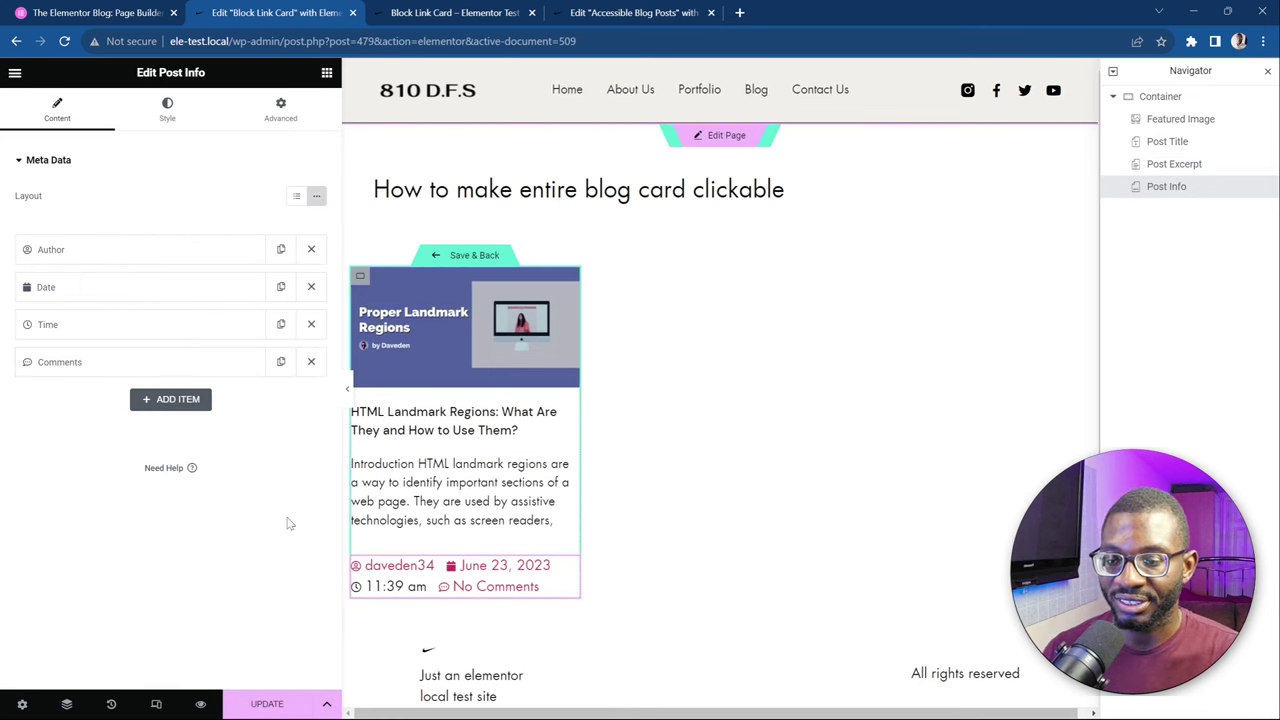
pyautogui.click(137, 250)
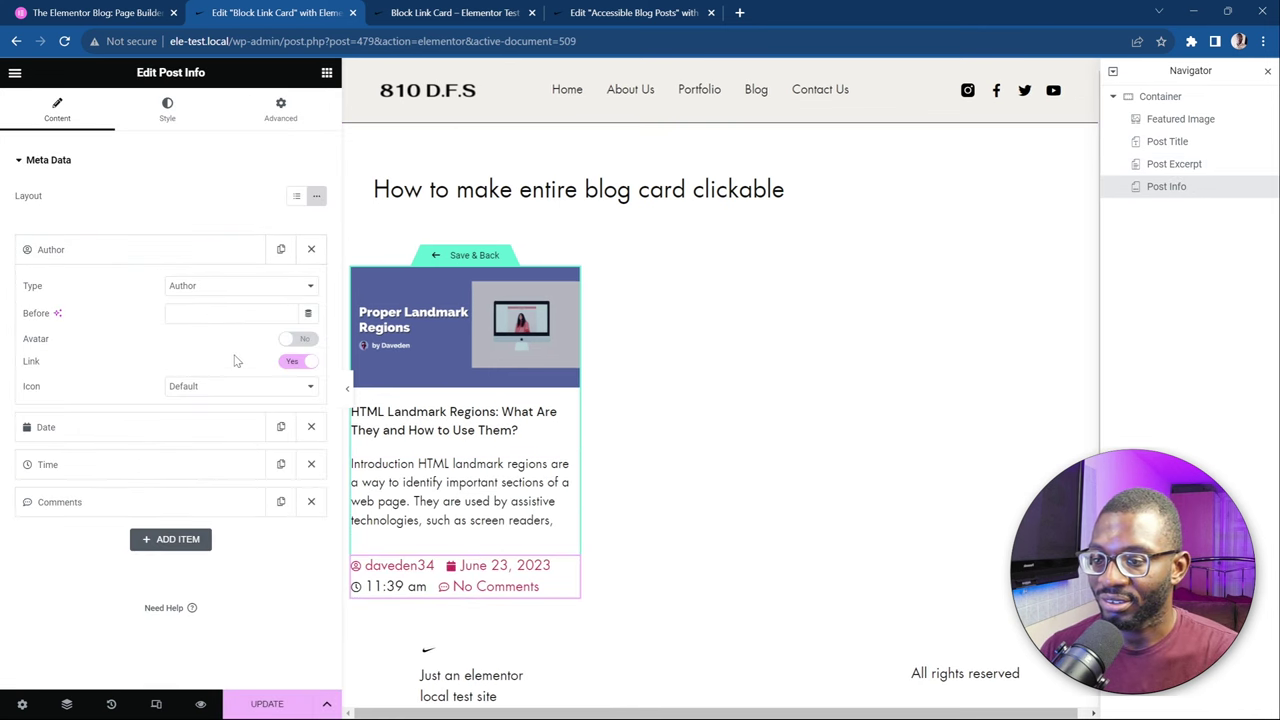
pyautogui.click(305, 361)
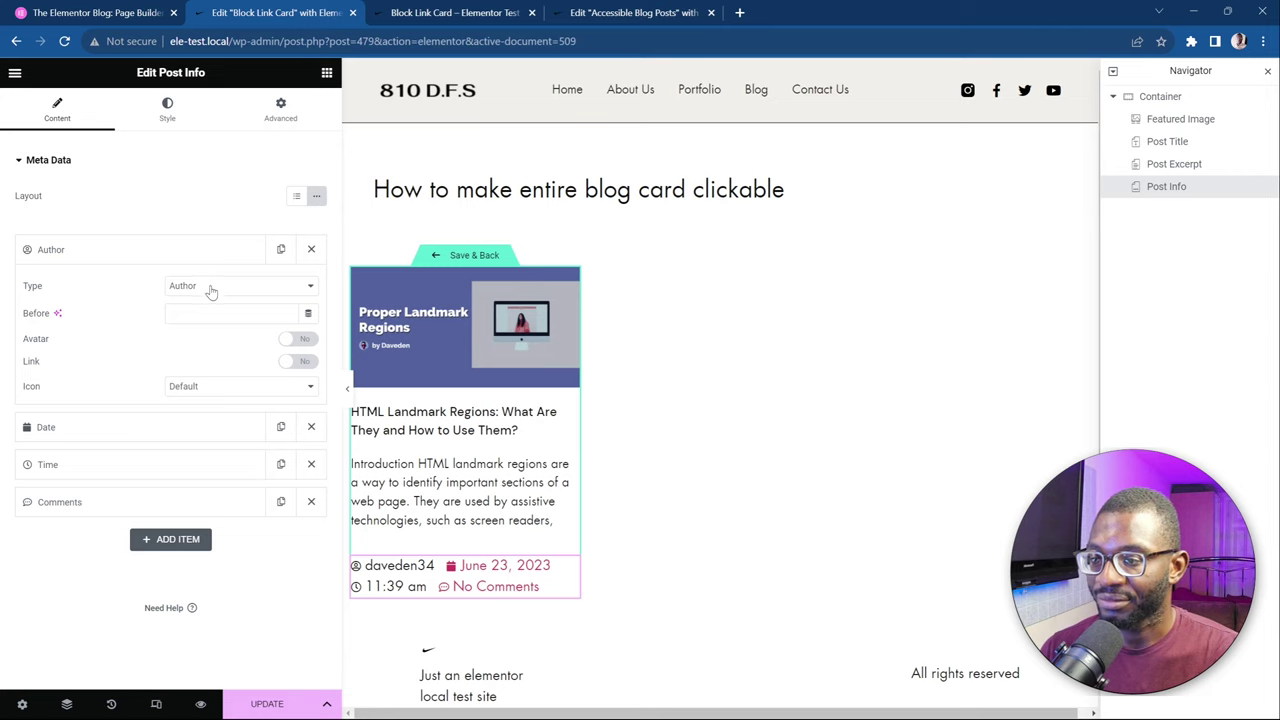
pyautogui.click(206, 388)
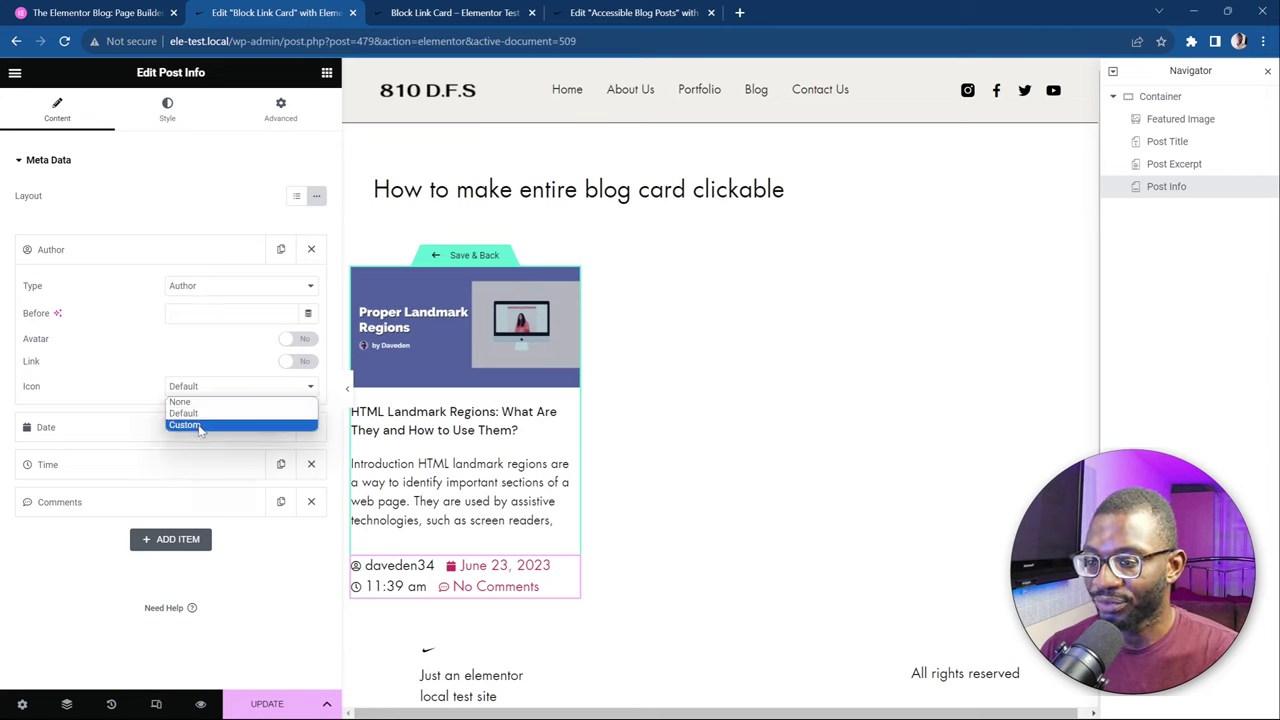
pyautogui.click(199, 425)
pyautogui.click(206, 386)
pyautogui.click(180, 401)
pyautogui.click(137, 250)
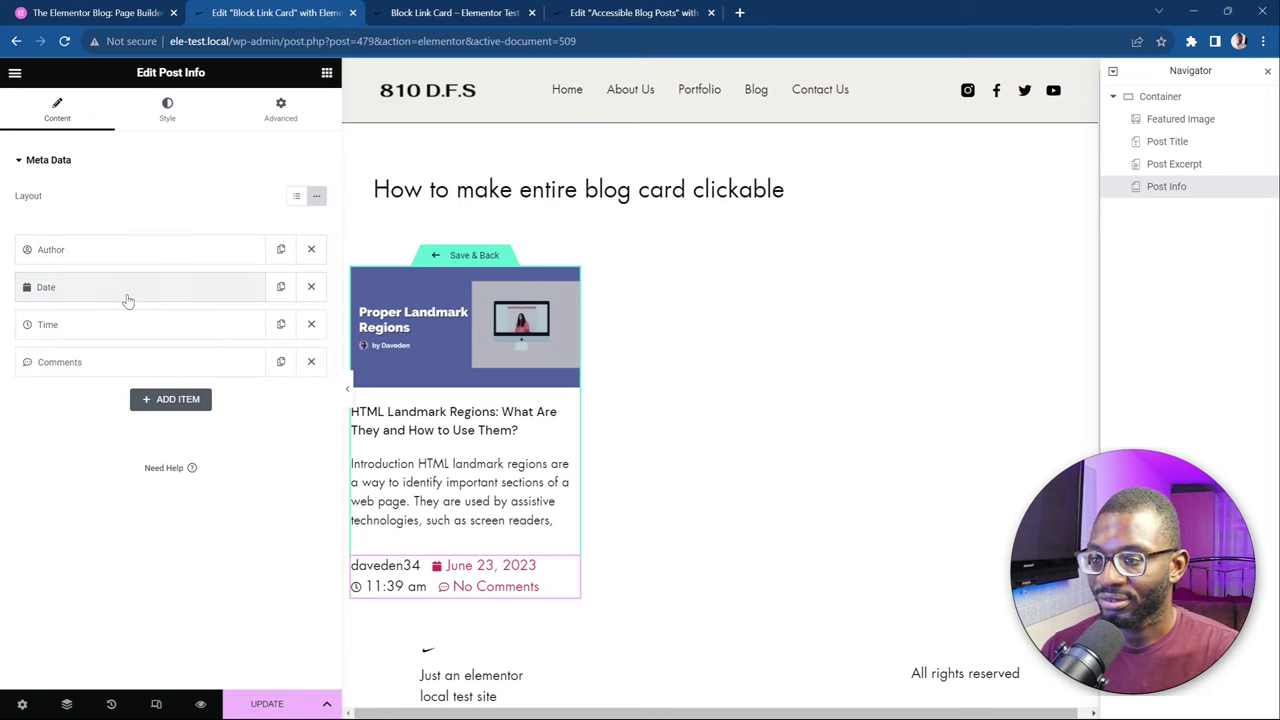
# Turn off the link of the Post Info's Date item and set its icon to None
pyautogui.click(127, 297)
pyautogui.click(292, 407)
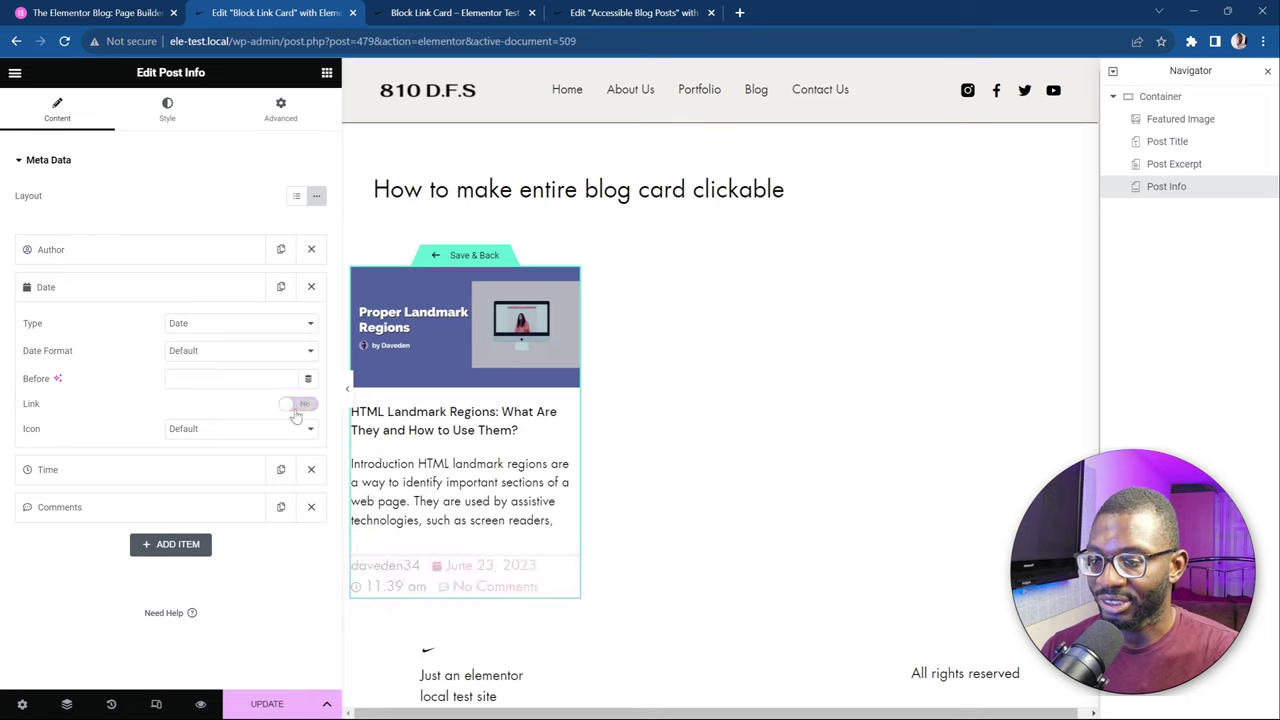
pyautogui.click(207, 429)
pyautogui.click(204, 446)
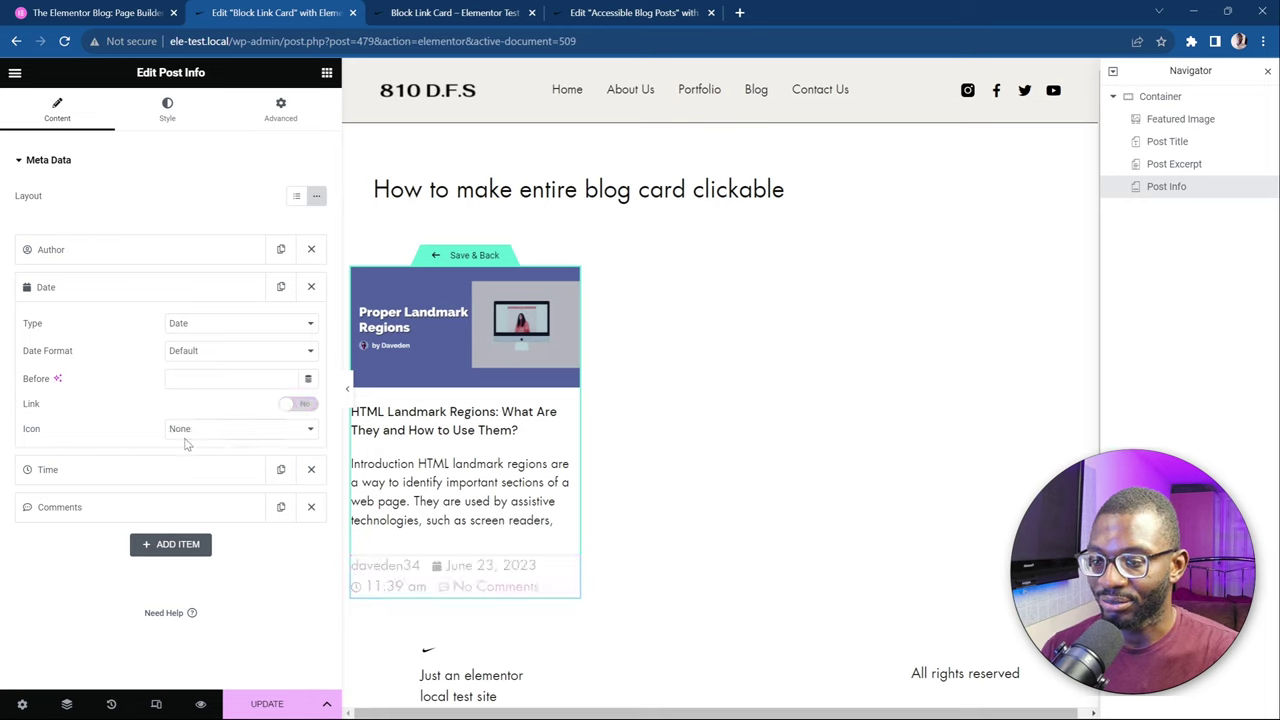
pyautogui.click(112, 288)
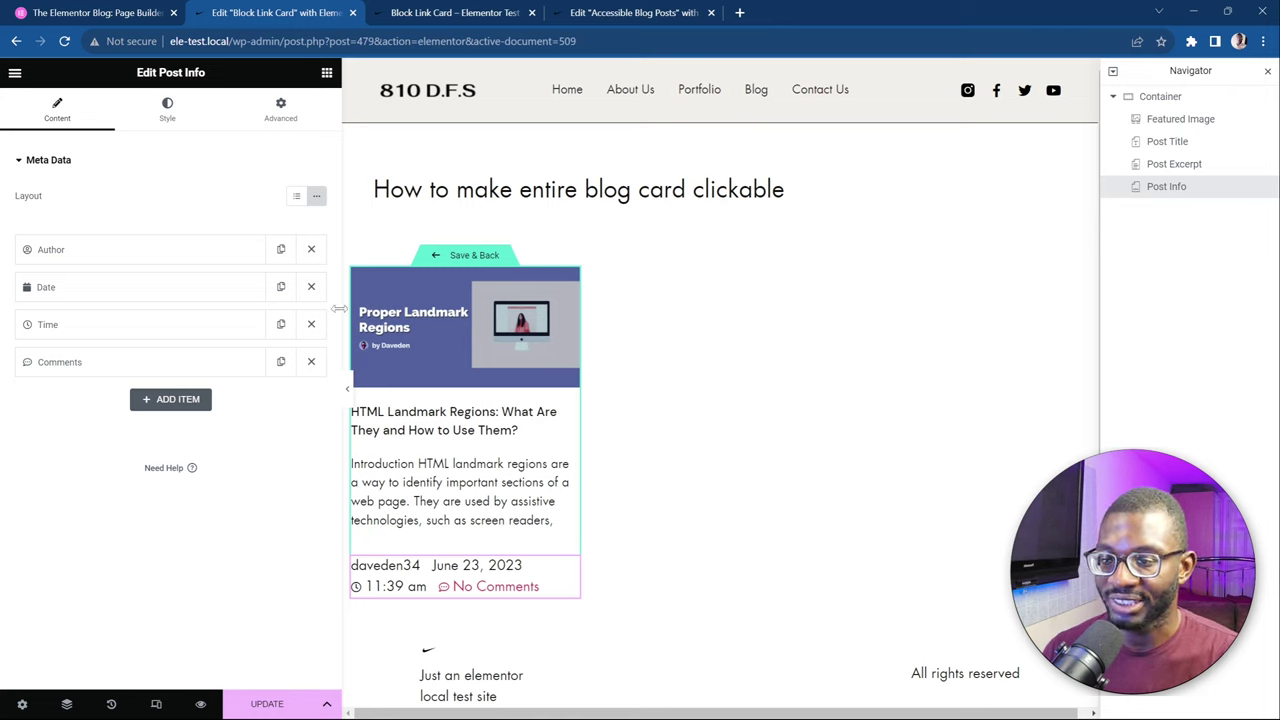
# Remove the Time item from the Post Info, turn off the Comments item's link, and update the template
pyautogui.click(309, 326)
pyautogui.click(126, 324)
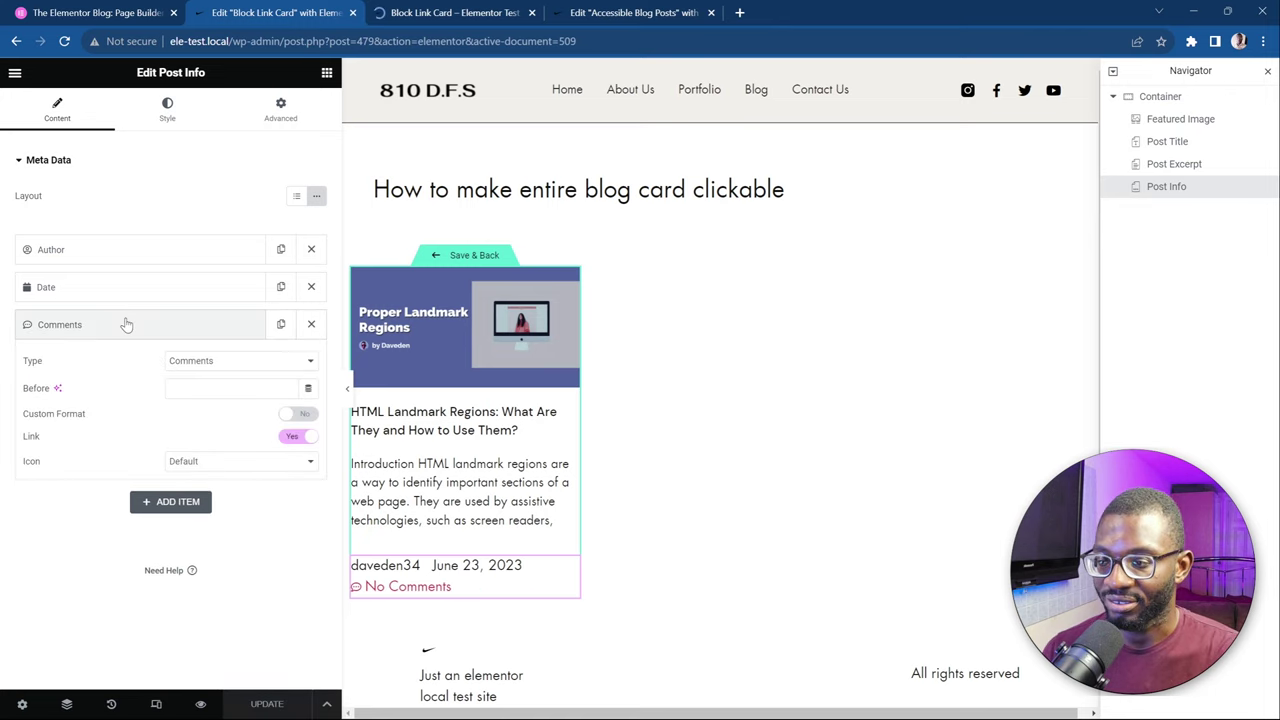
pyautogui.click(299, 438)
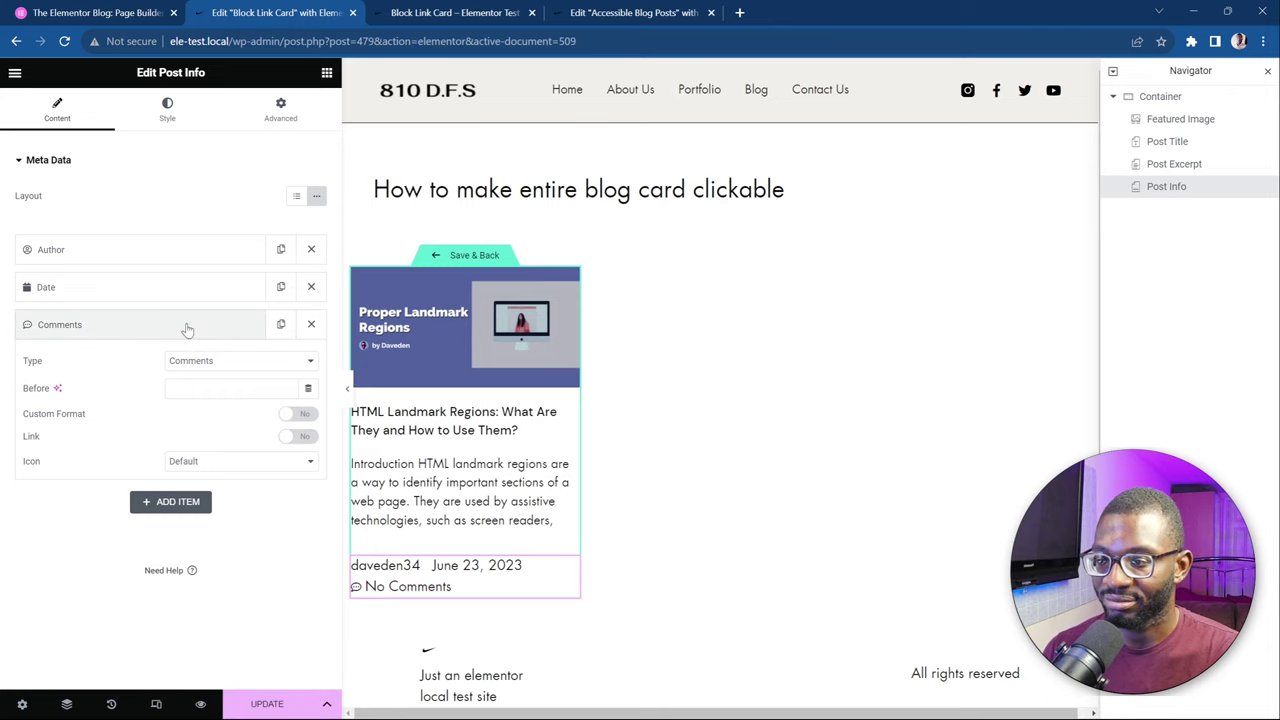
pyautogui.click(255, 703)
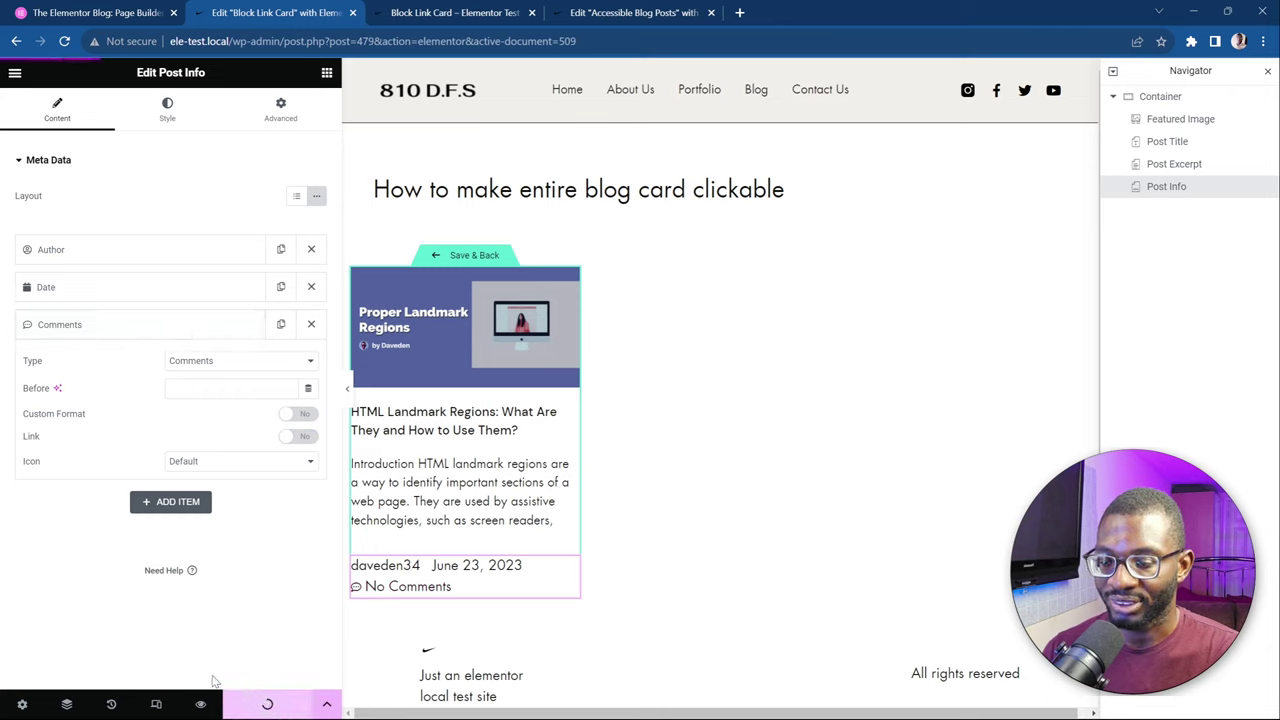
pyautogui.click(167, 334)
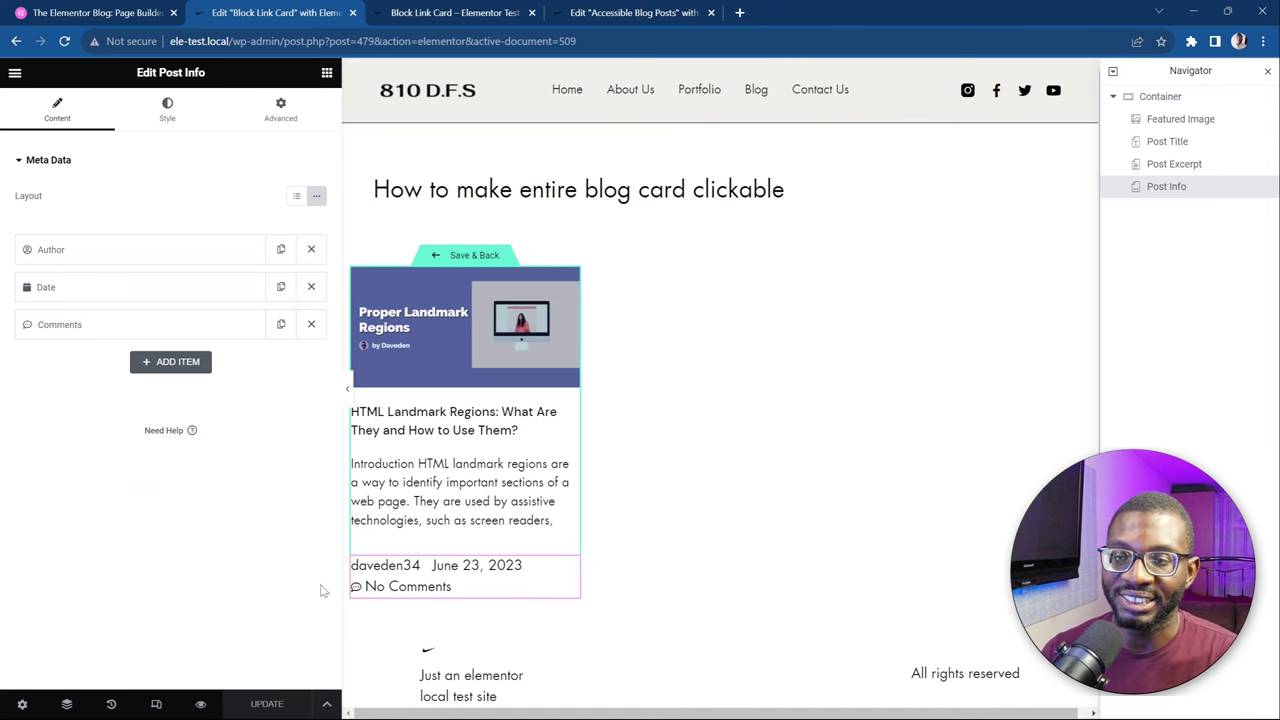
# Set the HTML tag of the card's wrapper container to a (link)
pyautogui.click(100, 12)
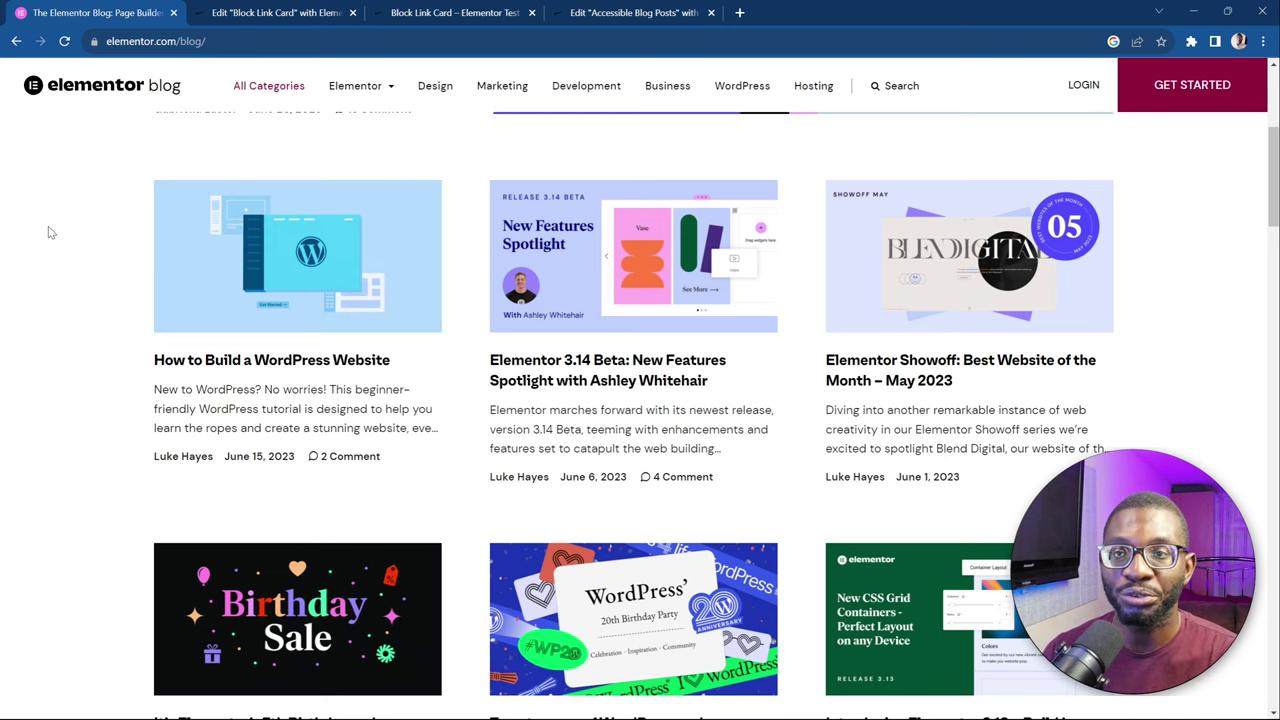
pyautogui.click(258, 12)
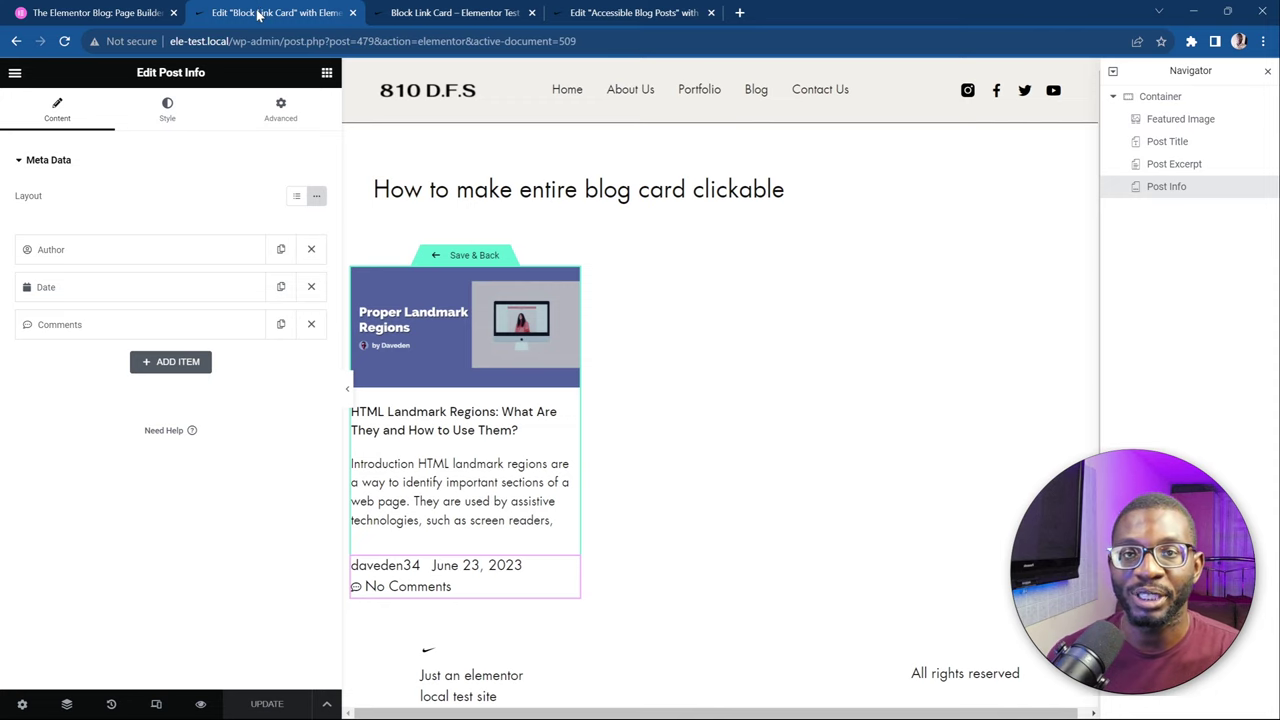
pyautogui.click(360, 279)
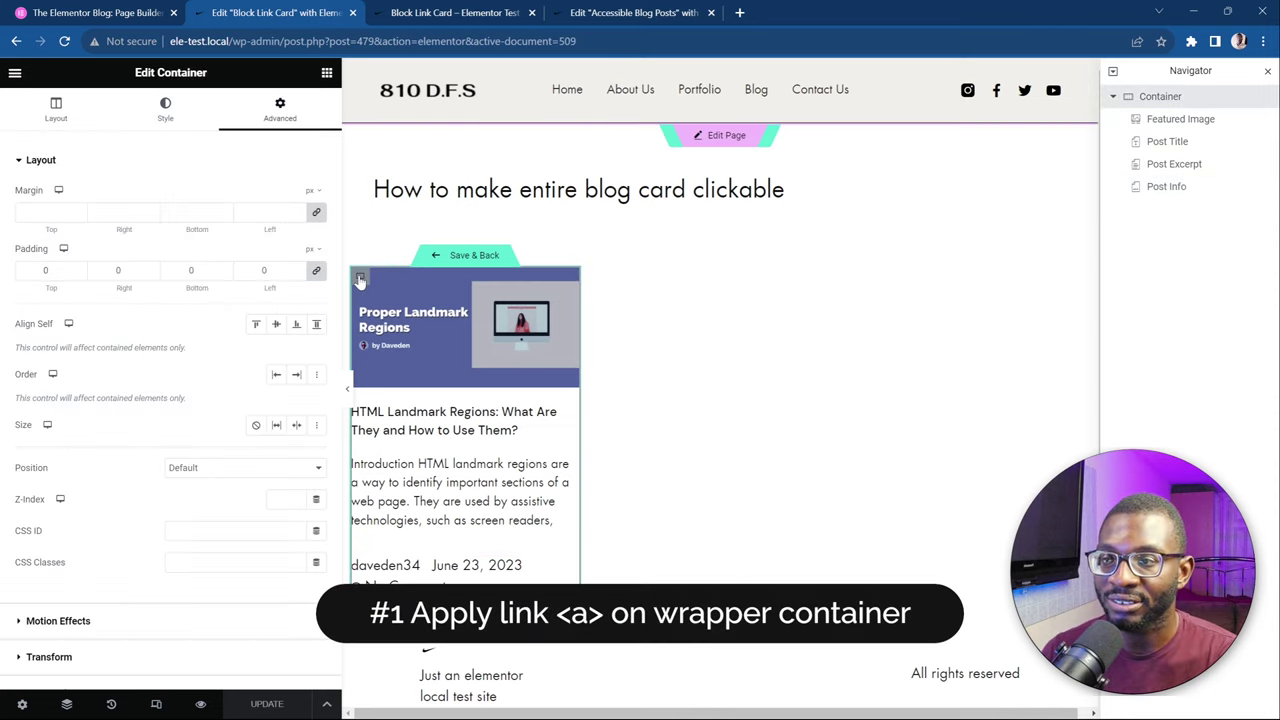
pyautogui.click(62, 114)
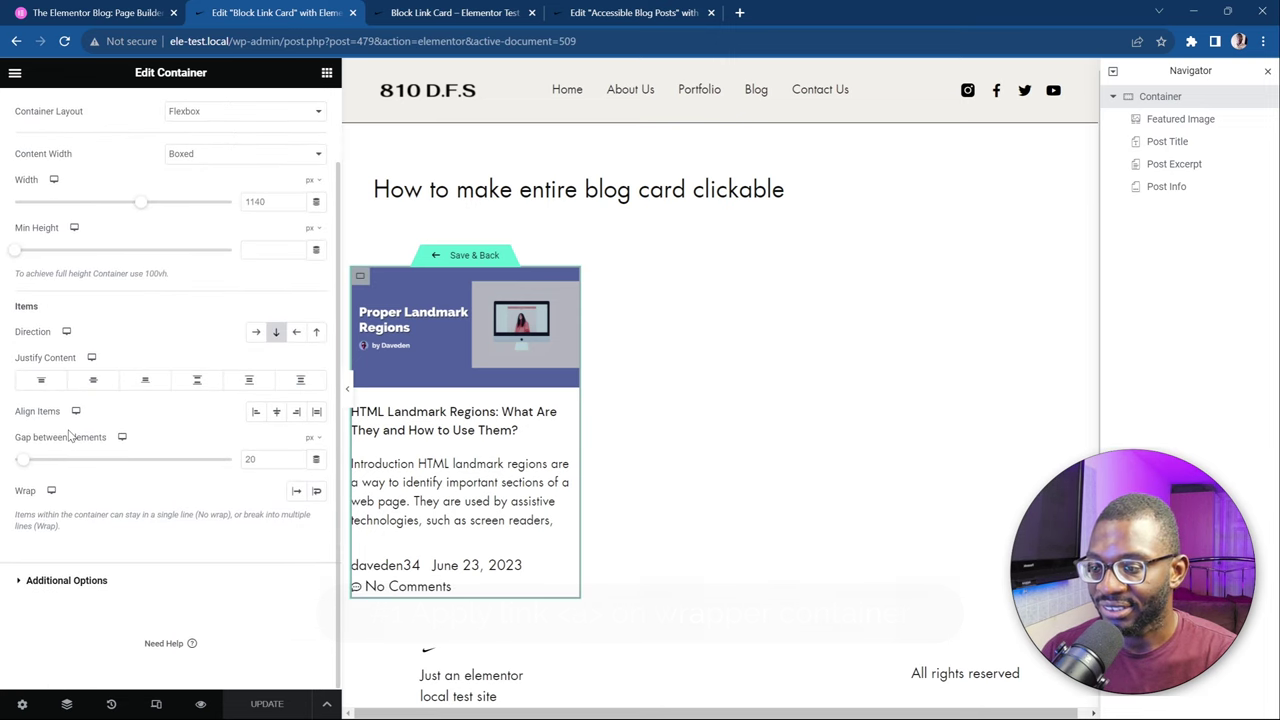
pyautogui.click(65, 590)
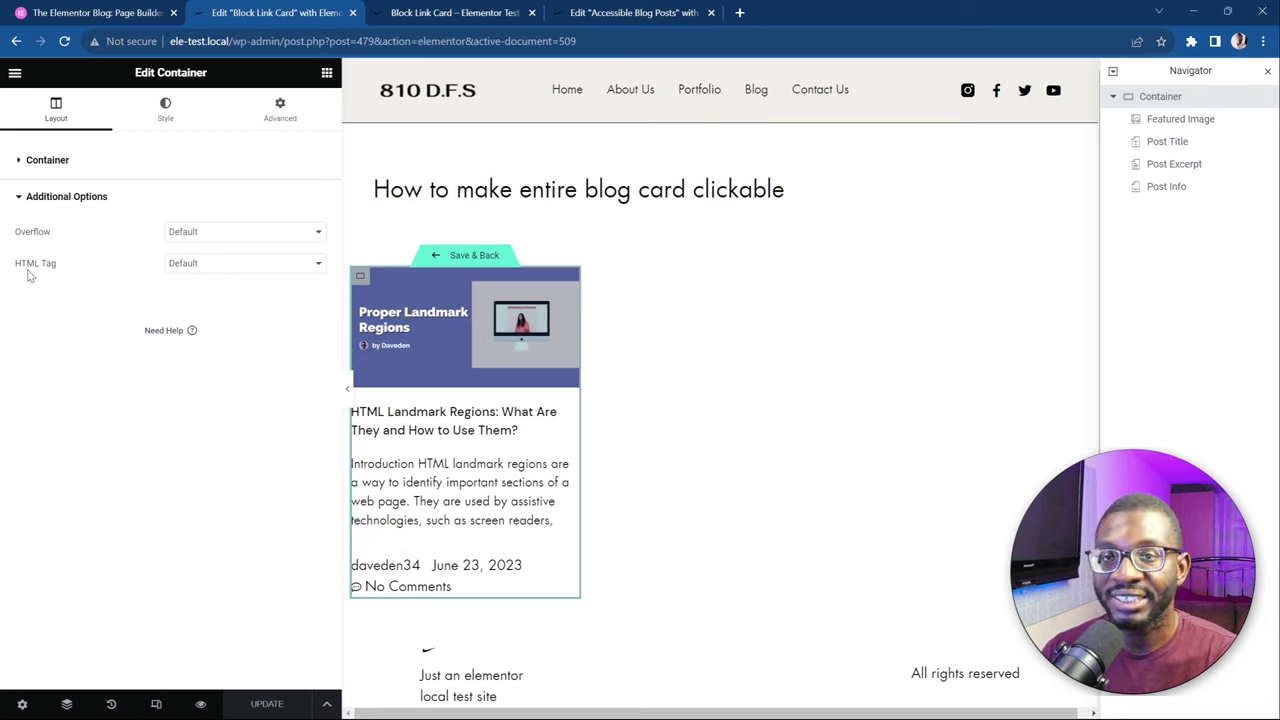
pyautogui.click(205, 265)
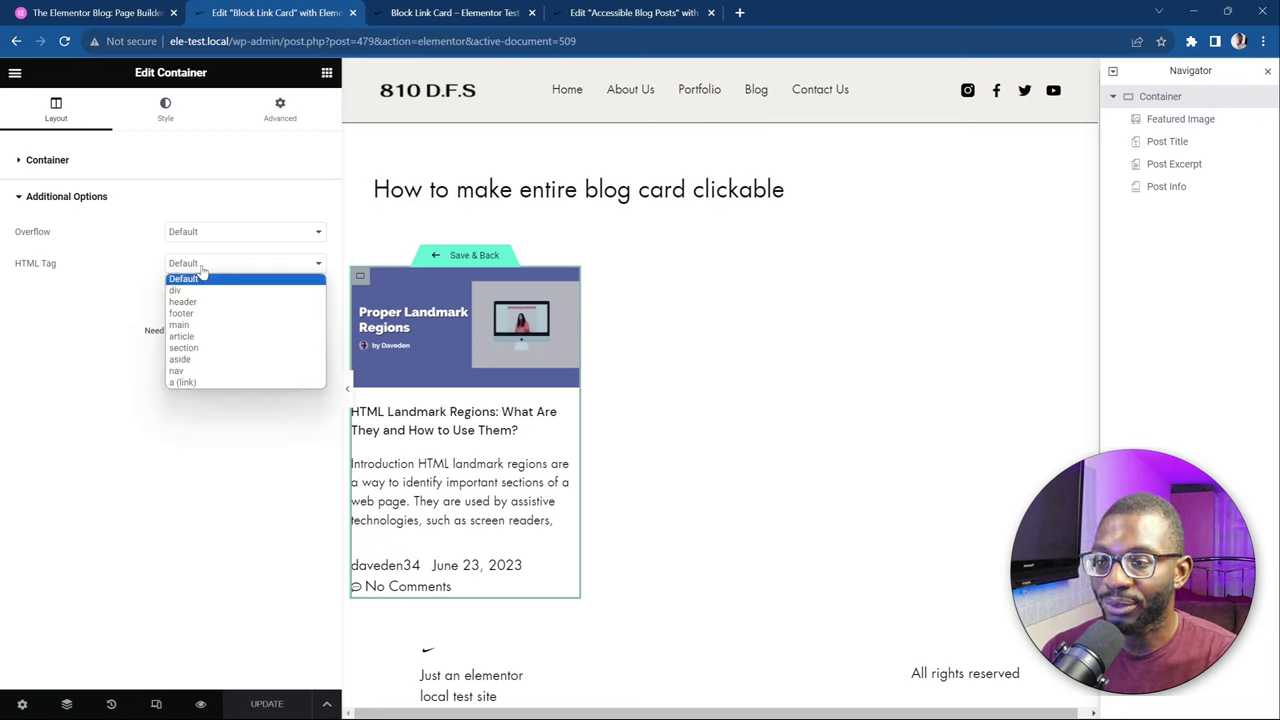
pyautogui.click(199, 383)
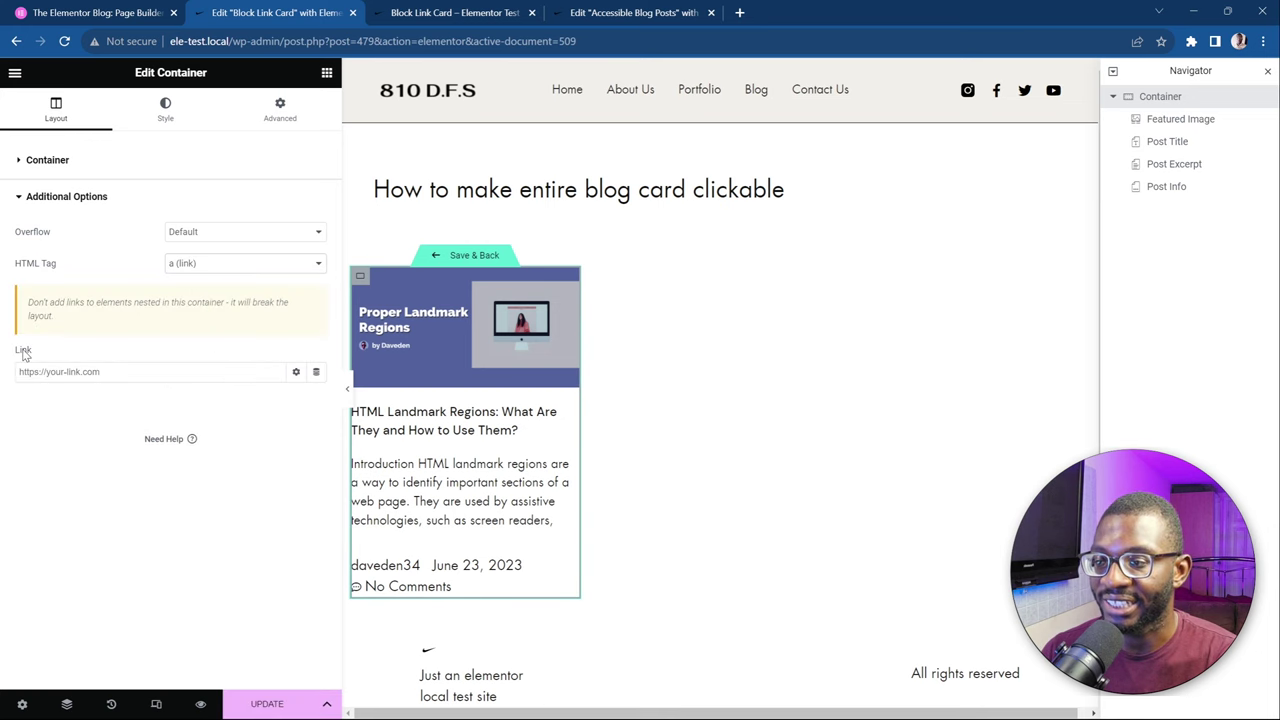
# Link the wrapper container to the dynamic Post URL and update the template
pyautogui.click(316, 372)
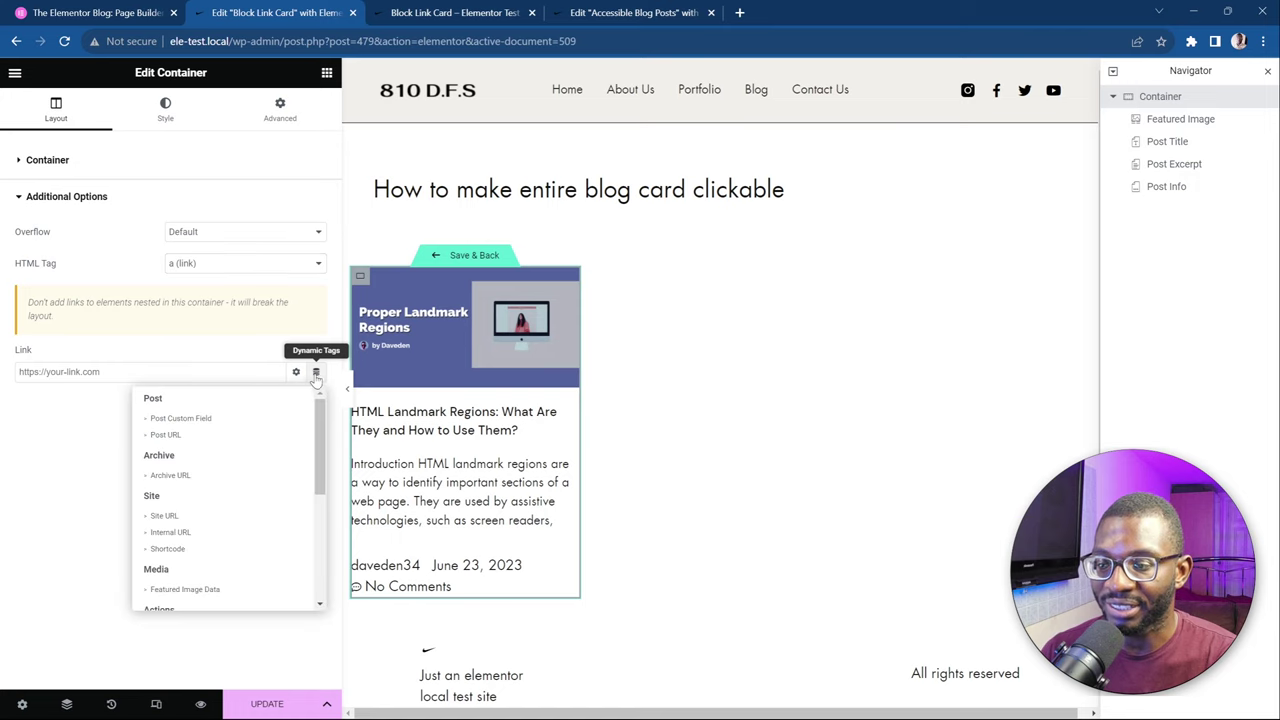
pyautogui.click(166, 435)
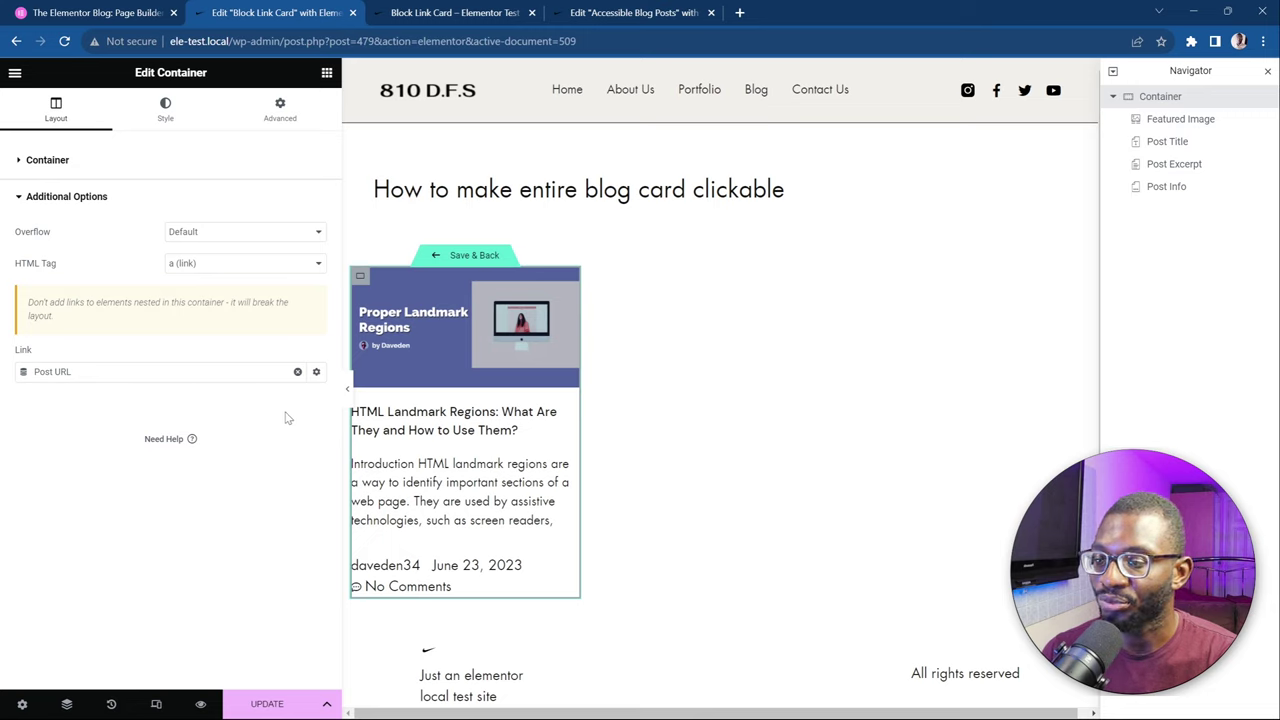
pyautogui.click(266, 702)
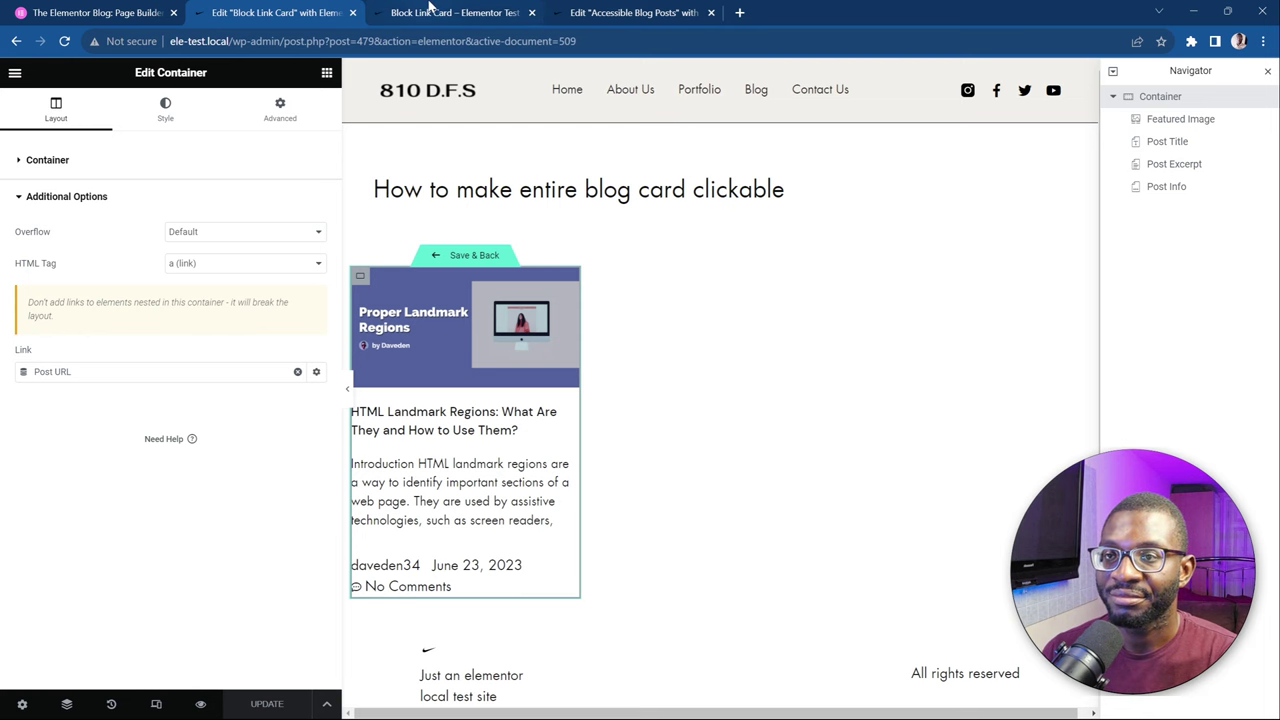
# Examine the linked blog cards and their text colours on the preview page, then return to the template editor
pyautogui.click(430, 12)
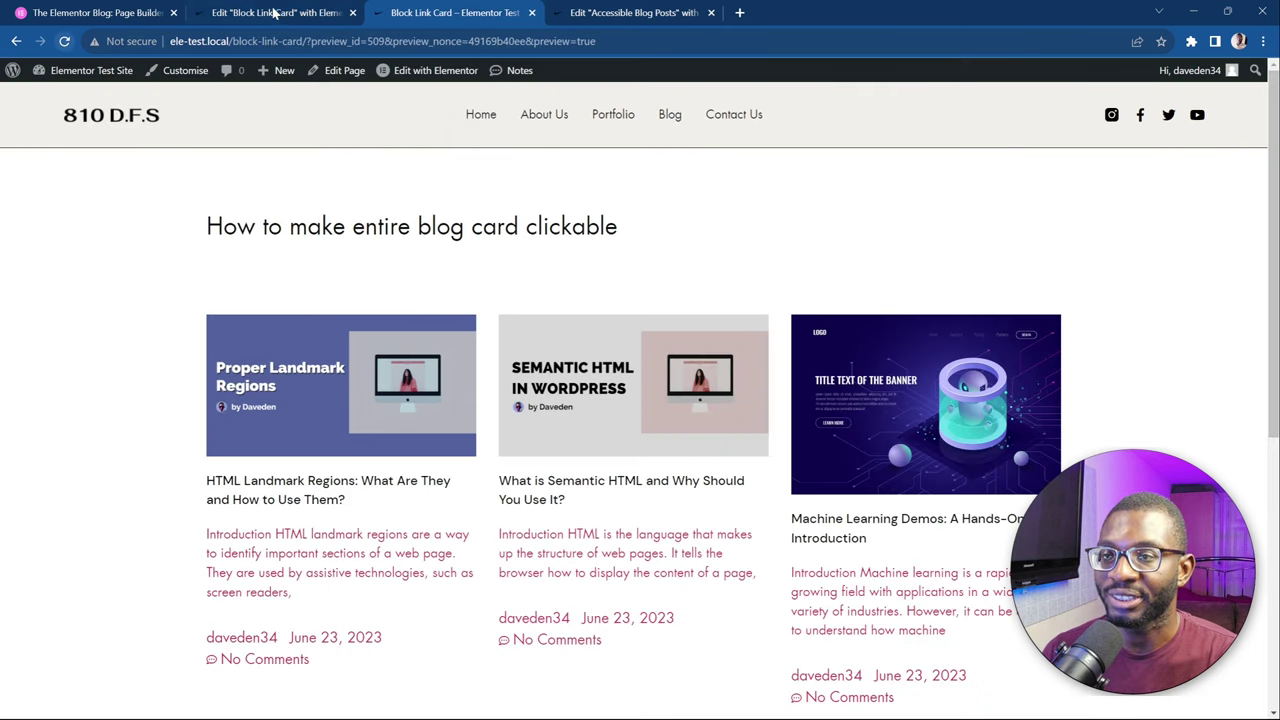
pyautogui.scroll(-2, 80, 251)
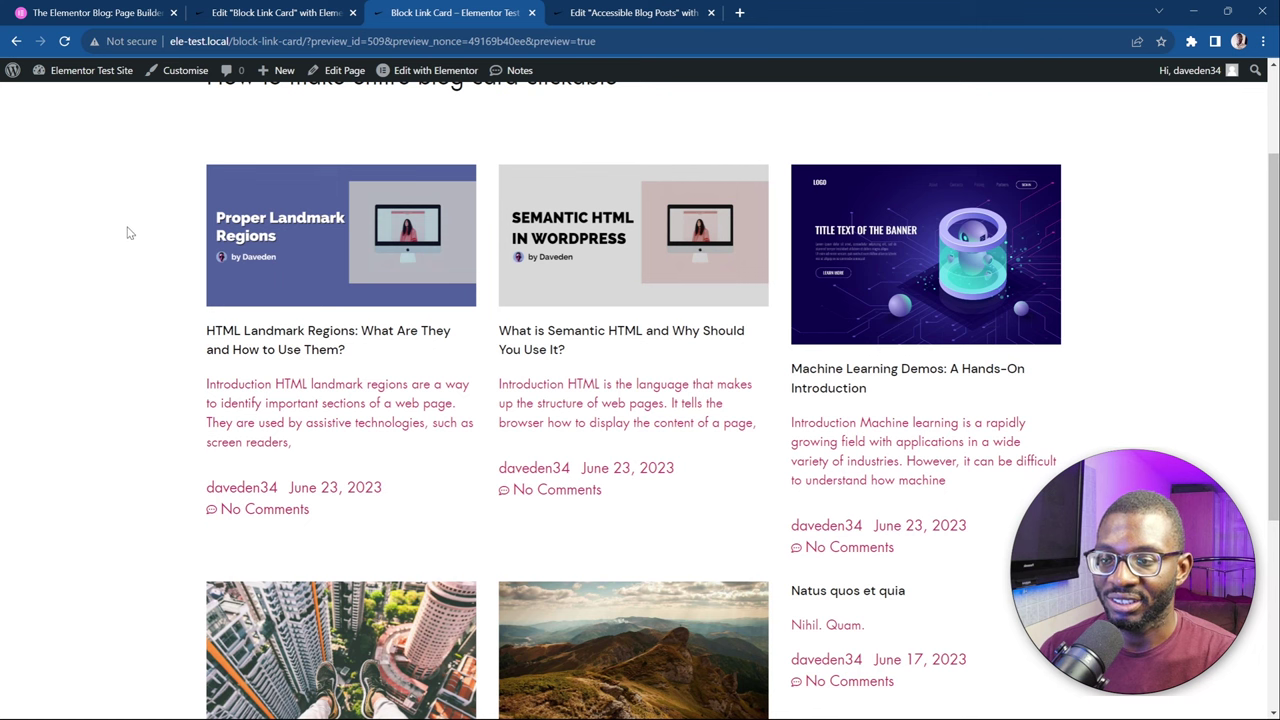
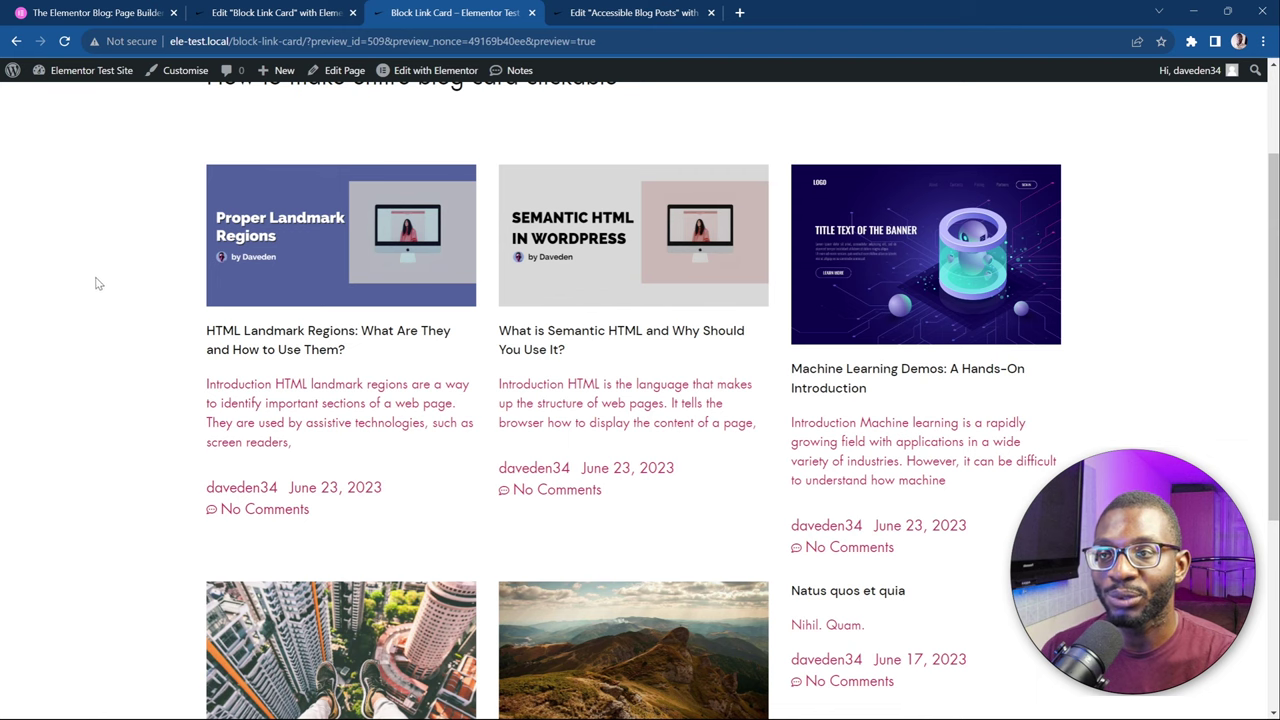
pyautogui.click(246, 8)
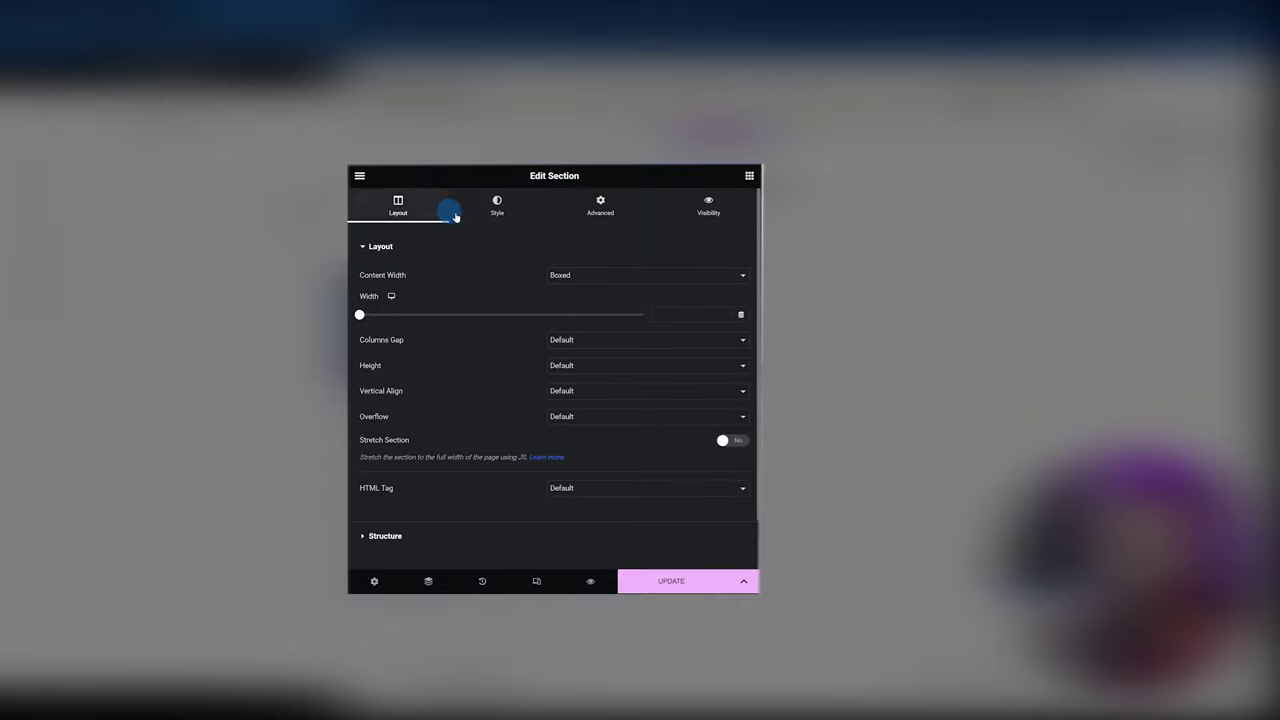
# Set the text colour of the Post Title and the Post Excerpt to the global colour Black
pyautogui.click(500, 212)
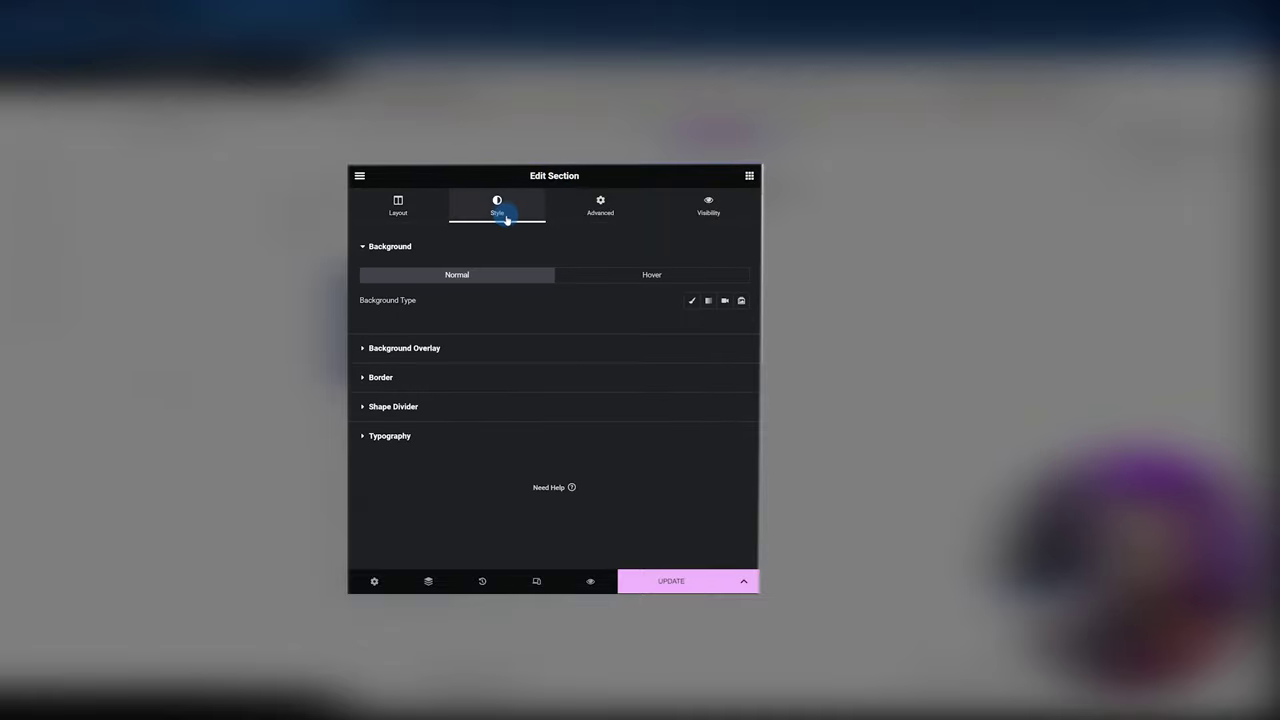
pyautogui.click(436, 437)
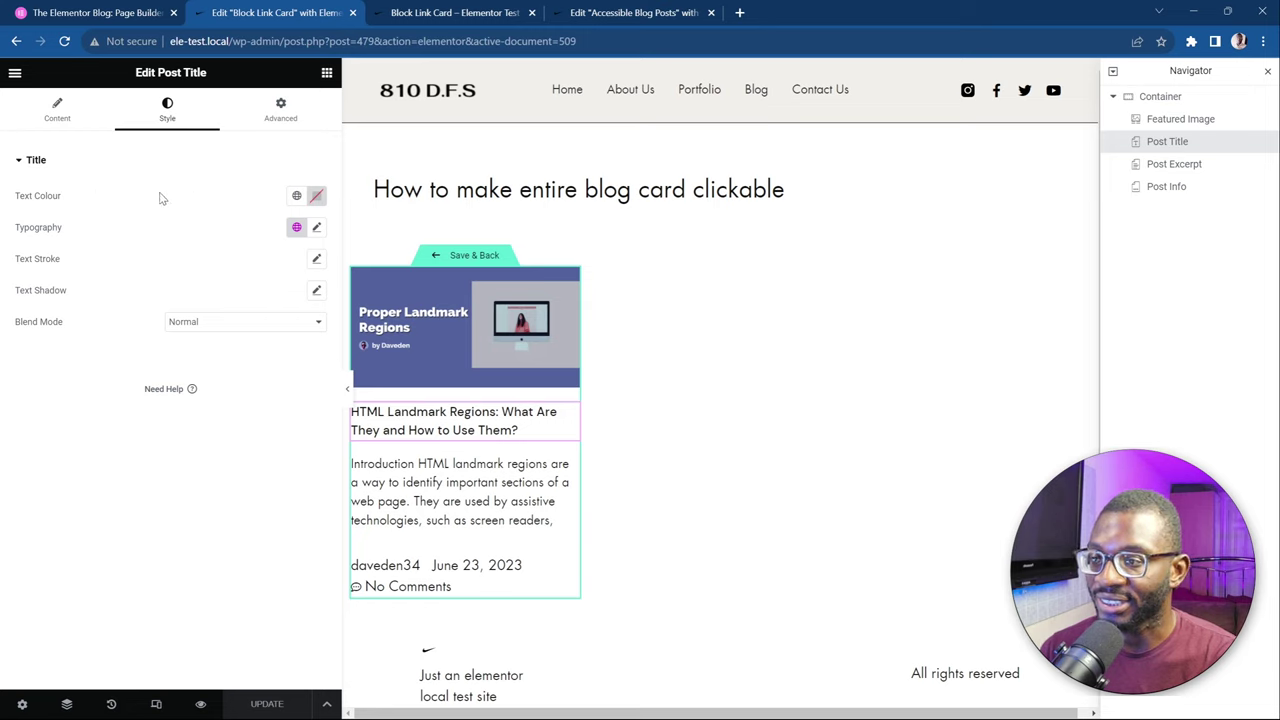
pyautogui.click(296, 195)
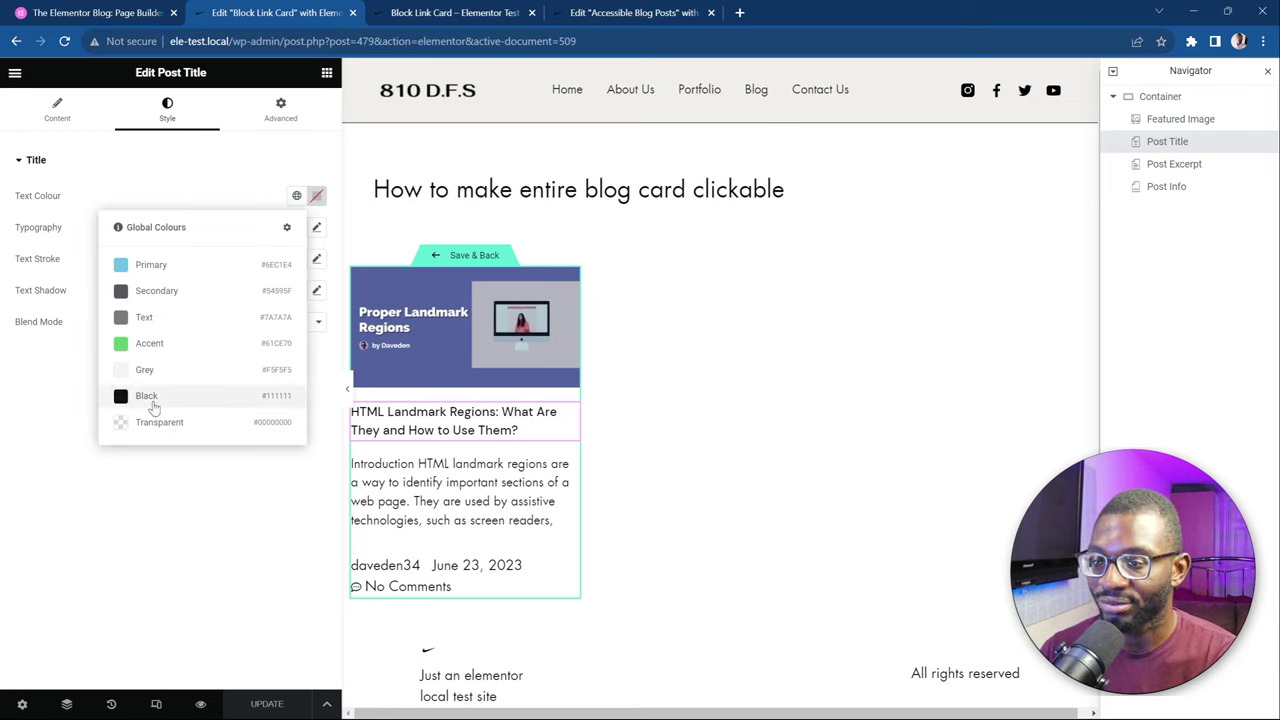
pyautogui.click(146, 395)
pyautogui.click(460, 490)
pyautogui.click(297, 227)
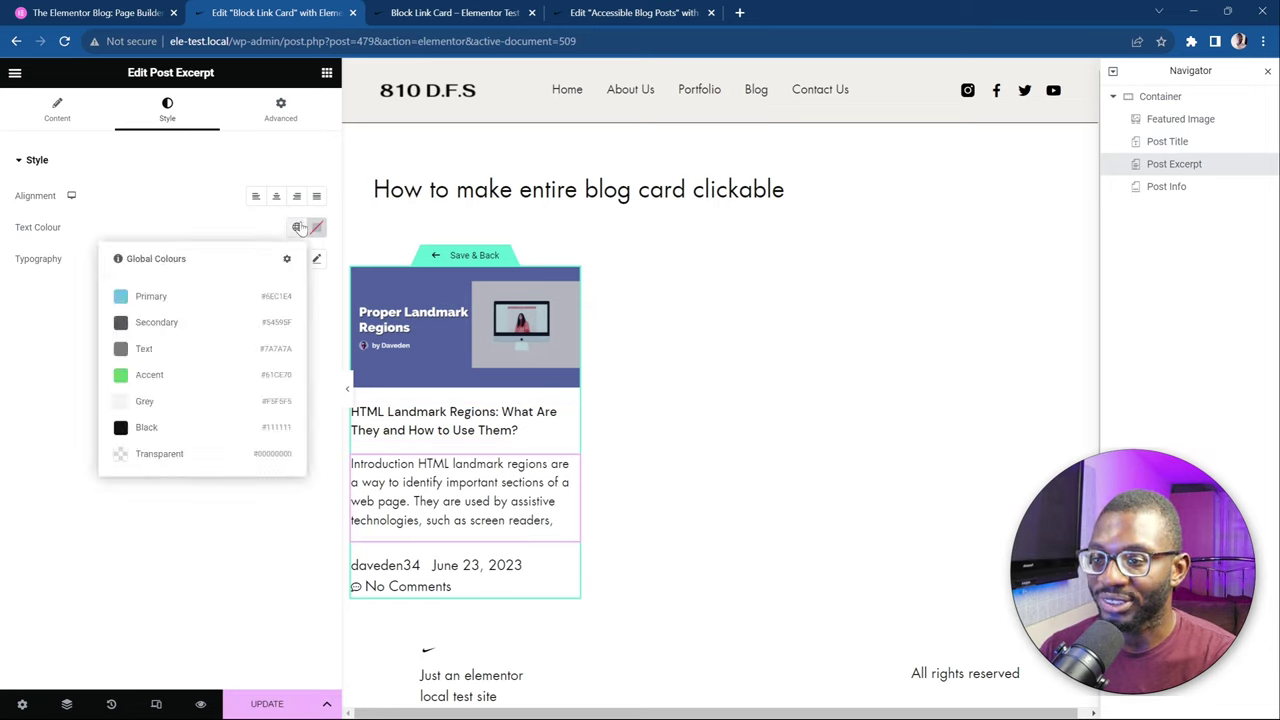
pyautogui.click(181, 423)
# Set the Post Info's text colour to the global colour Black
pyautogui.click(449, 572)
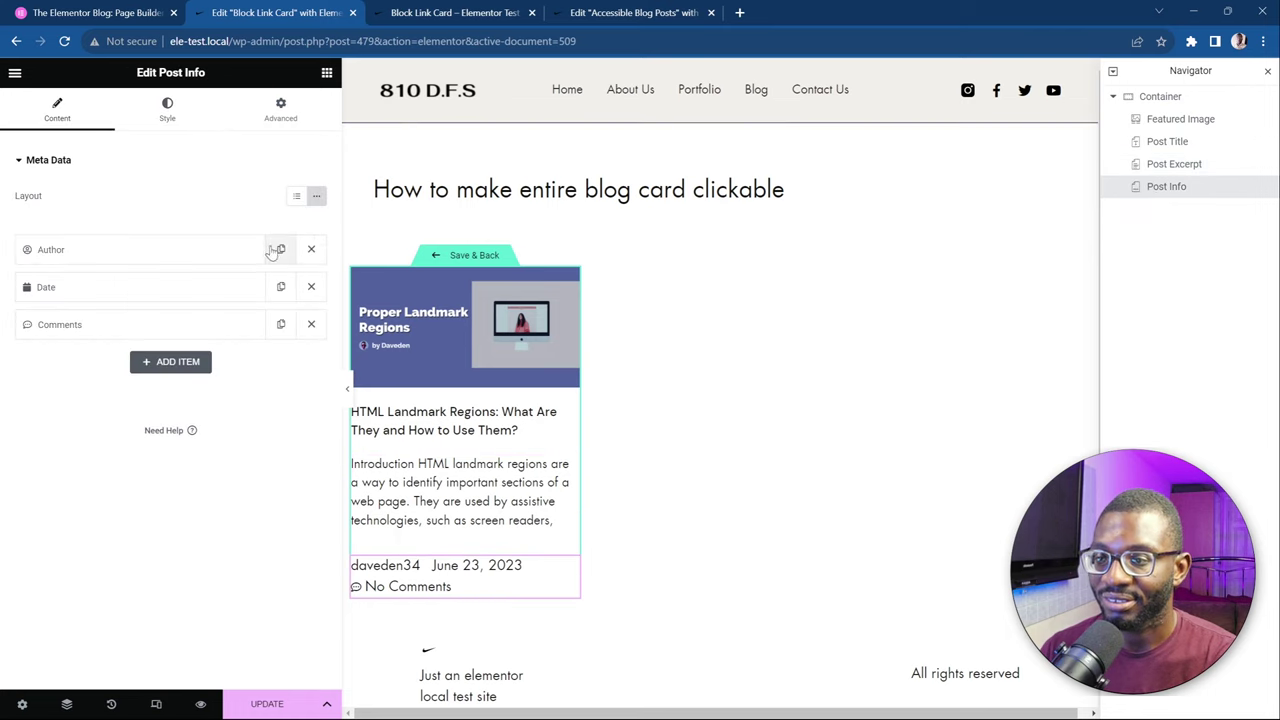
pyautogui.click(166, 110)
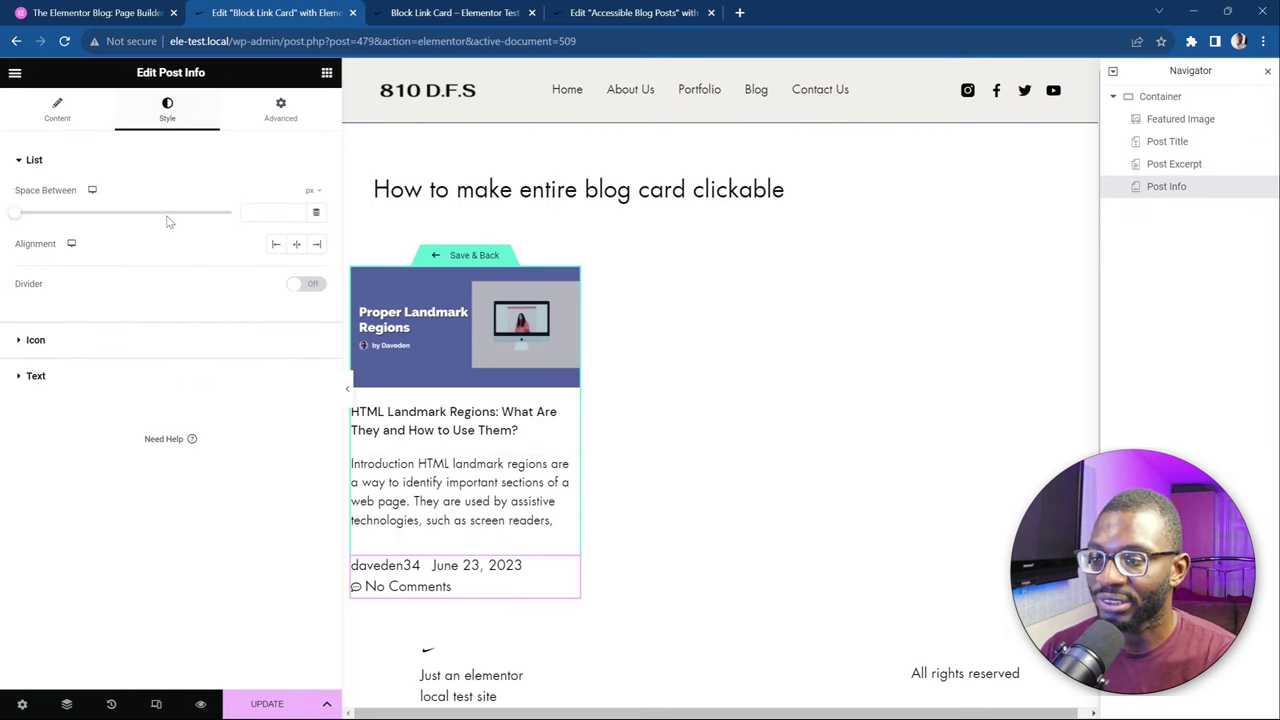
pyautogui.click(113, 376)
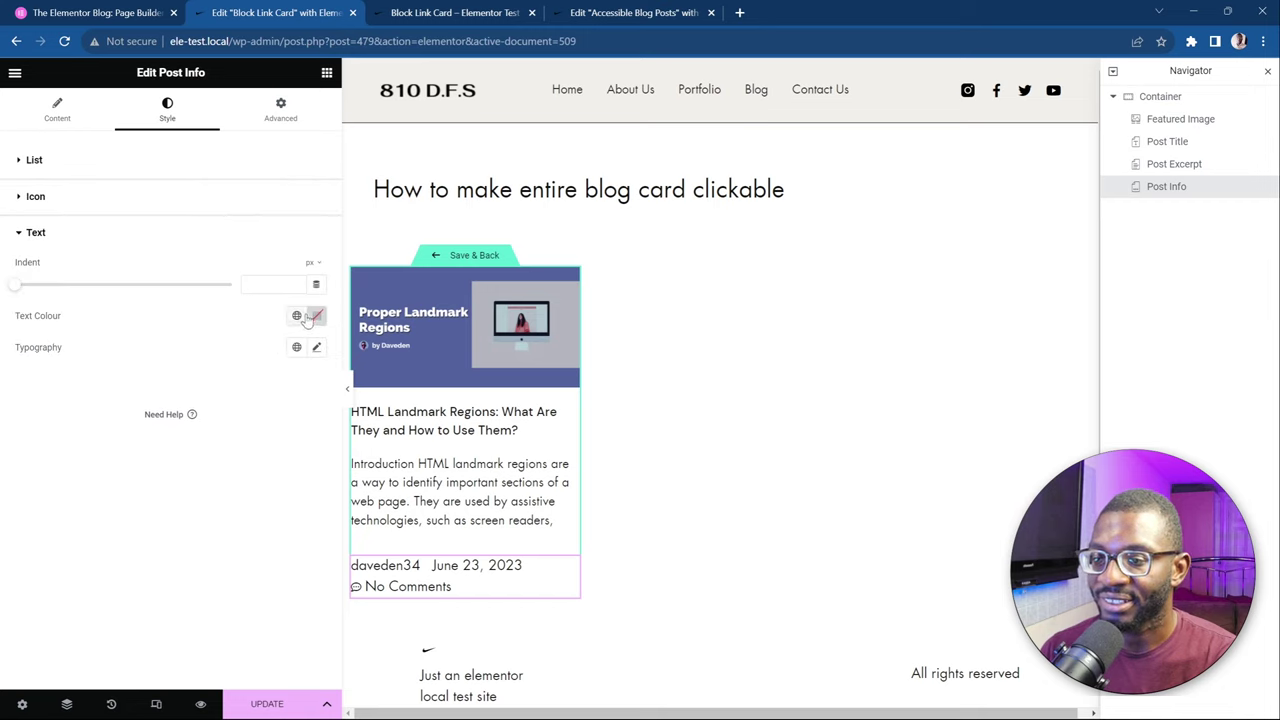
pyautogui.click(296, 315)
pyautogui.click(209, 517)
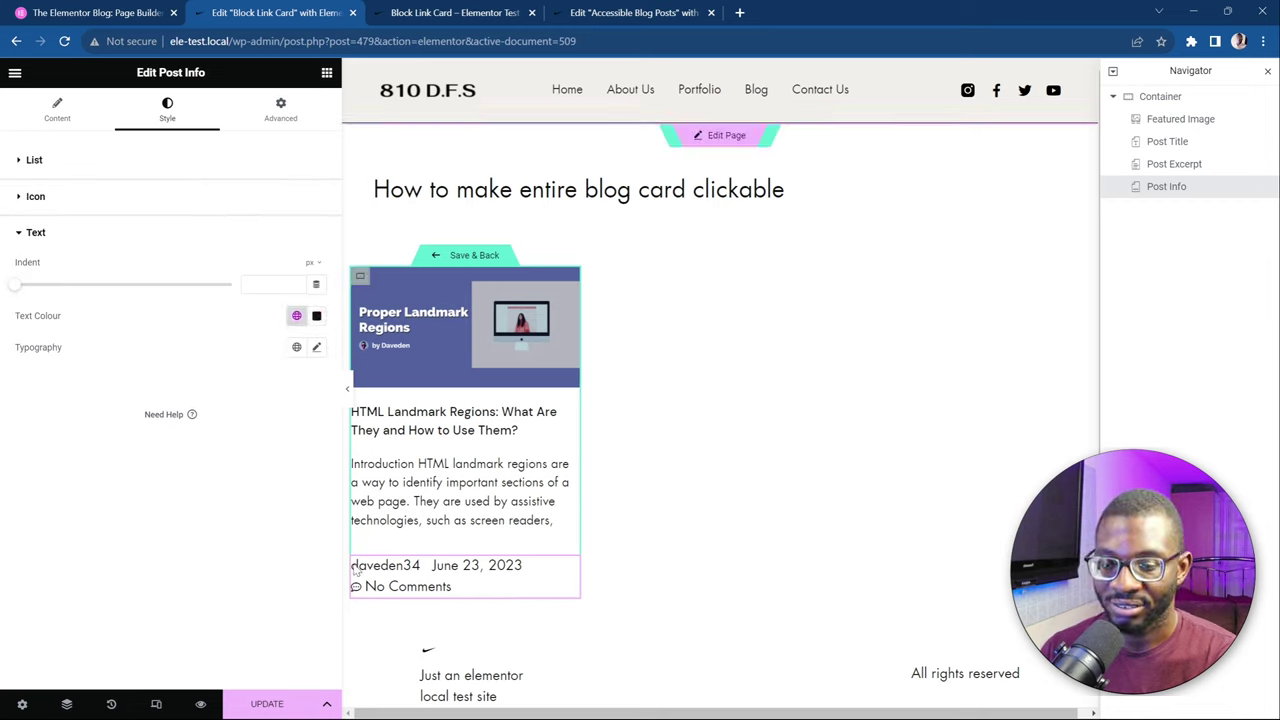
# Update the template, check the black card text on the preview page, and return to the template editor
pyautogui.click(267, 705)
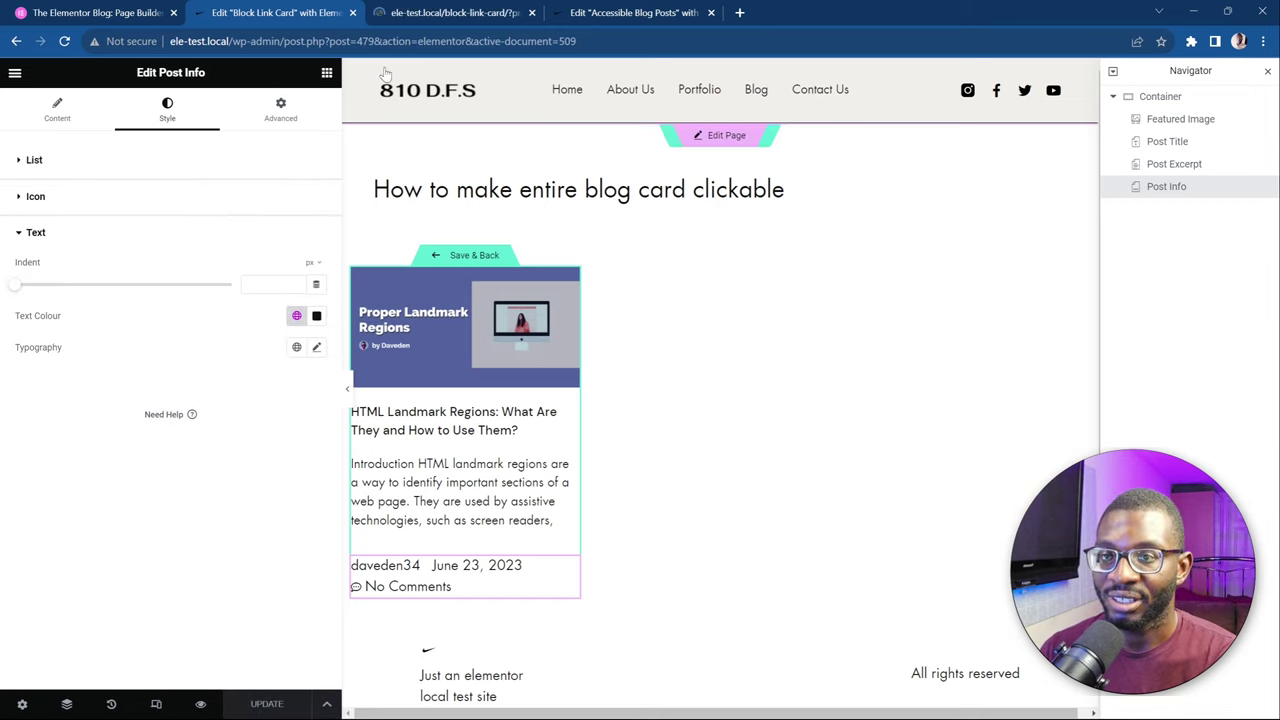
pyautogui.click(438, 14)
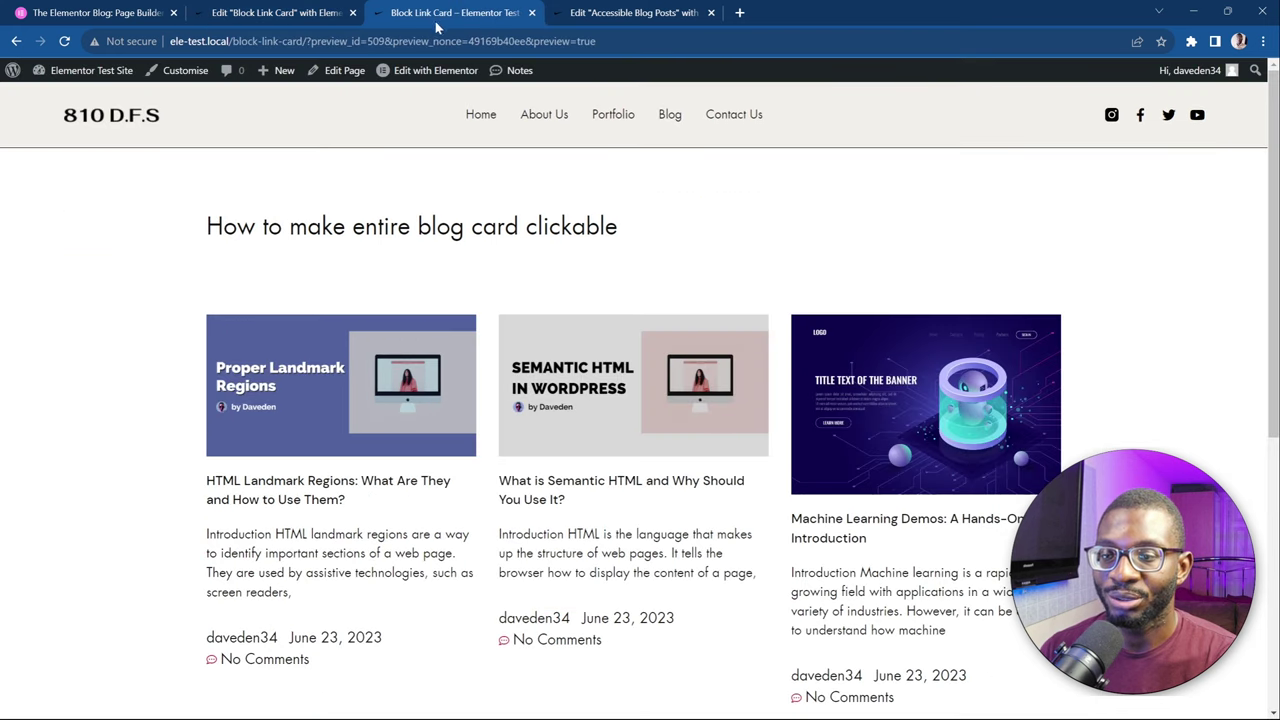
pyautogui.scroll(-3, 313, 337)
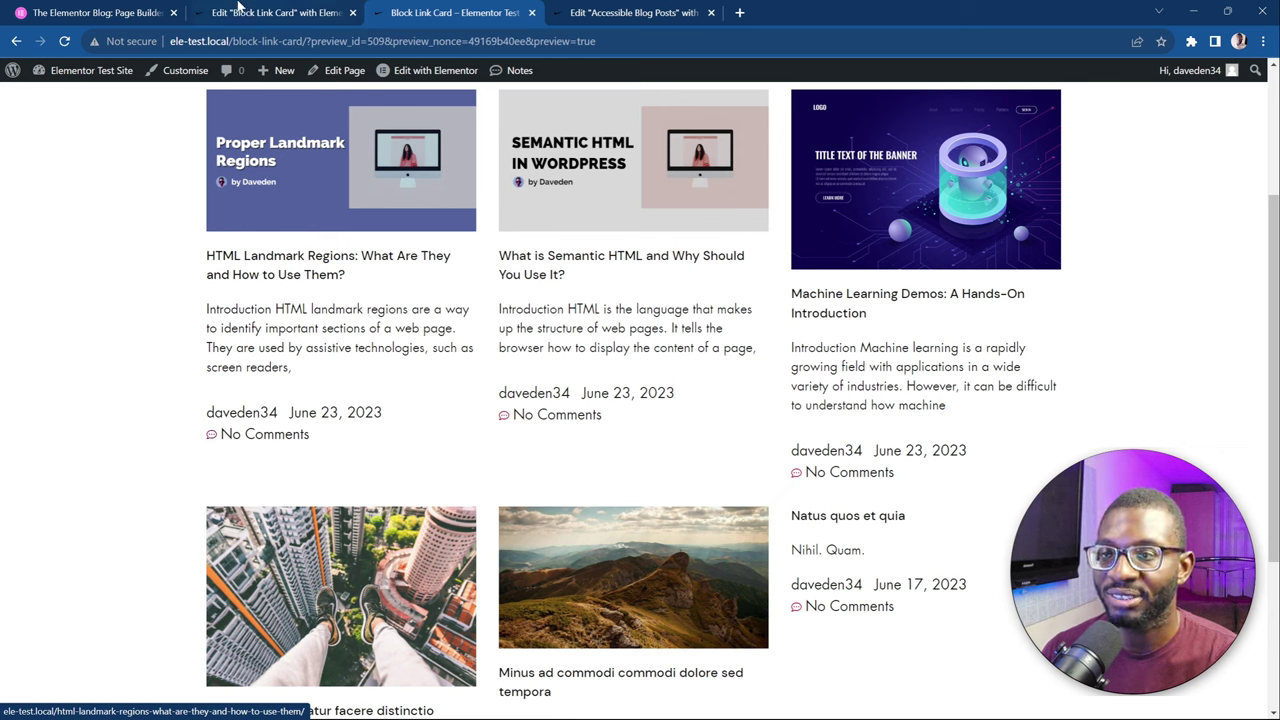
pyautogui.click(255, 14)
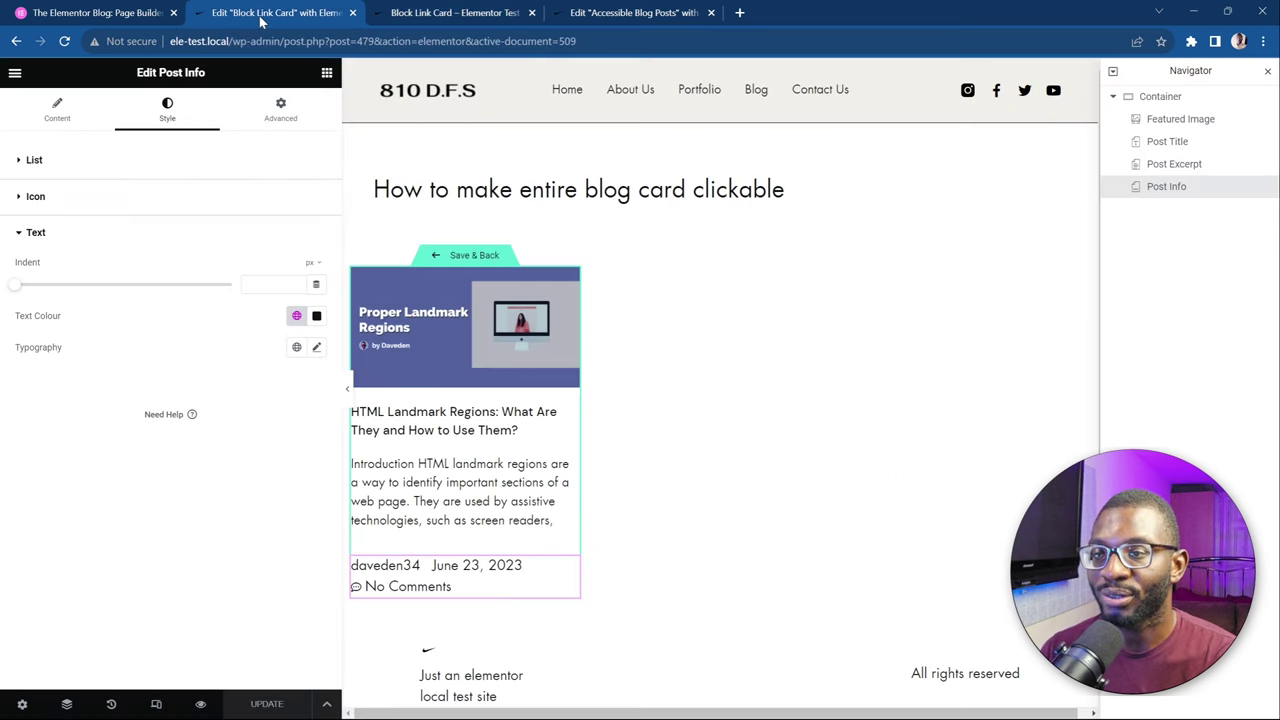
# Give the wrapper container a solid 2 px border on all sides in the global colour Transparent for its normal state
pyautogui.click(362, 280)
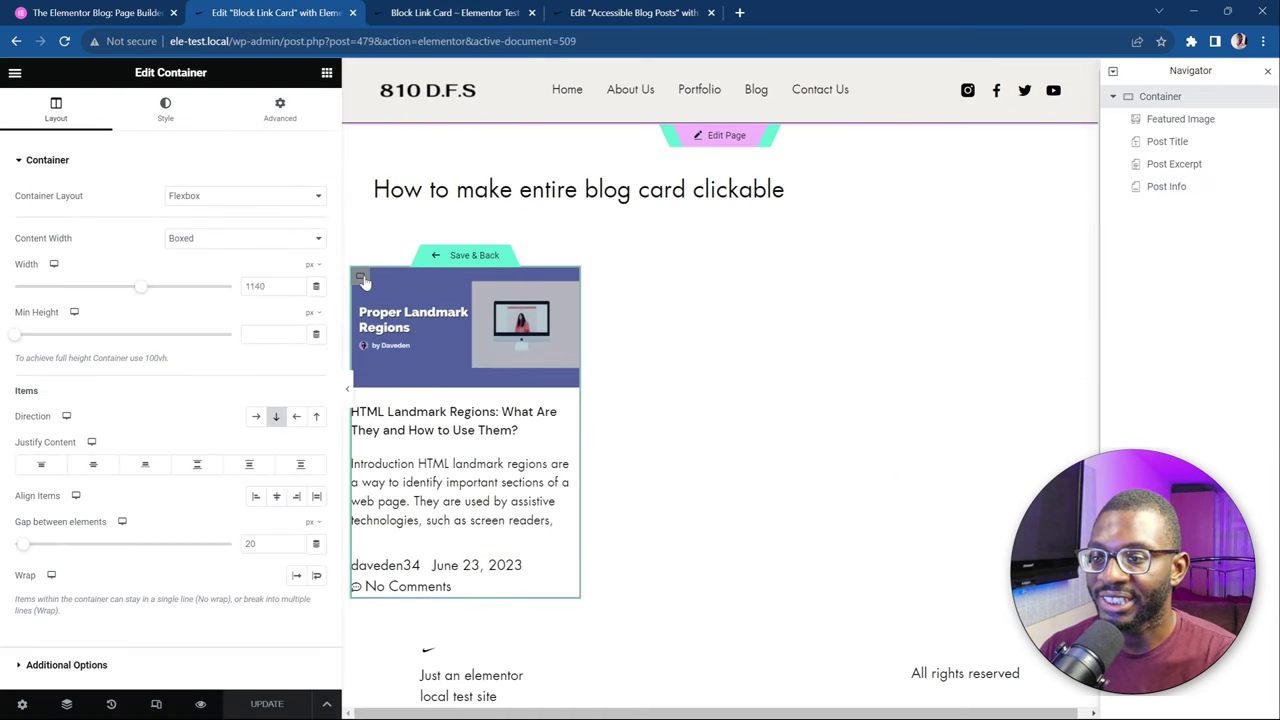
pyautogui.click(166, 118)
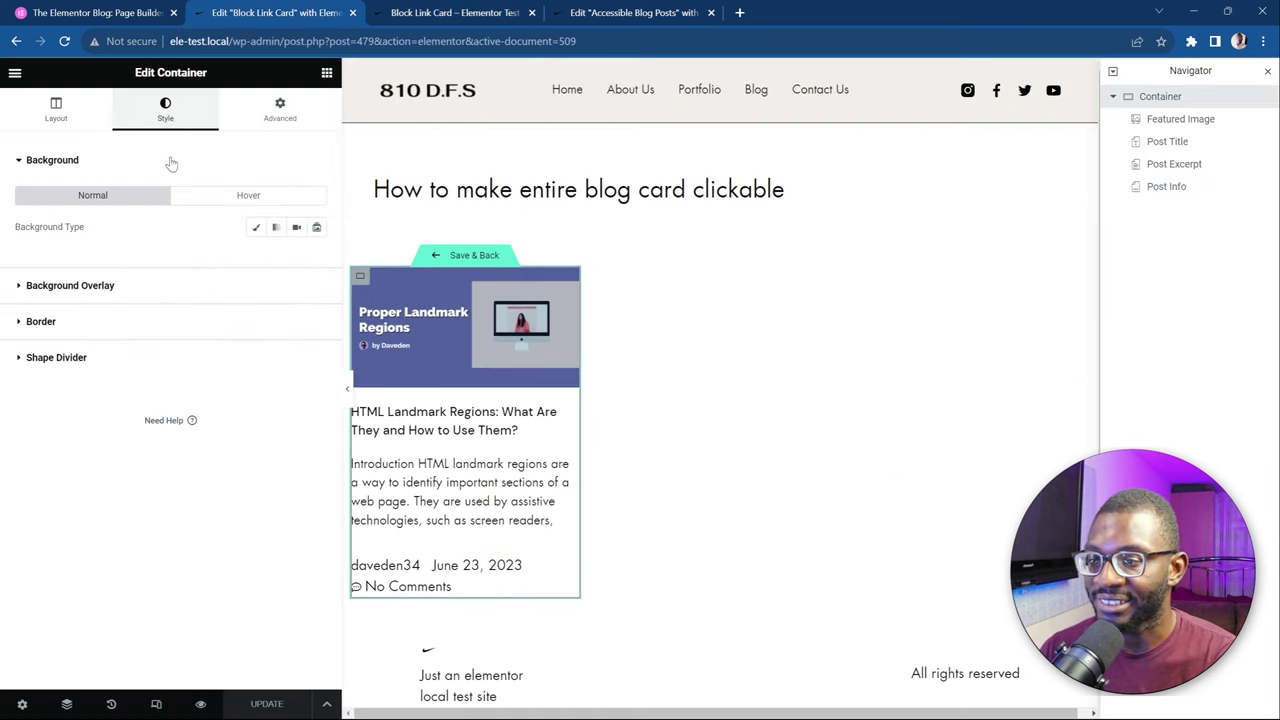
pyautogui.click(88, 325)
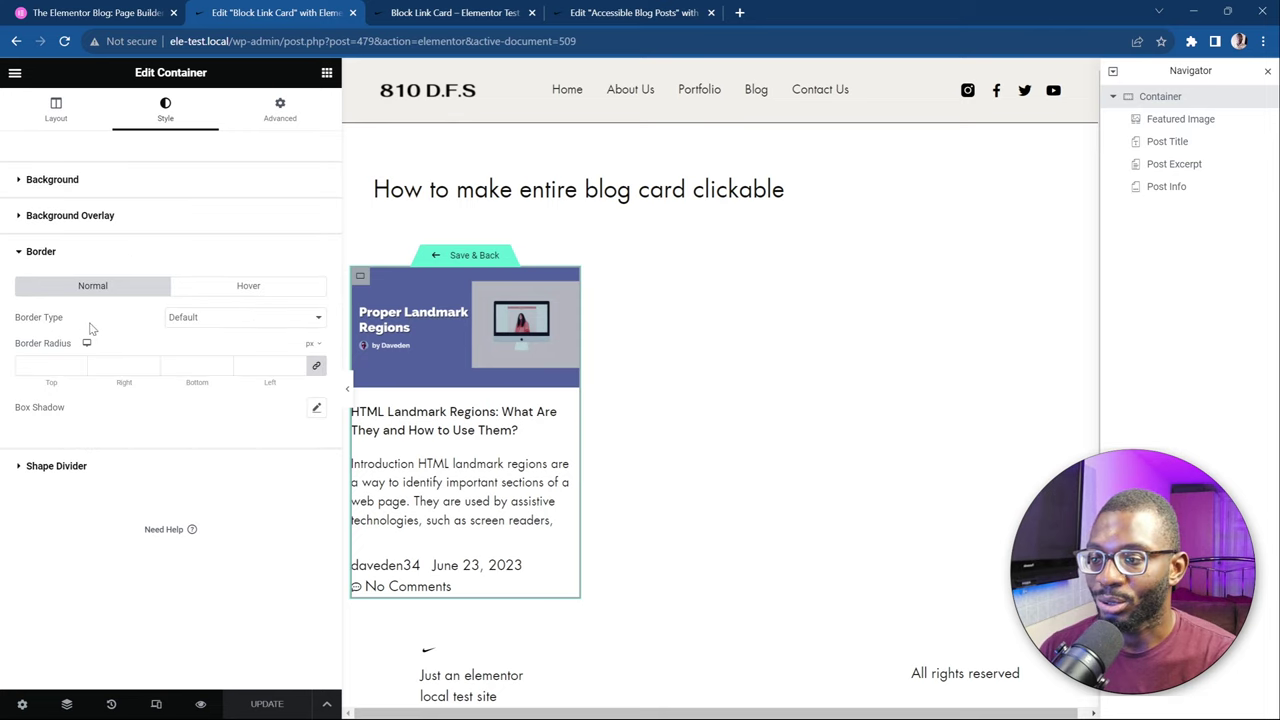
pyautogui.click(265, 318)
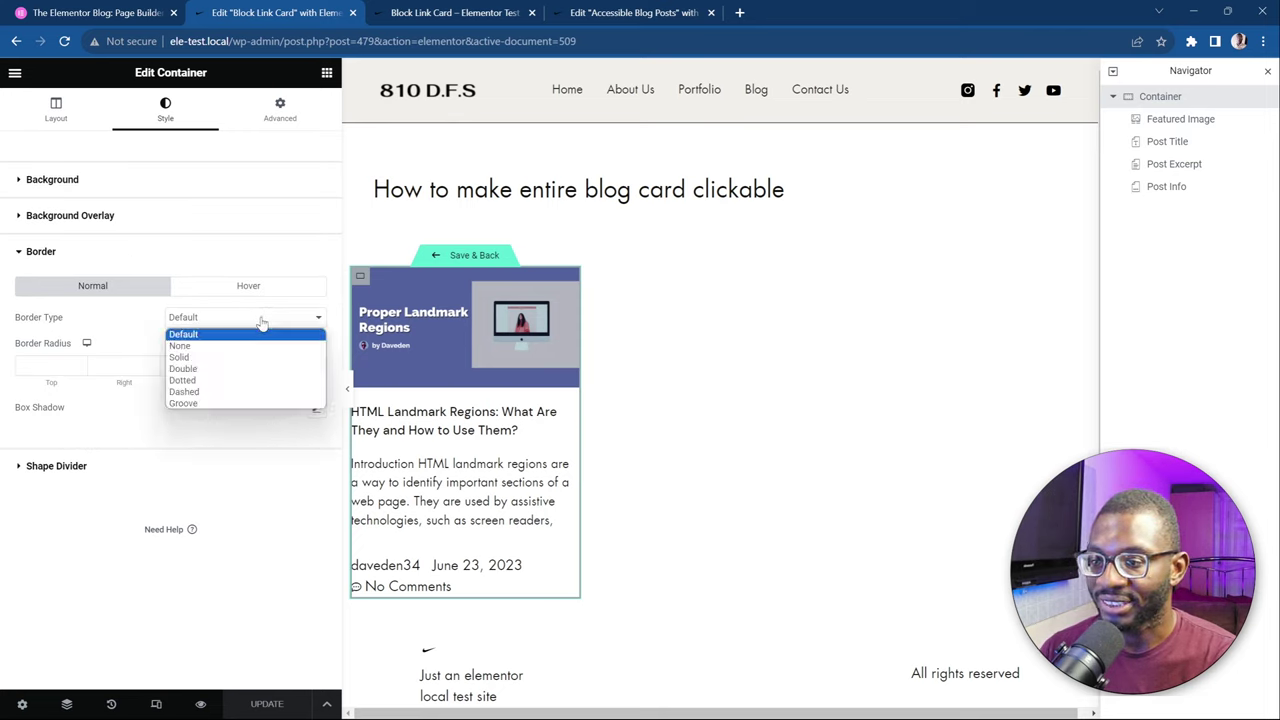
pyautogui.click(239, 357)
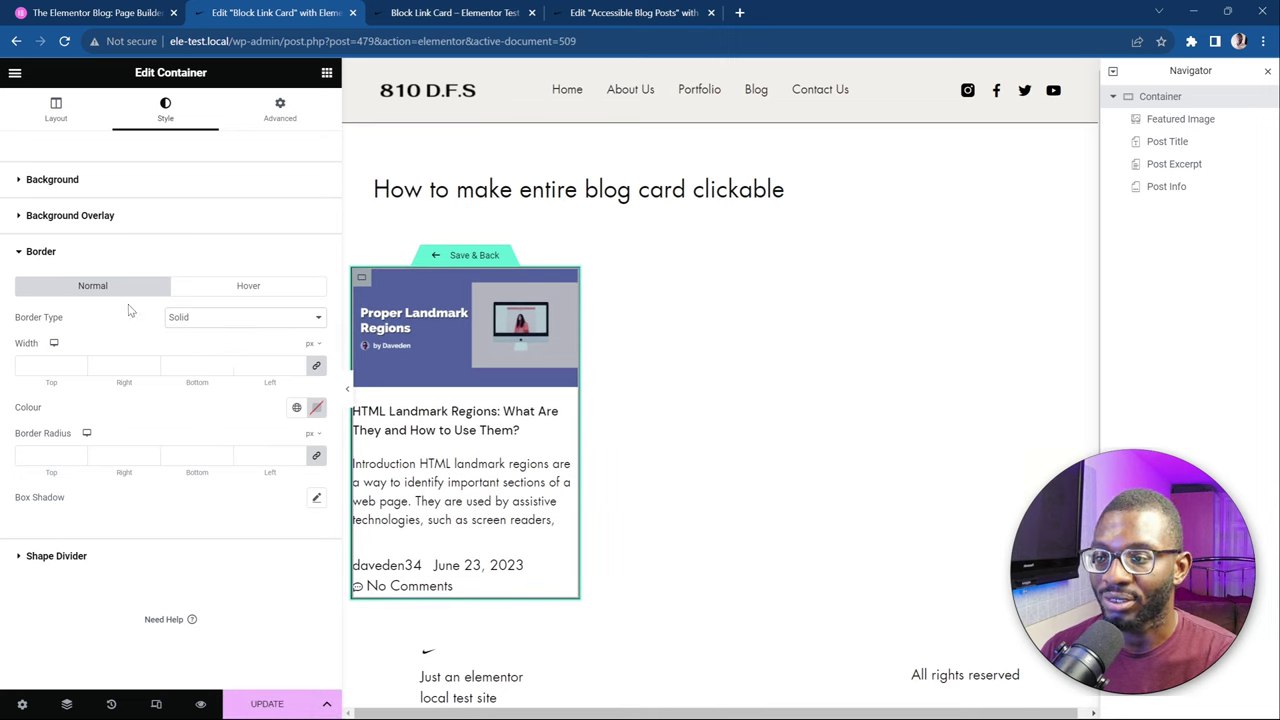
pyautogui.click(299, 364)
pyautogui.click(299, 364)
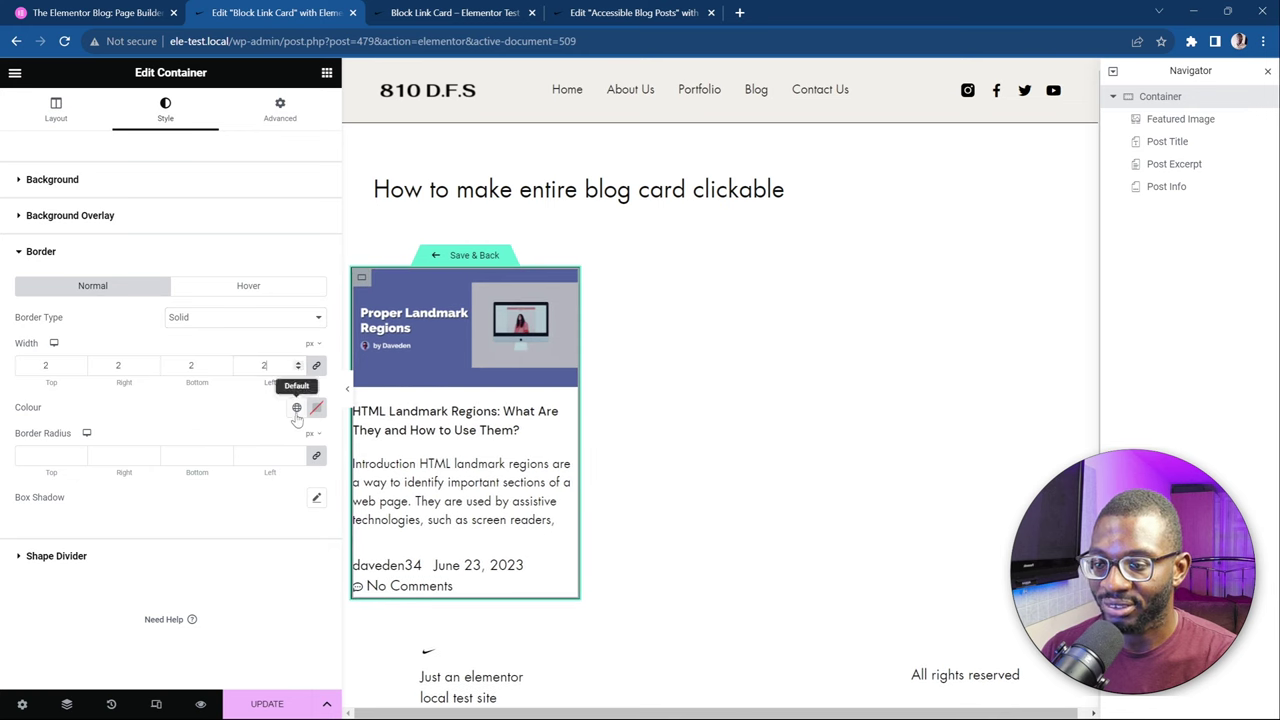
pyautogui.click(297, 409)
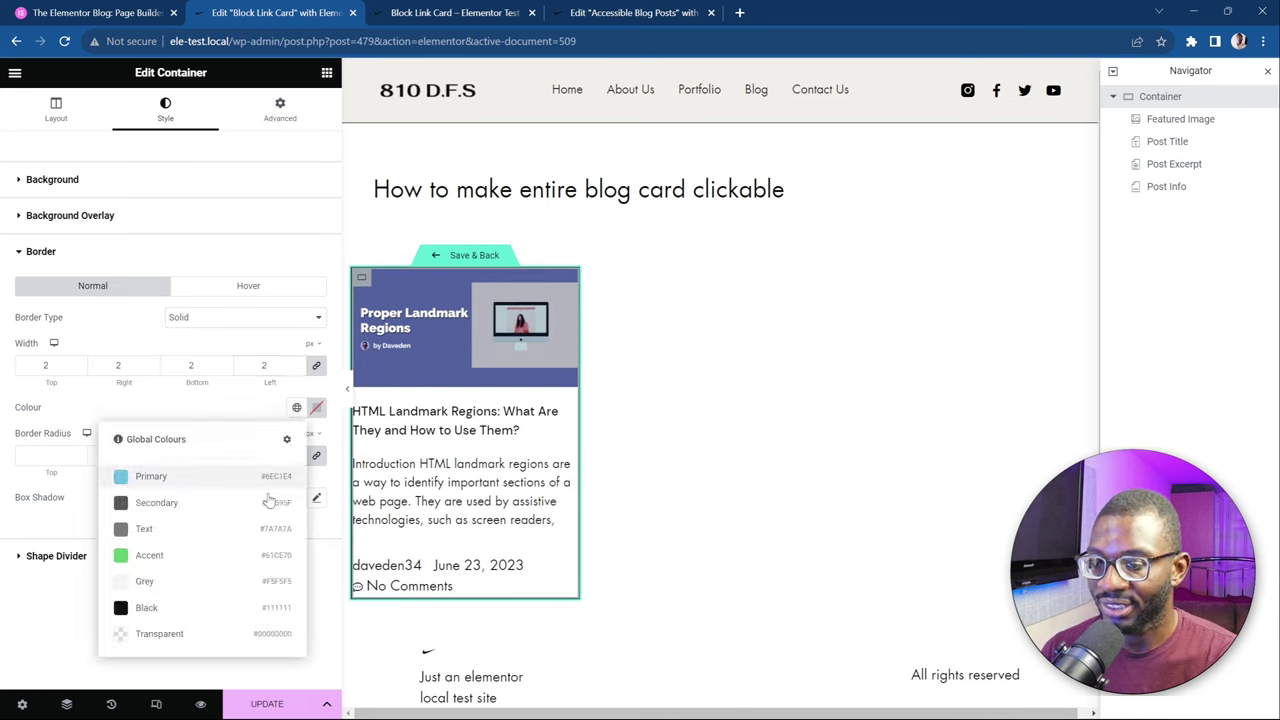
pyautogui.click(195, 634)
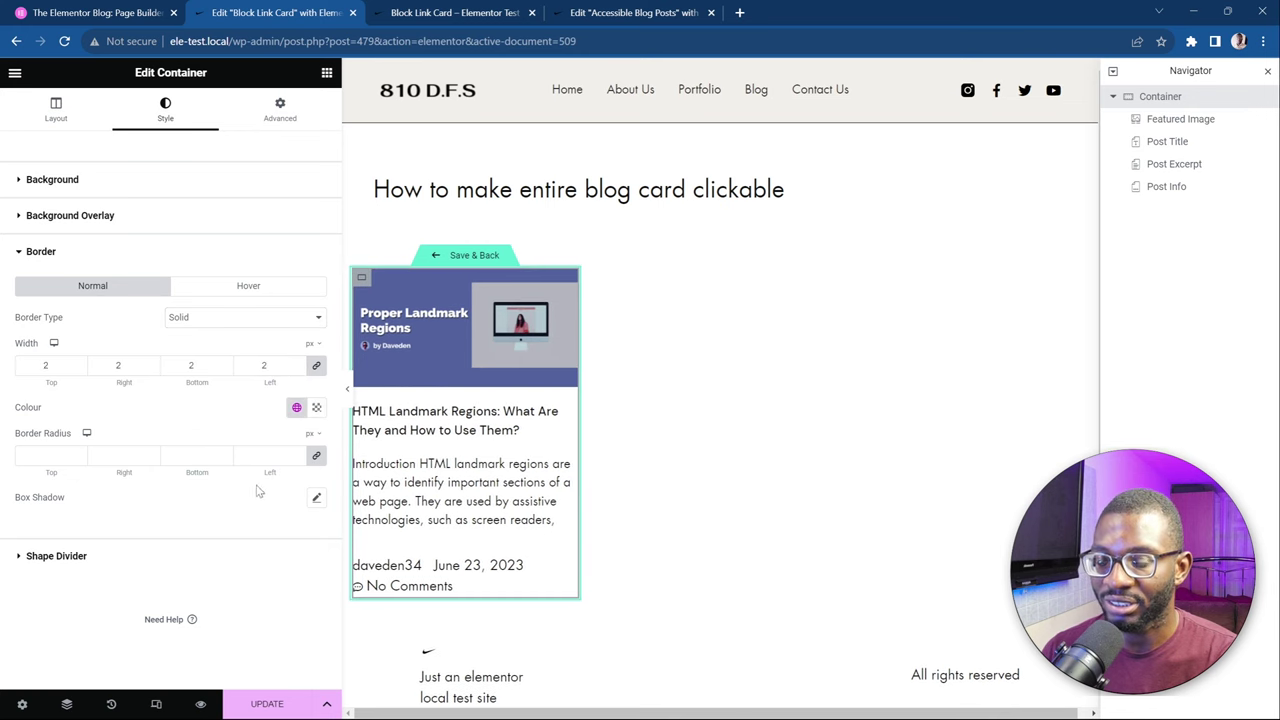
# Set the wrapper container's hover border to solid with a 2 px width on all sides
pyautogui.click(275, 290)
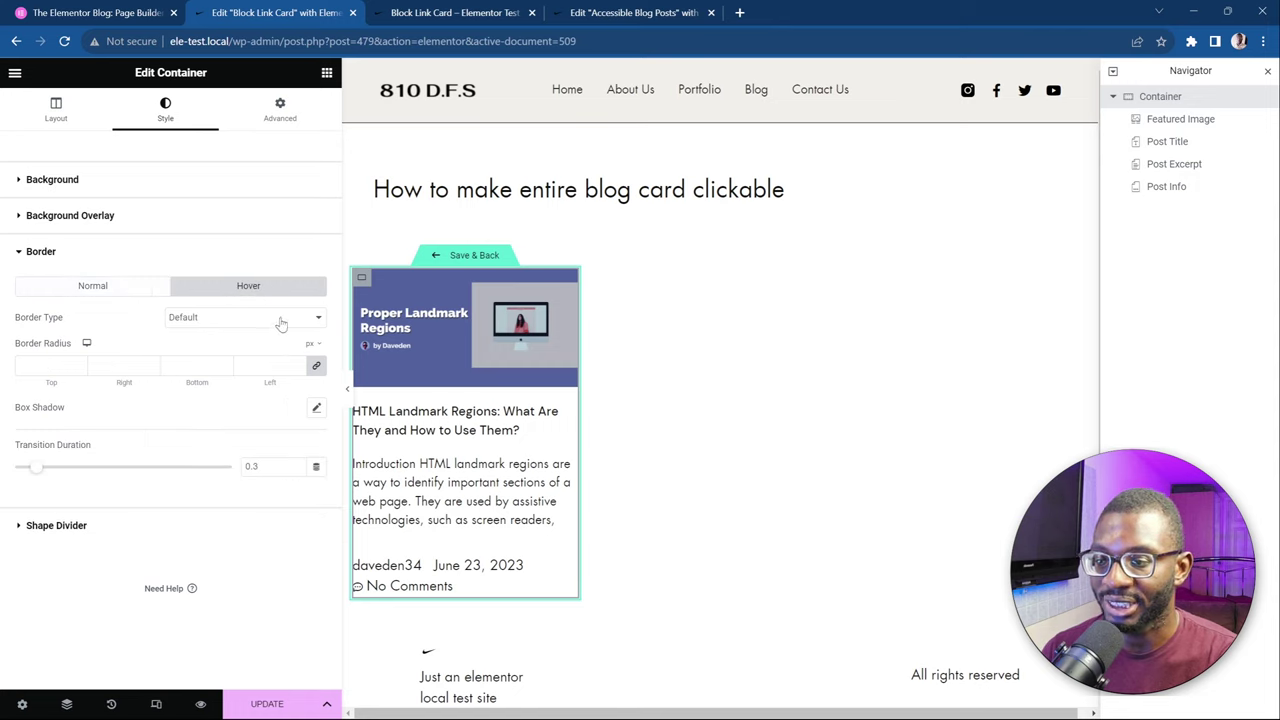
pyautogui.click(281, 322)
pyautogui.click(263, 361)
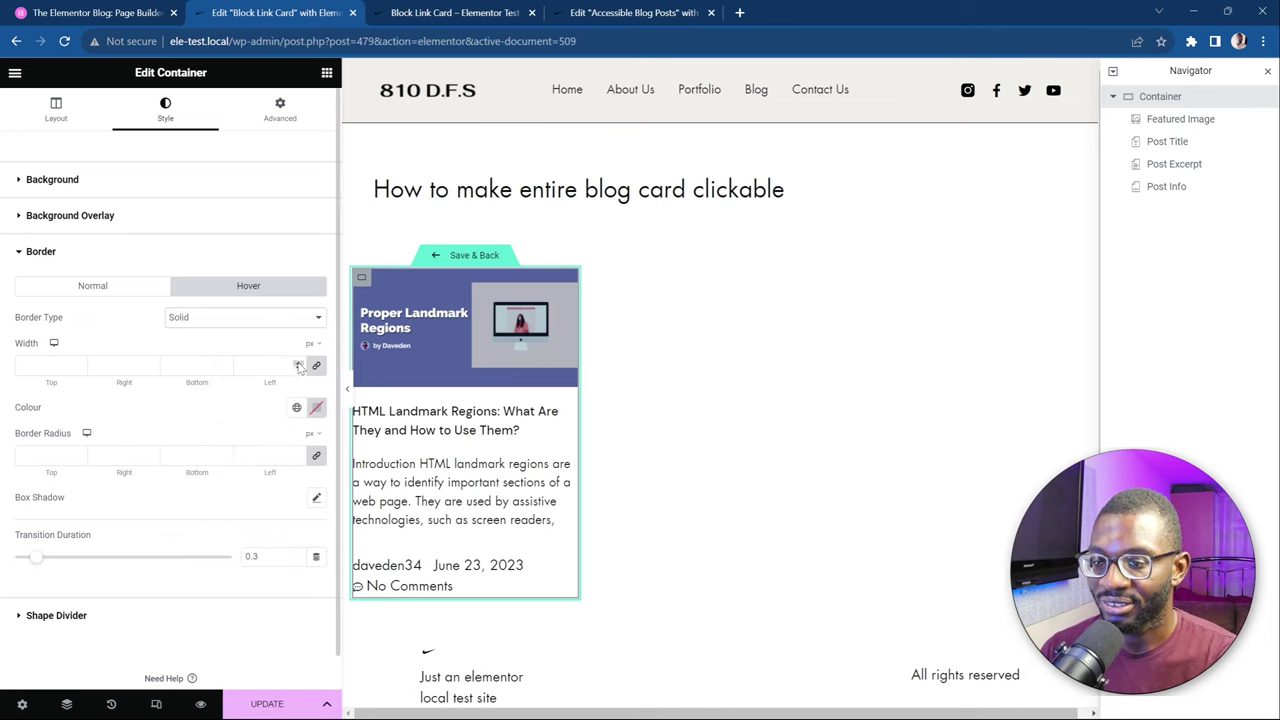
pyautogui.click(299, 364)
pyautogui.click(299, 364)
# Set the container's hover border colour to the custom blue #0041E8 and update the template
pyautogui.click(296, 407)
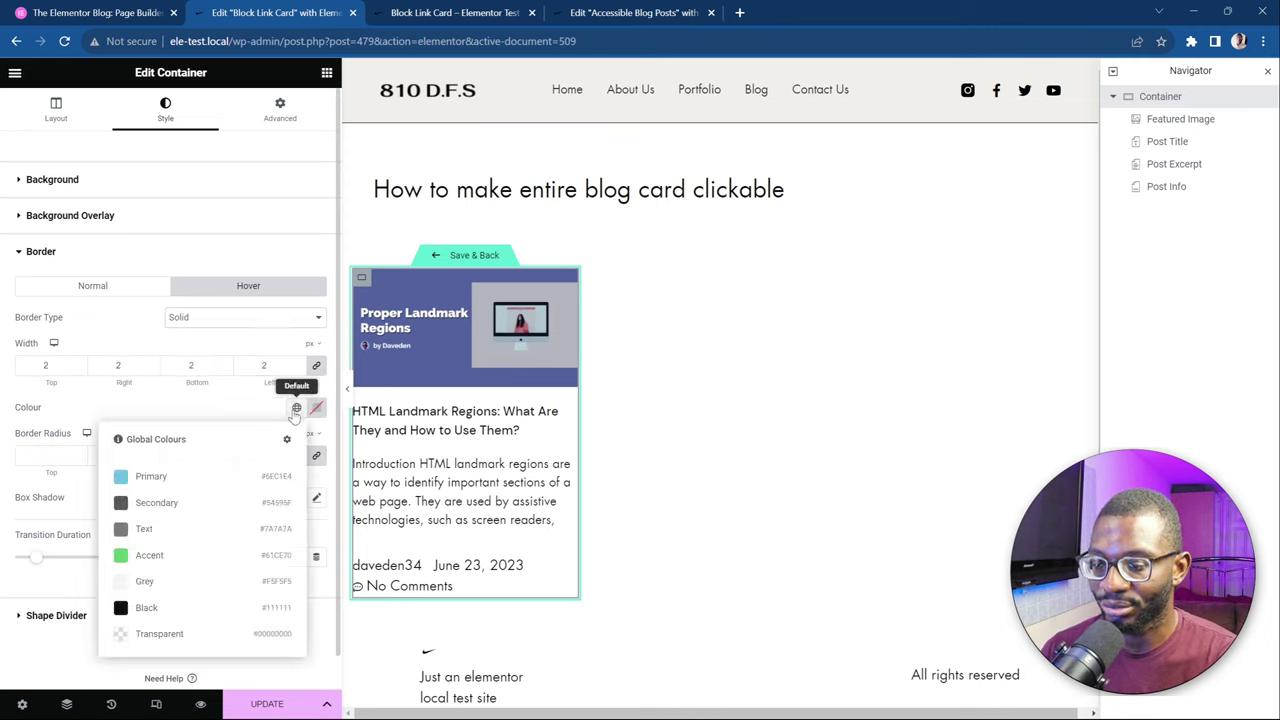
pyautogui.scroll(-1, 296, 413)
pyautogui.click(316, 373)
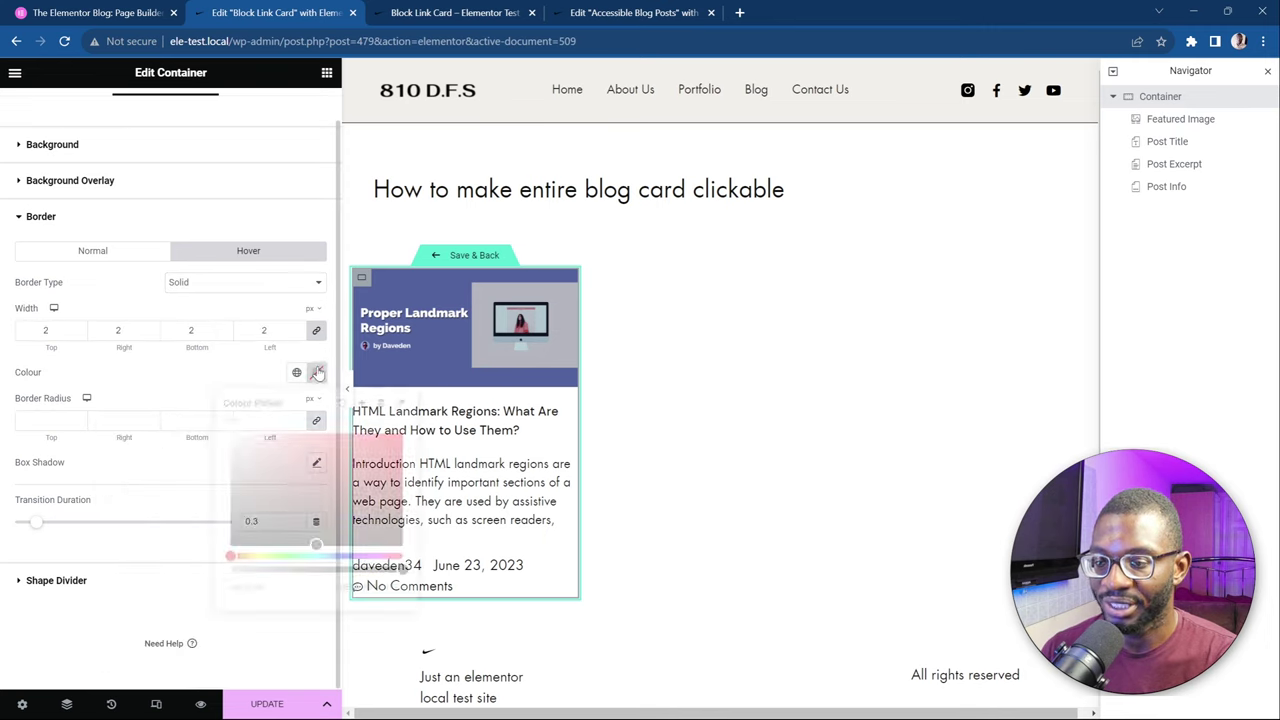
pyautogui.click(337, 556)
pyautogui.click(390, 452)
pyautogui.click(402, 447)
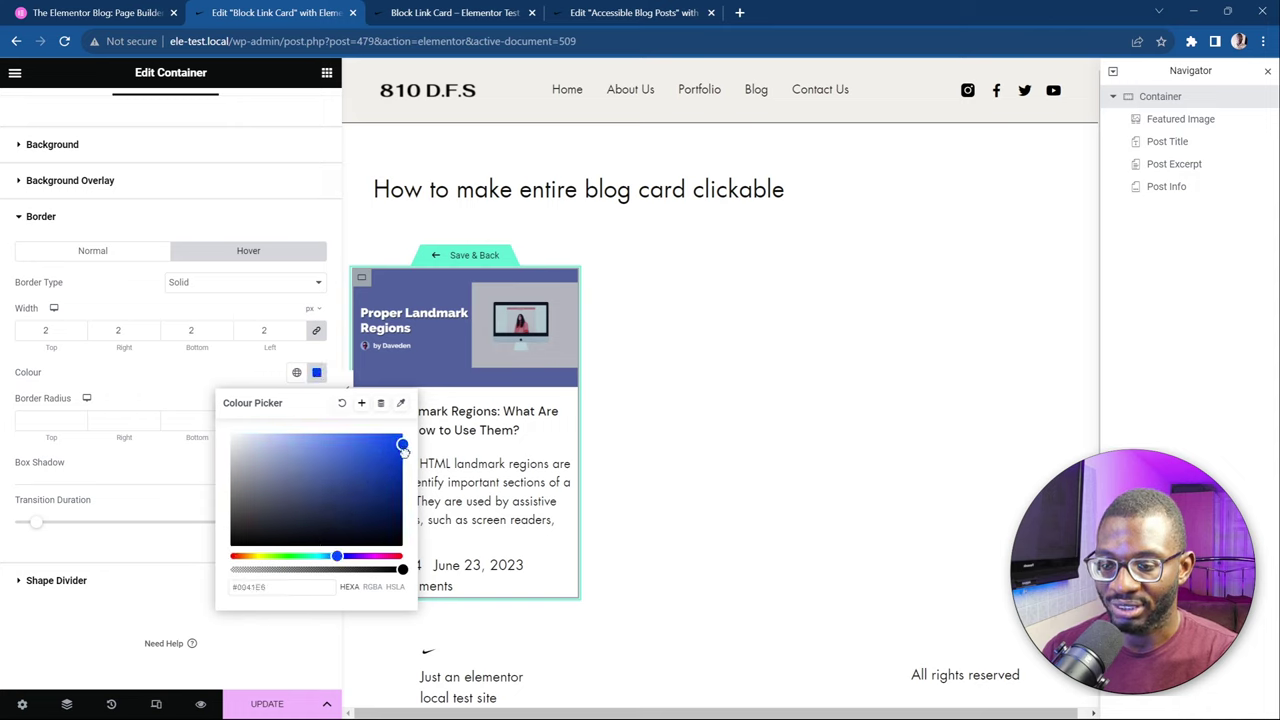
pyautogui.moveTo(403, 450); pyautogui.dragTo(402, 443)
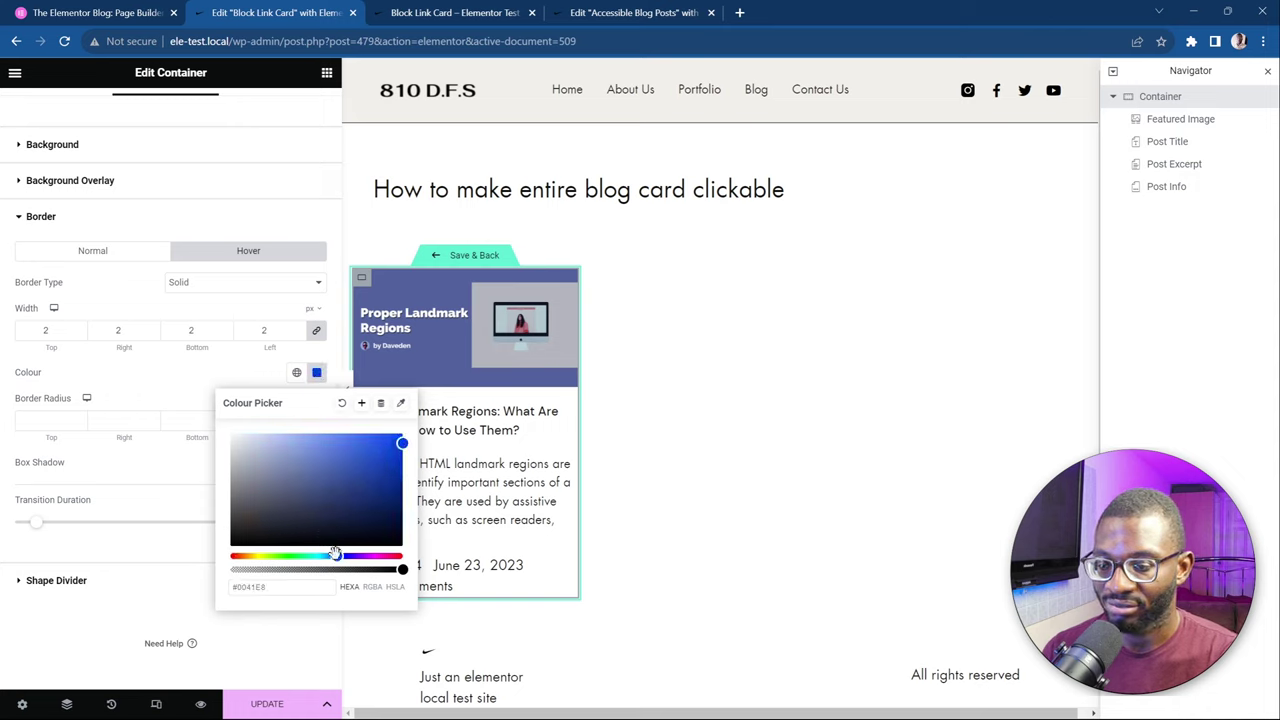
pyautogui.click(208, 578)
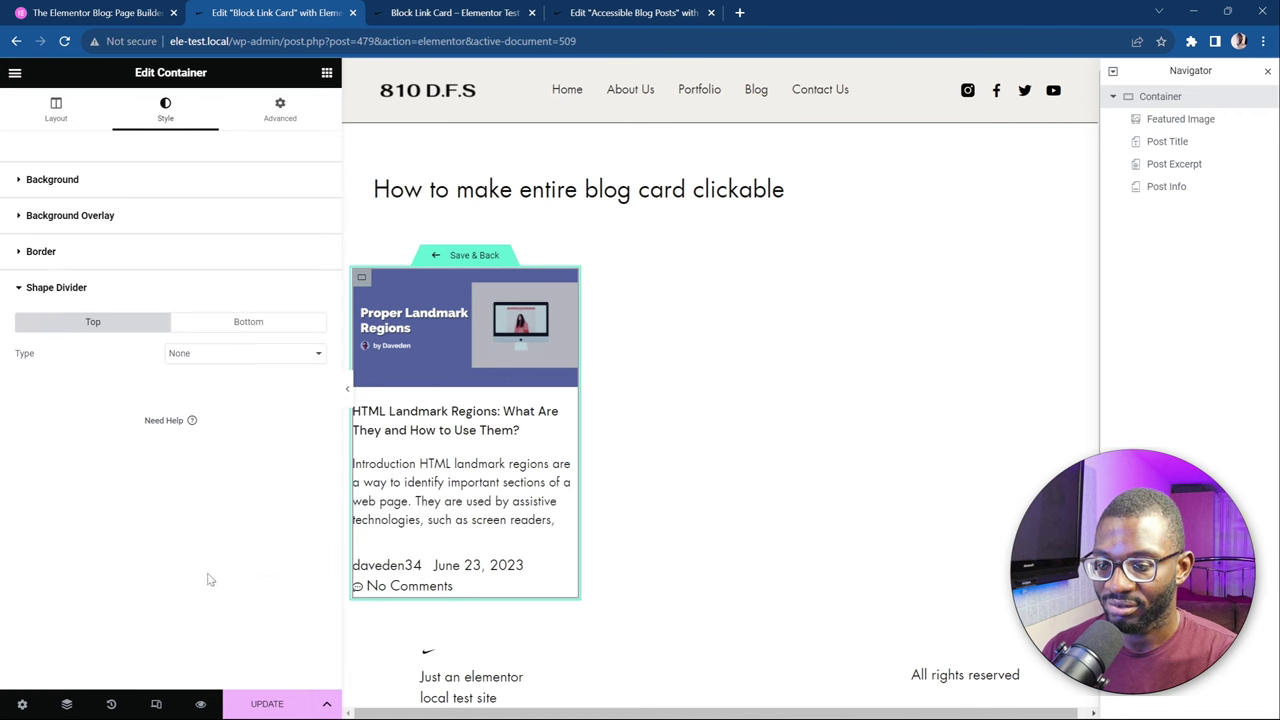
pyautogui.click(270, 703)
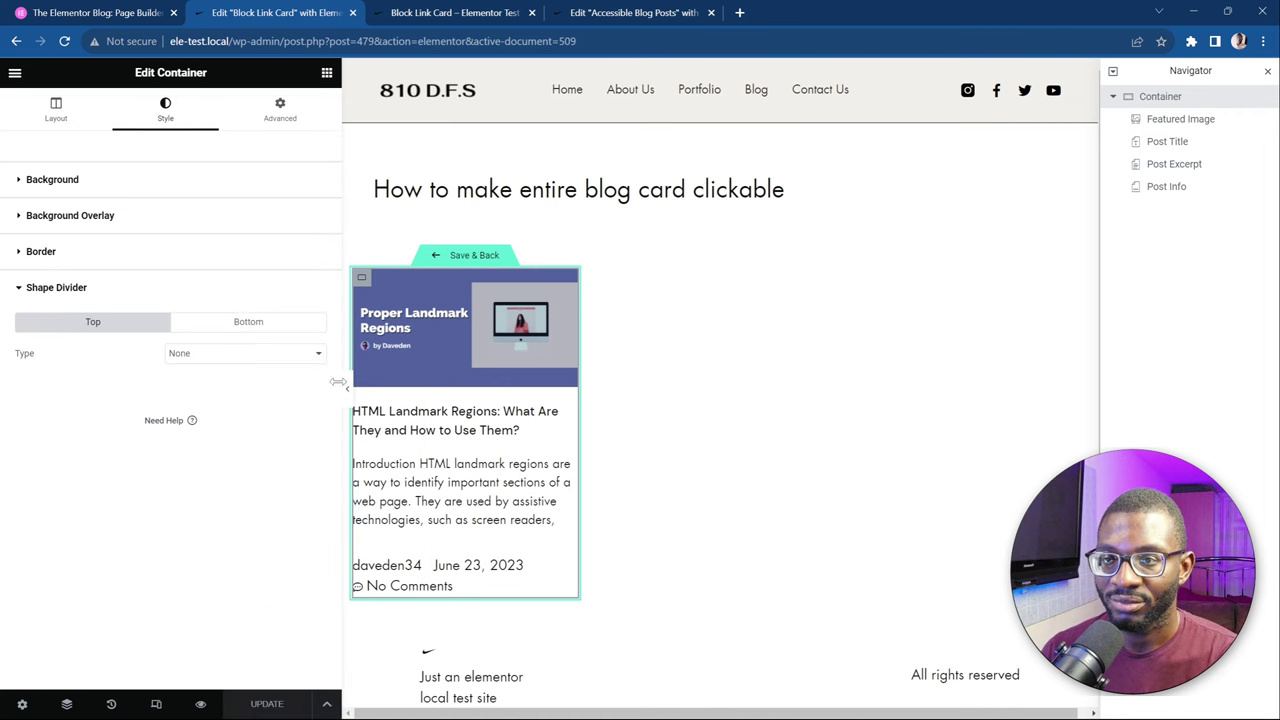
# Examine the cards' hover border on the preview page and move keyboard focus through the page to the cards
pyautogui.click(430, 12)
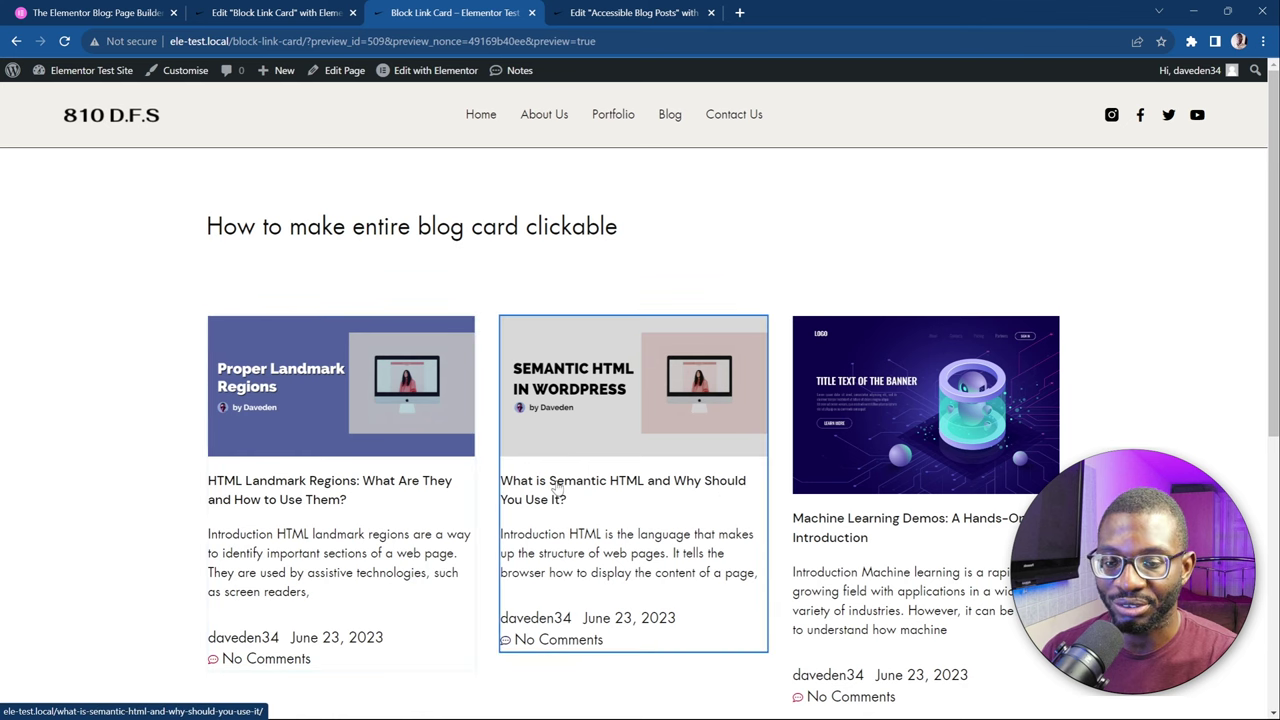
pyautogui.scroll(-2, 212, 468)
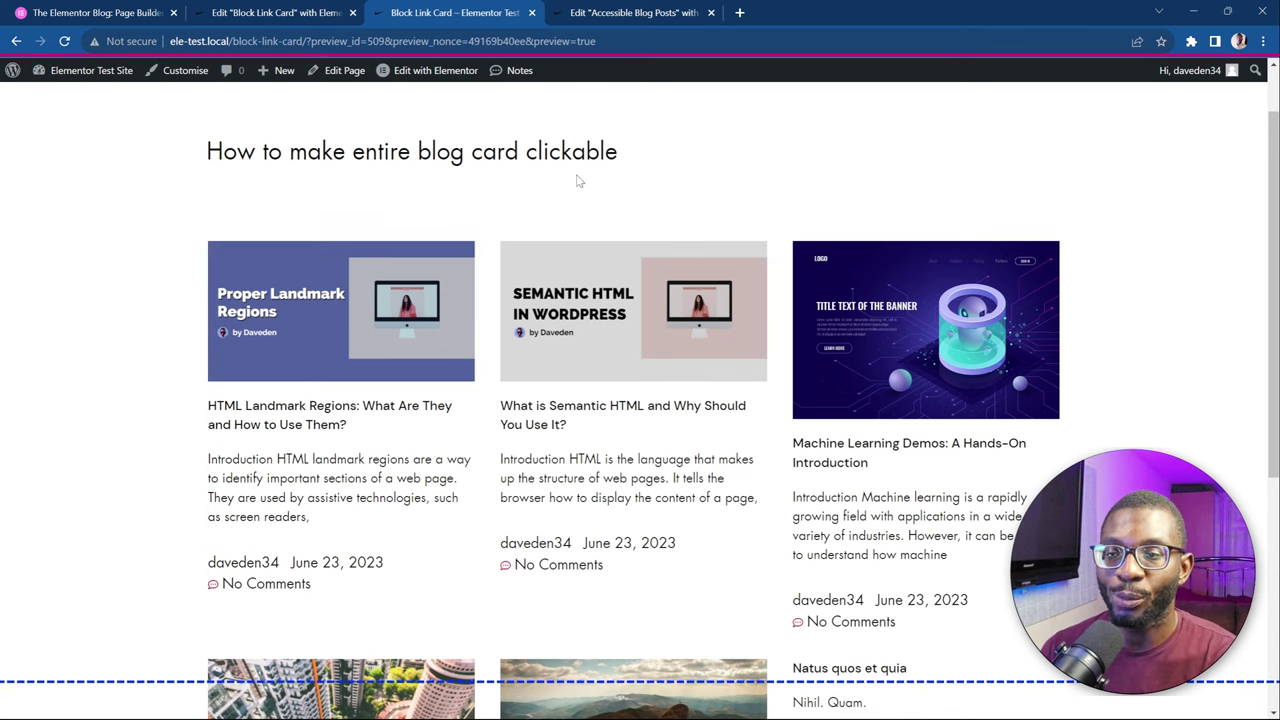
pyautogui.press('Tab')
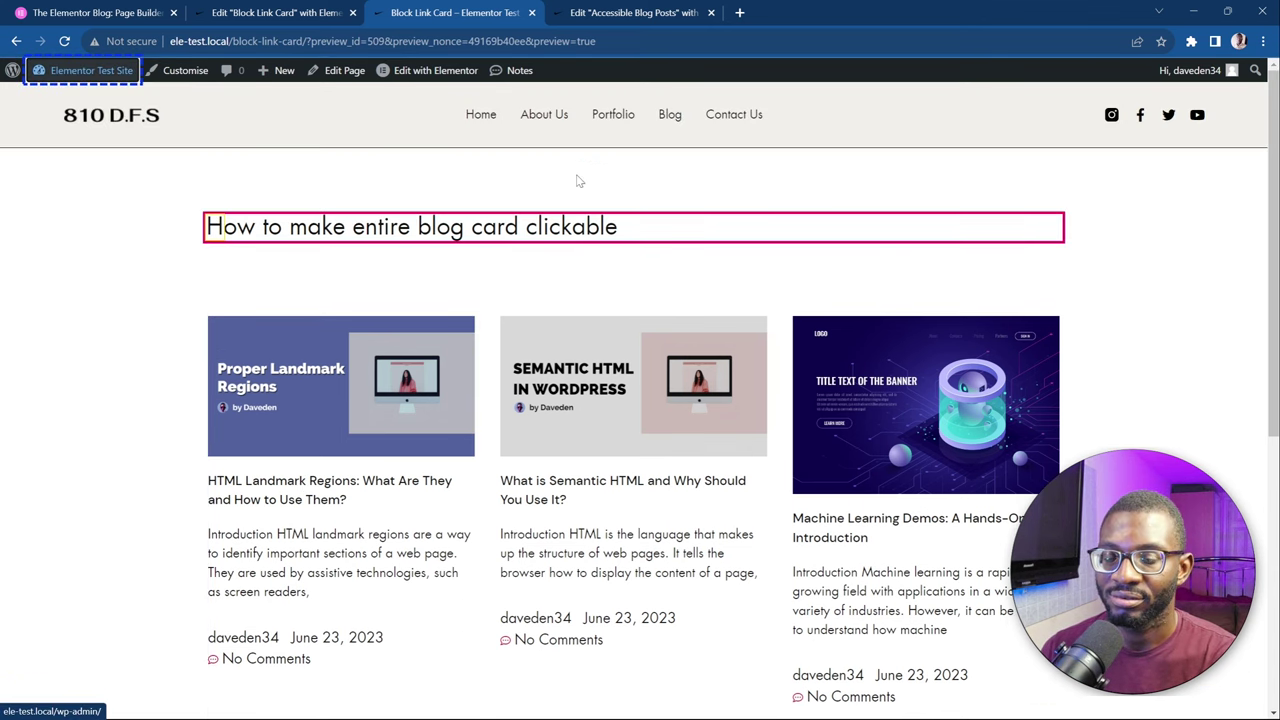
pyautogui.press('Tab')
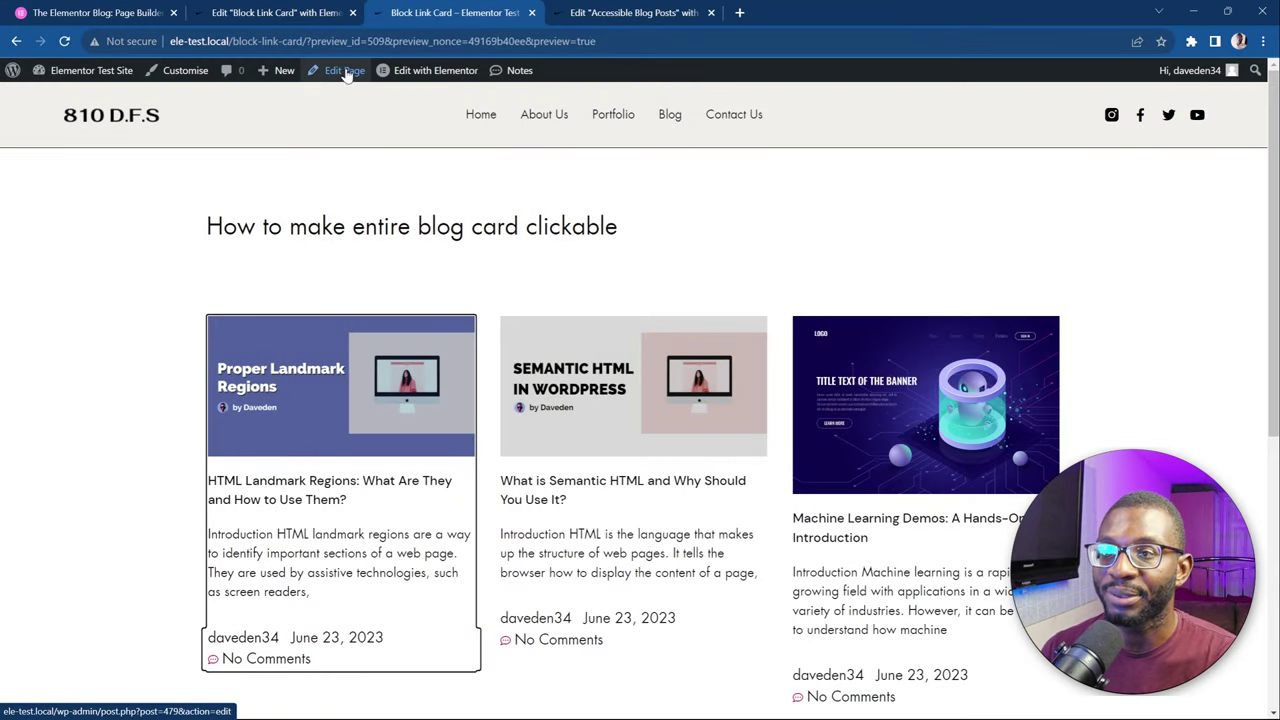
# In the template editor, turn on the link for the Post Info's Author item and update the template
pyautogui.click(286, 14)
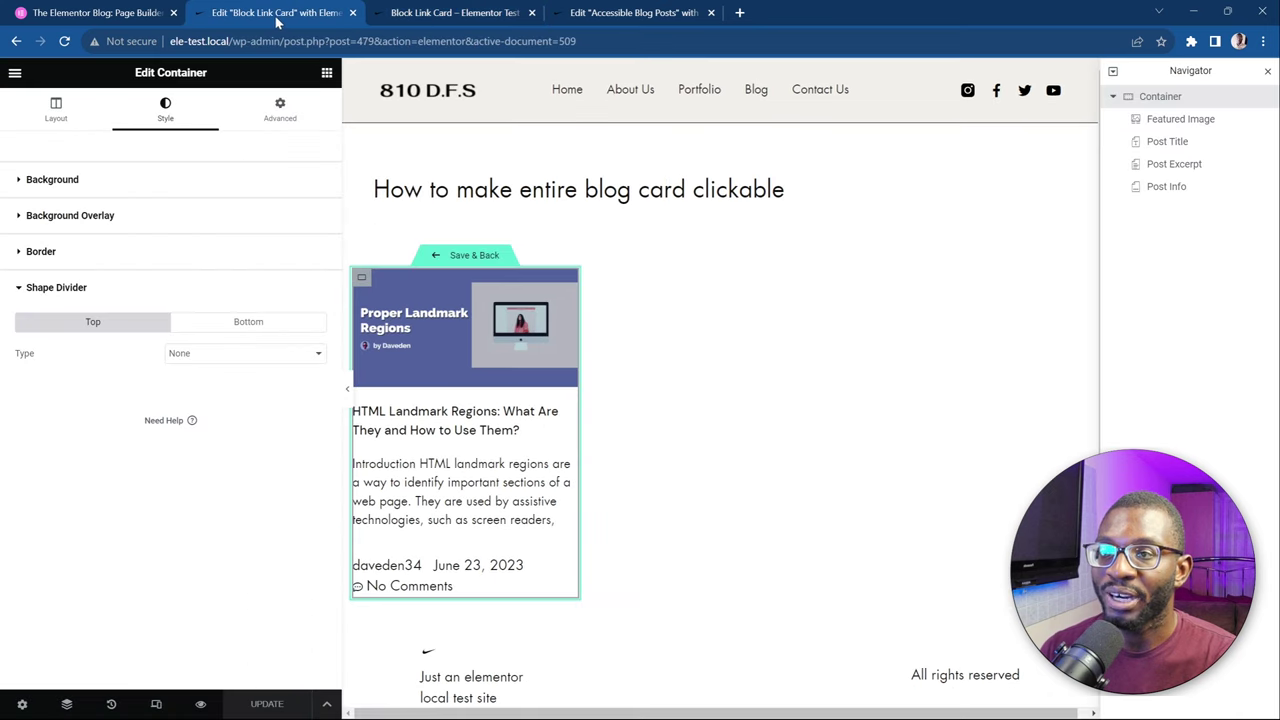
pyautogui.click(413, 572)
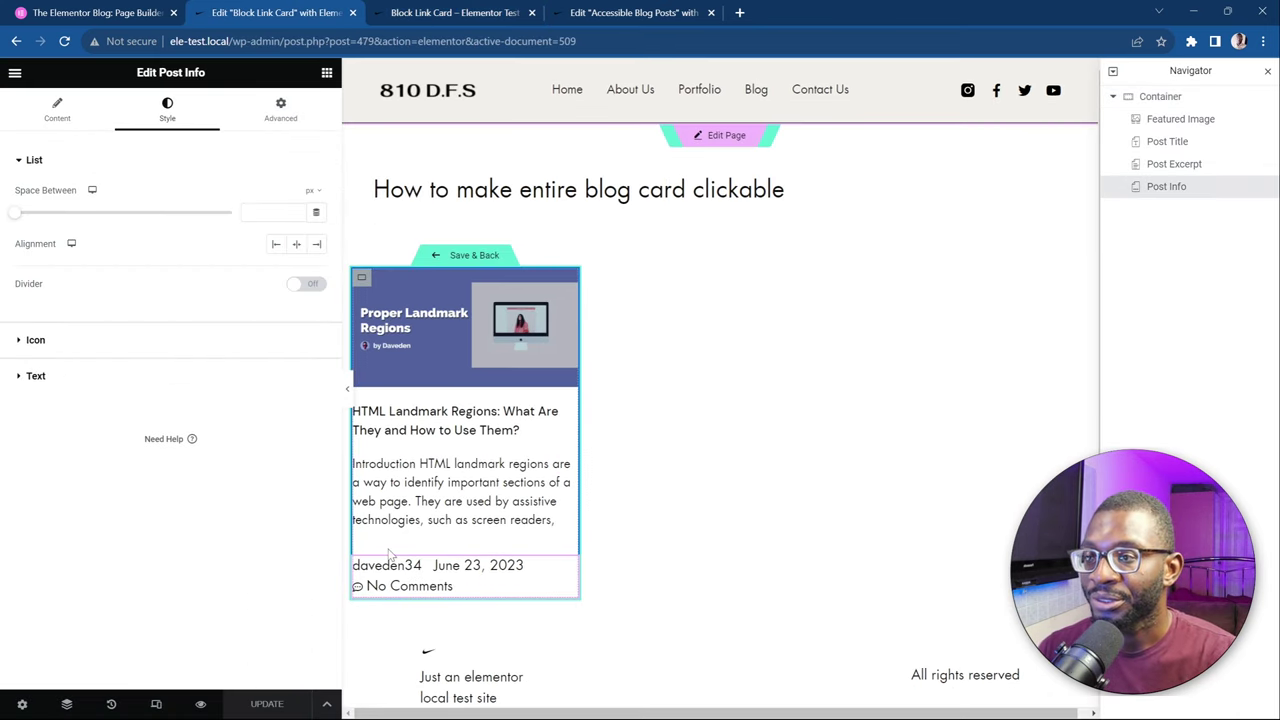
pyautogui.click(72, 121)
pyautogui.click(127, 254)
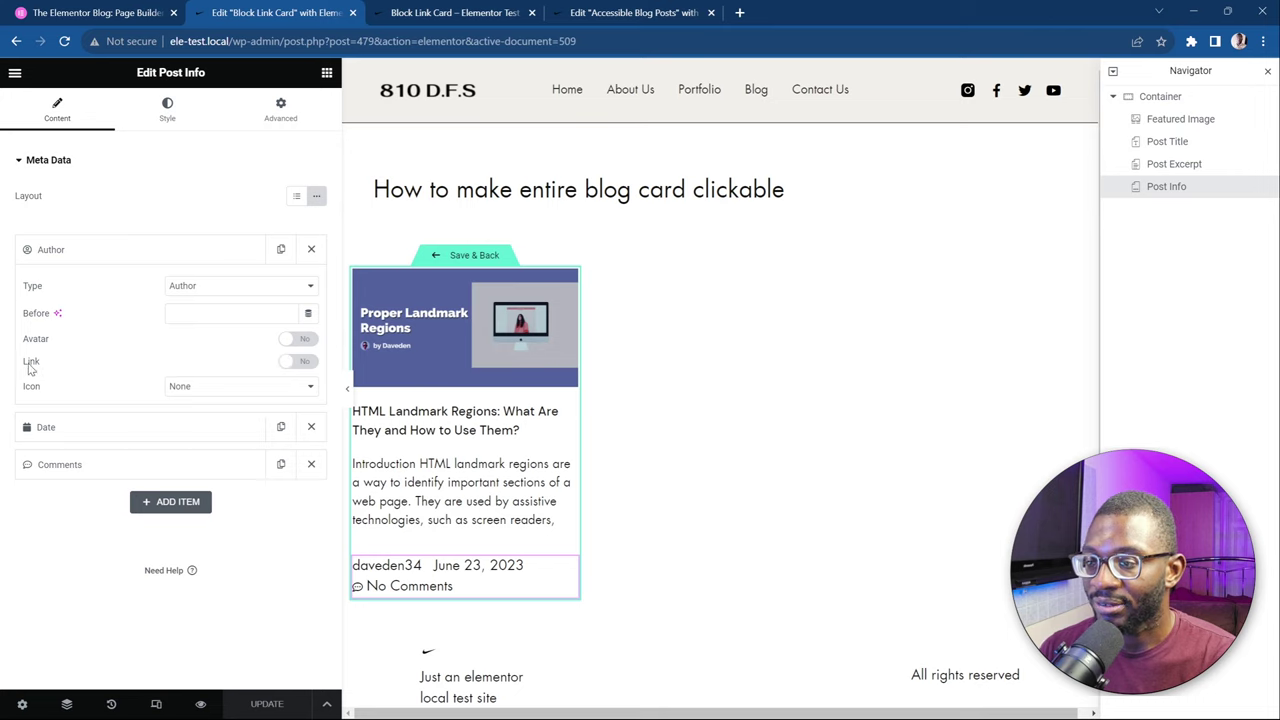
pyautogui.click(298, 361)
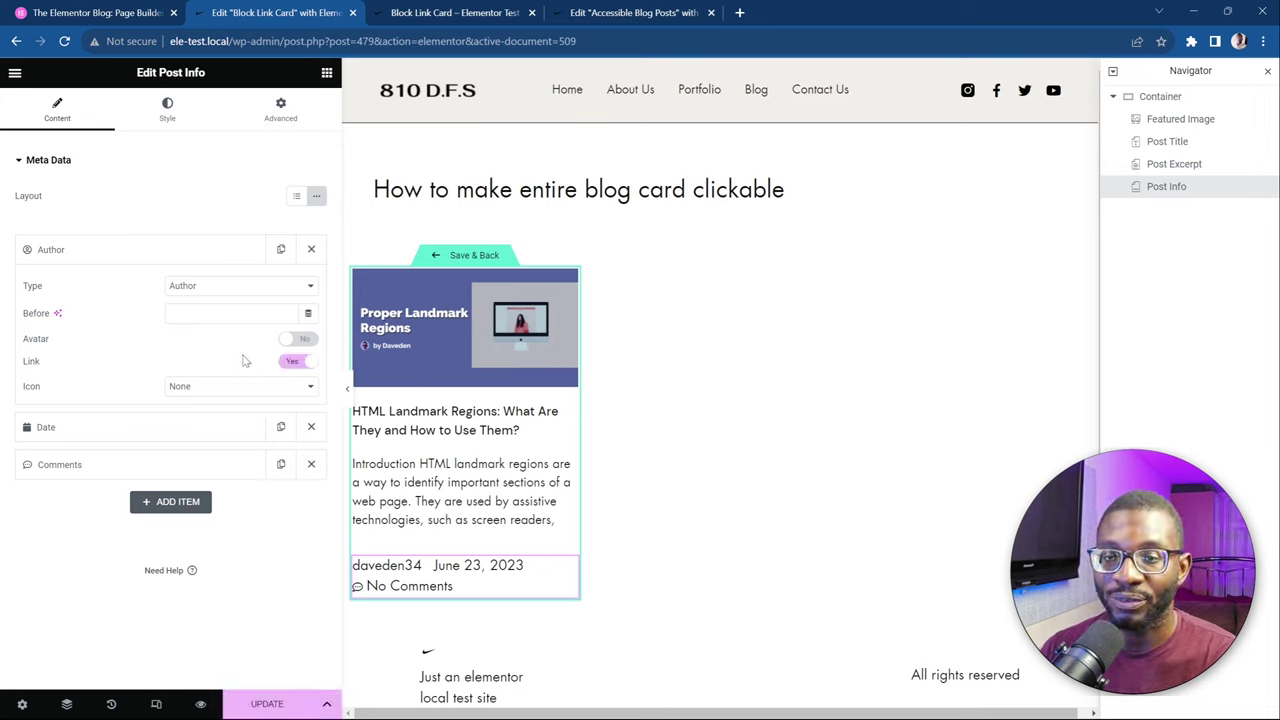
pyautogui.click(267, 705)
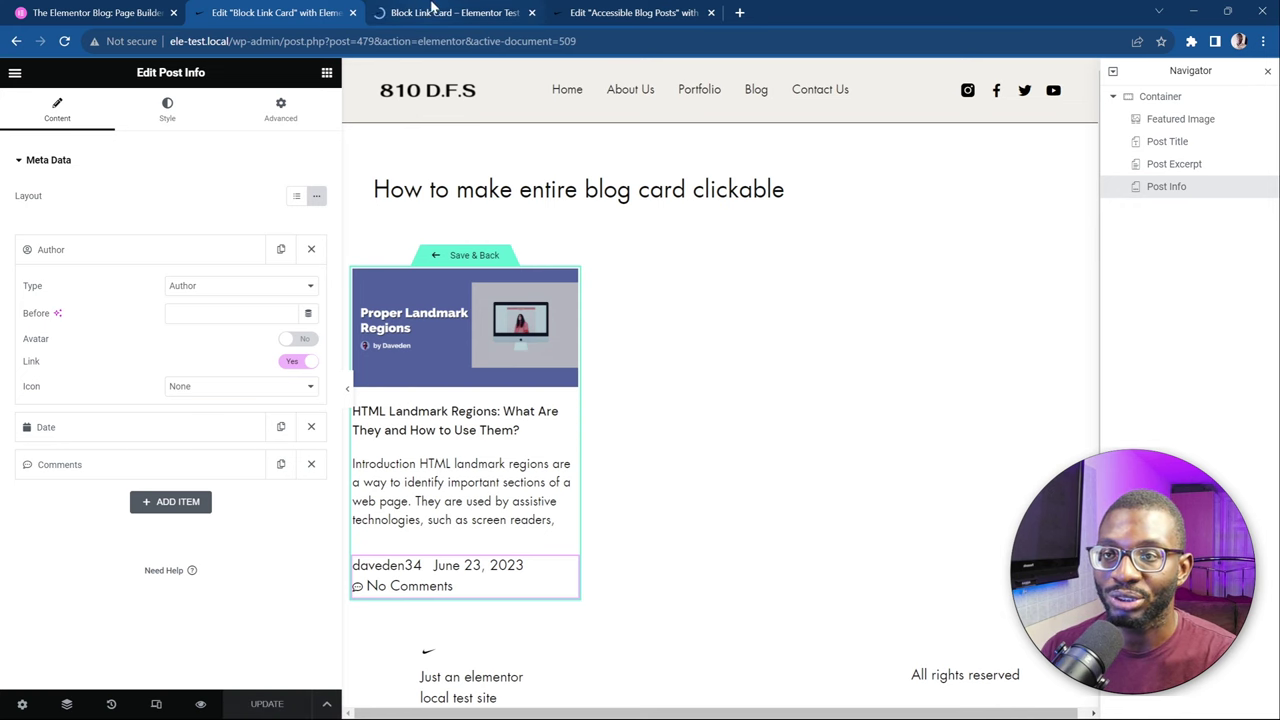
# Examine on the preview page how the linked author name affects the card layout
pyautogui.click(445, 12)
pyautogui.scroll(-3, 112, 204)
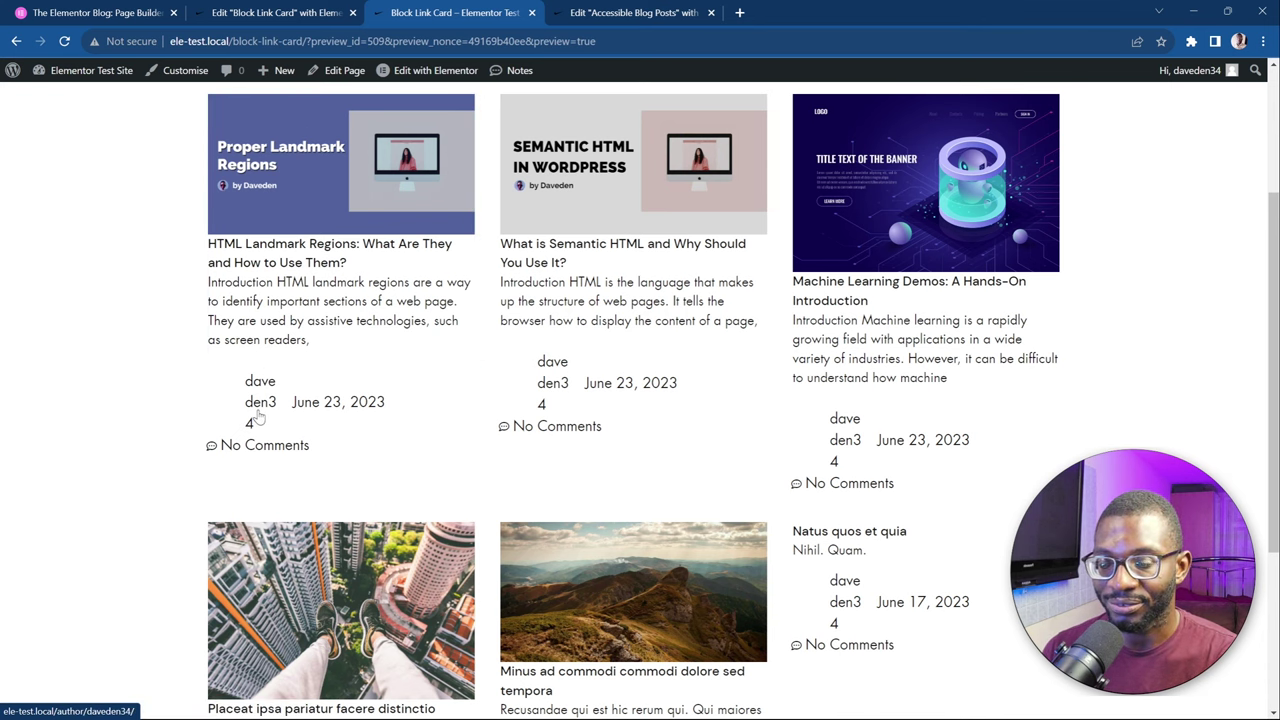
pyautogui.scroll(3, 276, 361)
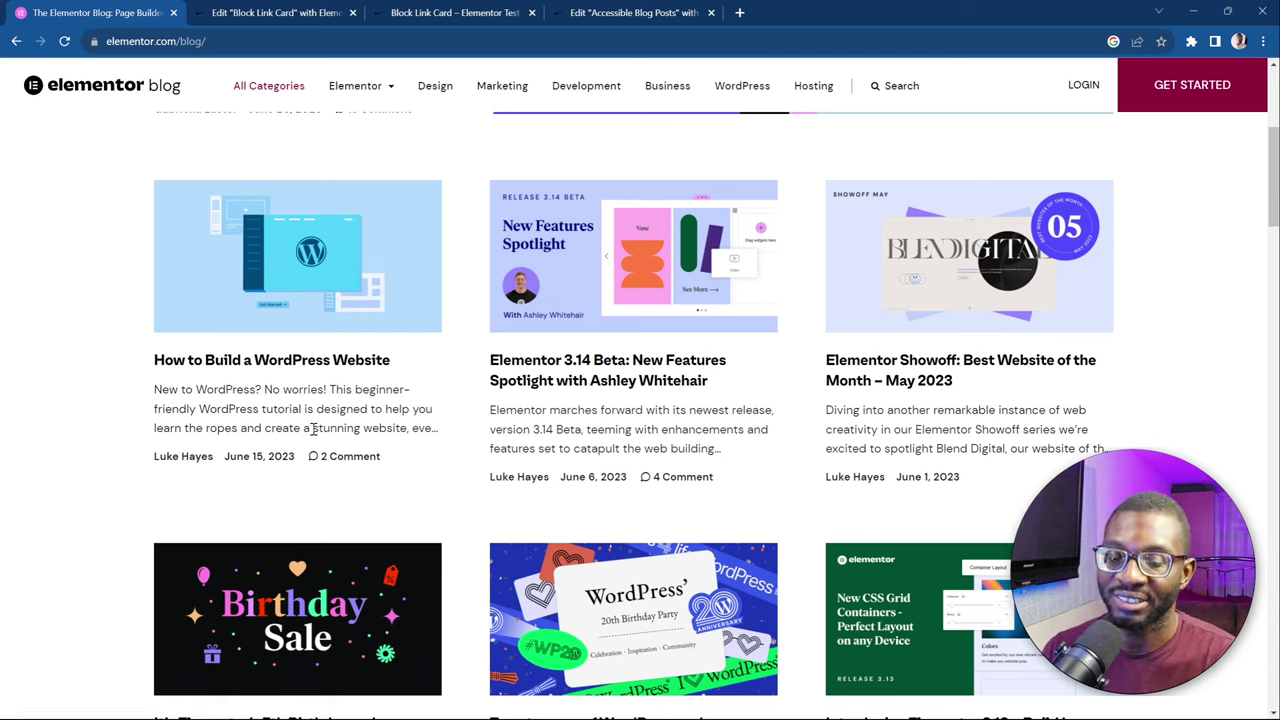
# Return to the template editor and review the wrapper container's Additional Options, including its HTML tag, nested-link note and link
pyautogui.click(260, 10)
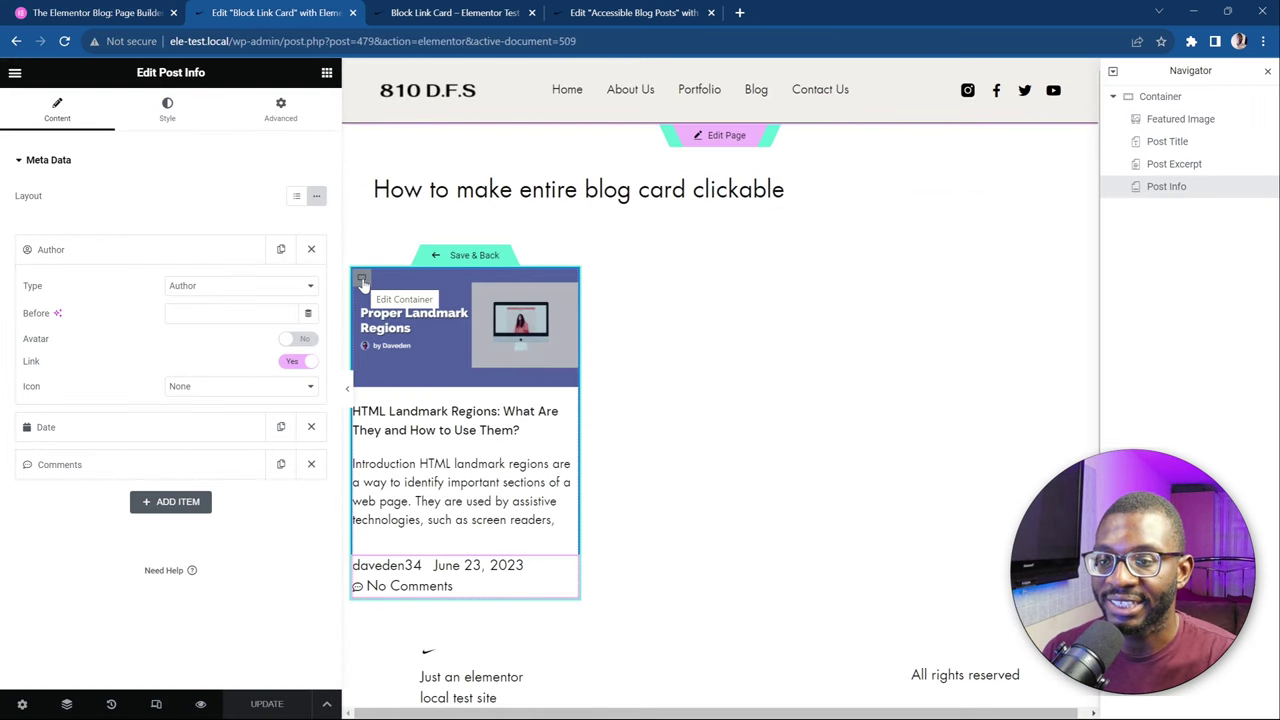
pyautogui.click(366, 282)
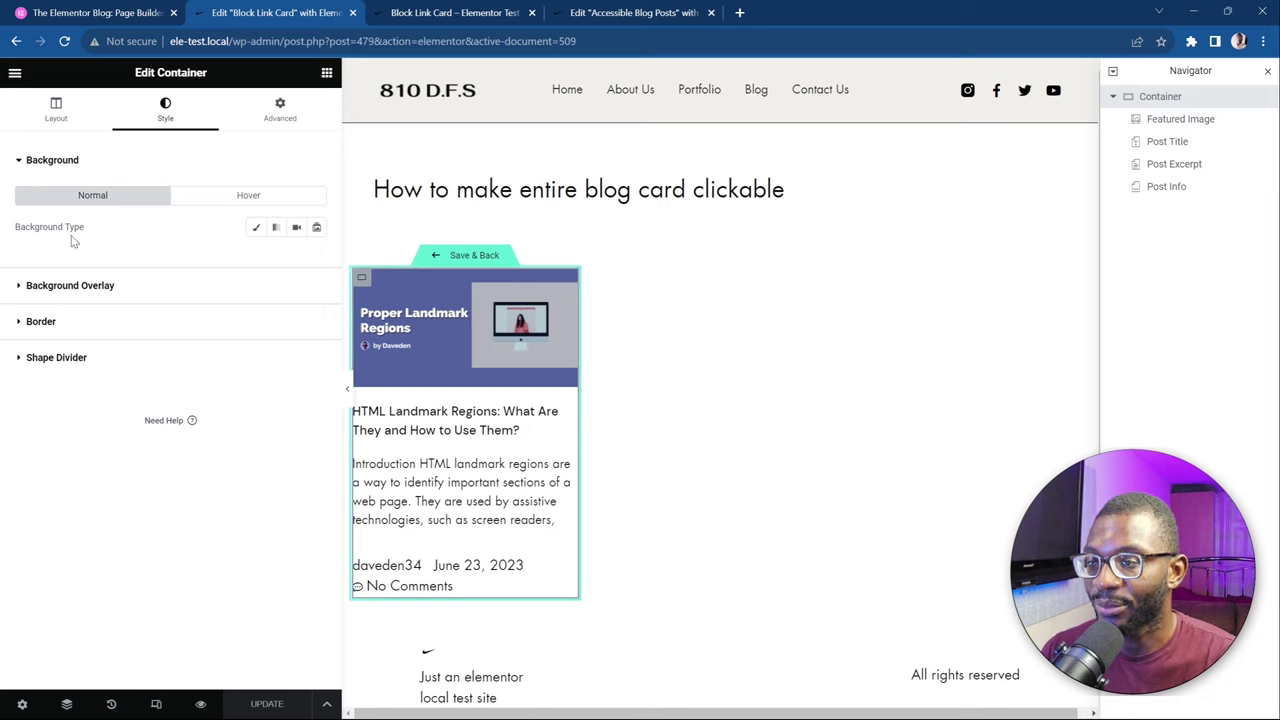
pyautogui.click(56, 110)
pyautogui.scroll(-2, 127, 418)
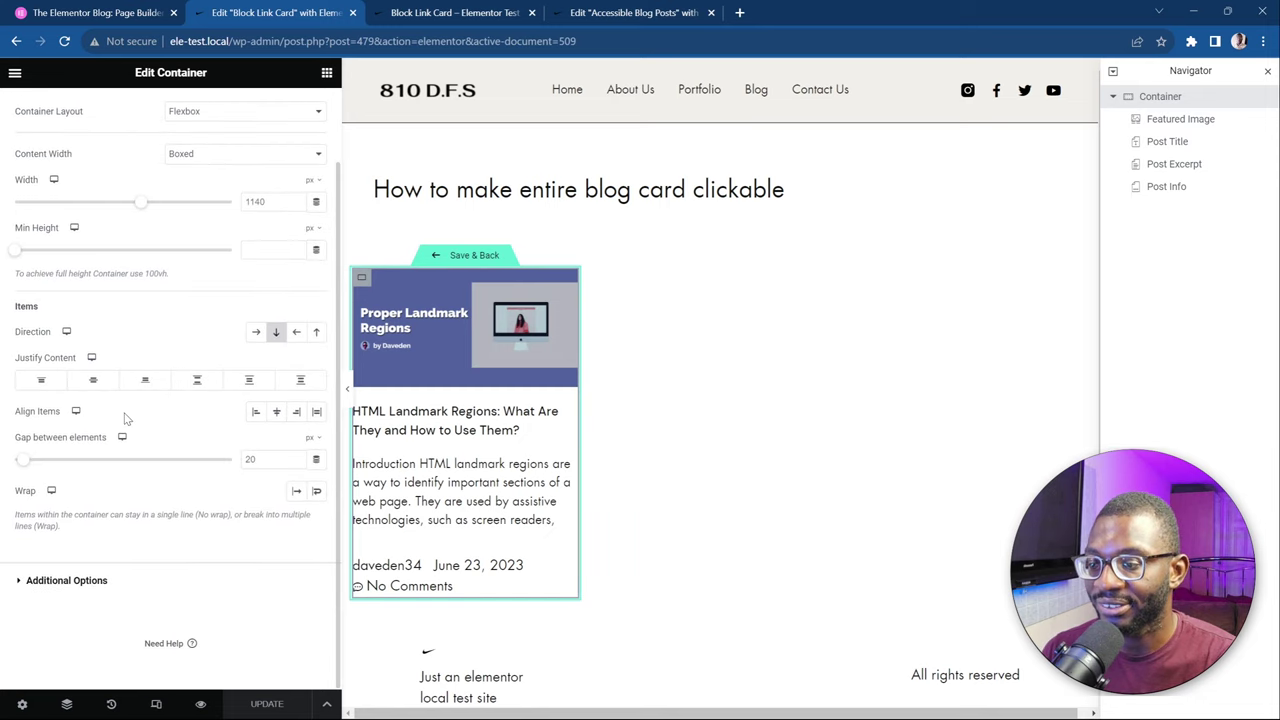
pyautogui.click(66, 580)
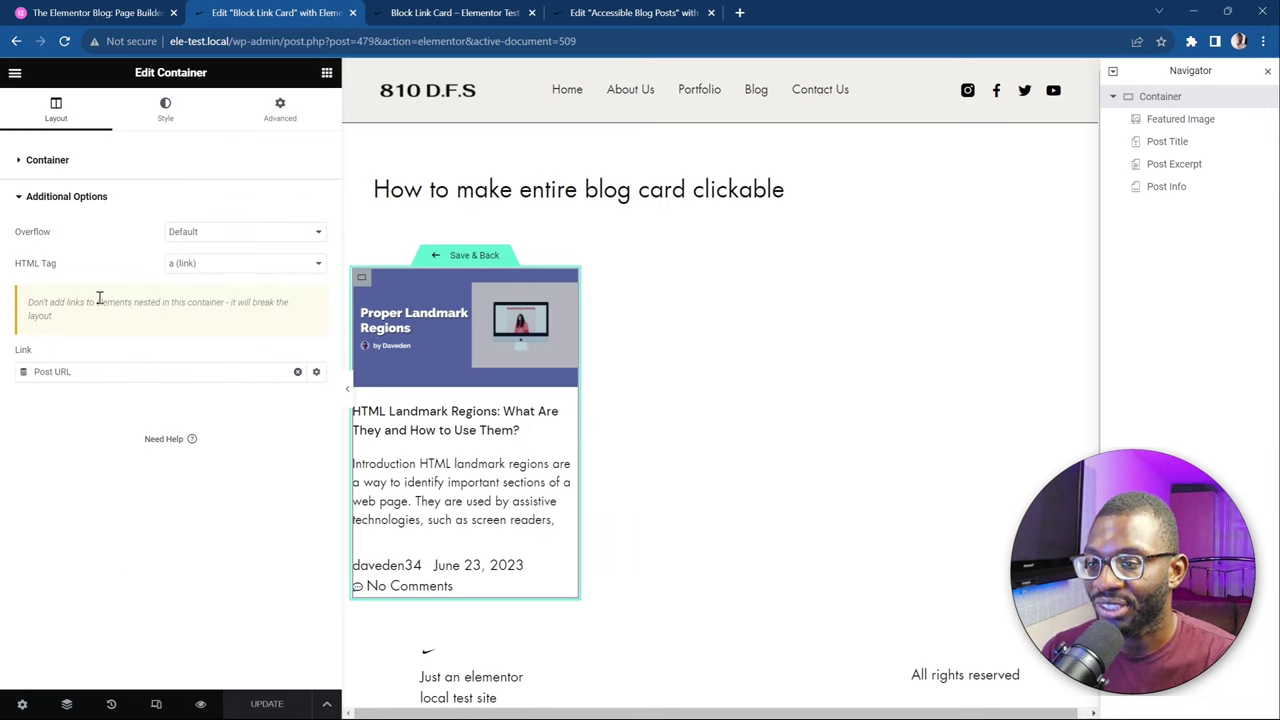
# Change the wrapper container's HTML tag to article and update the template
pyautogui.click(202, 265)
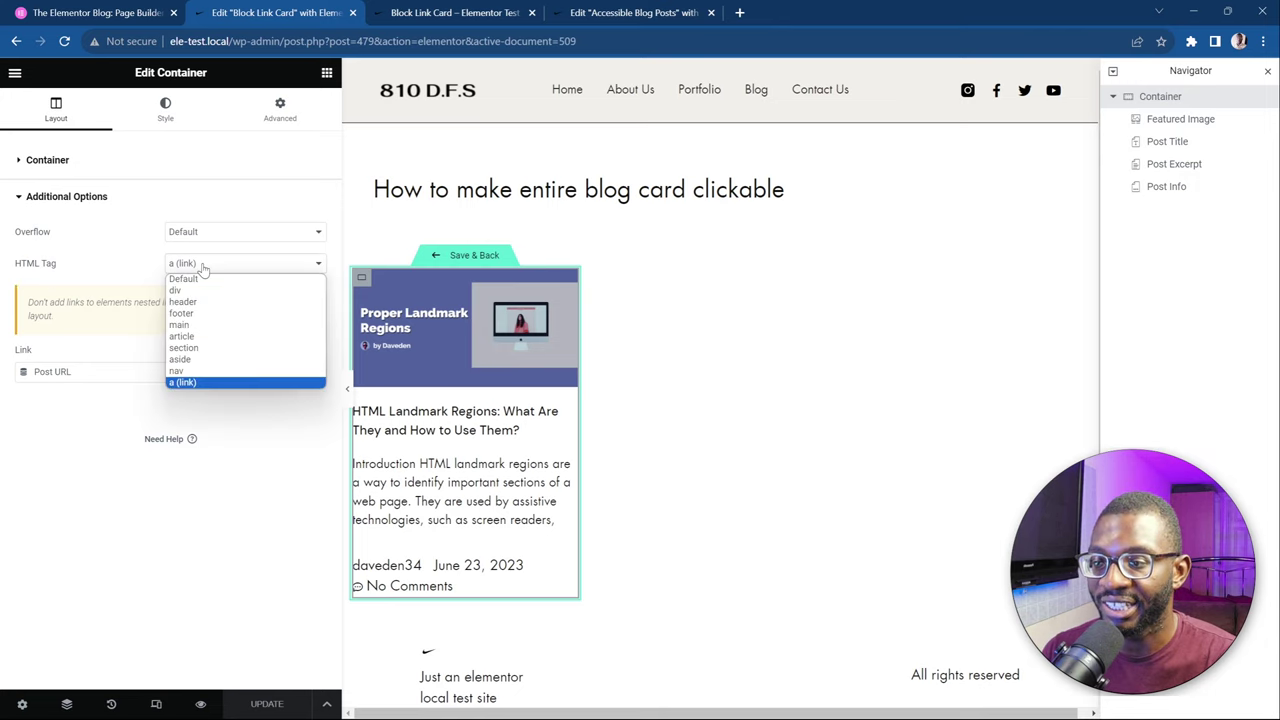
pyautogui.click(200, 336)
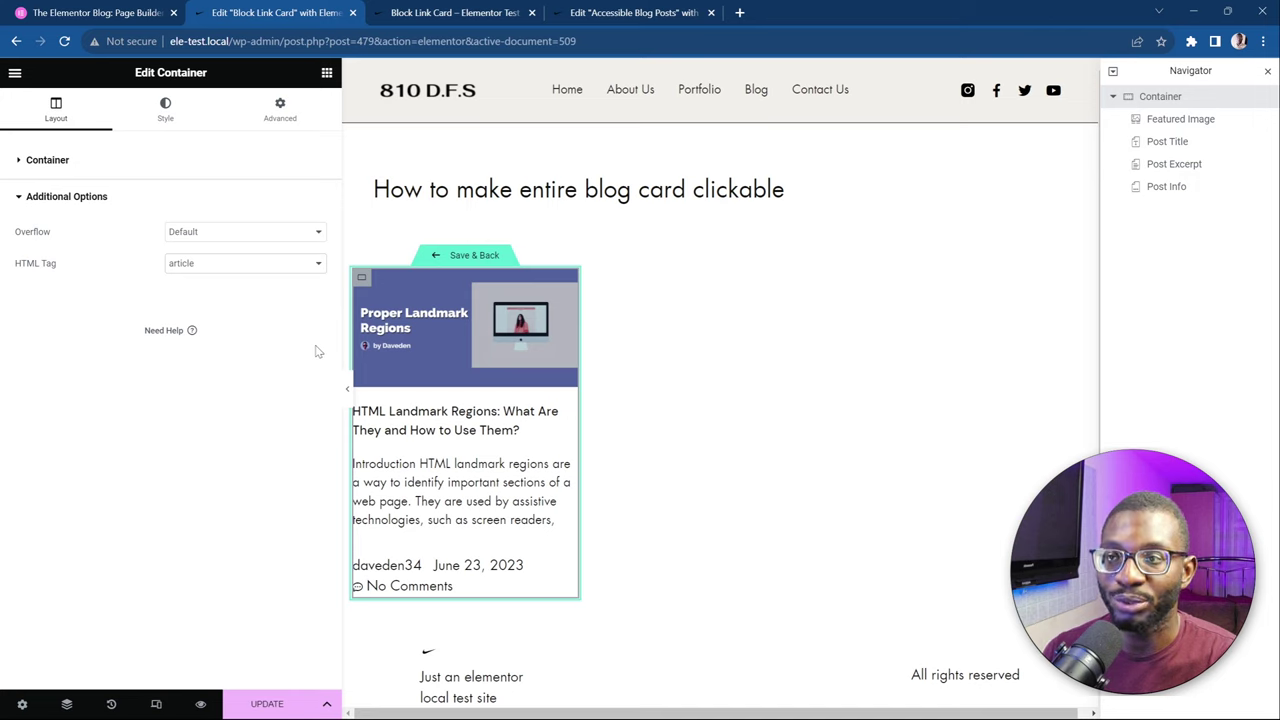
pyautogui.click(283, 706)
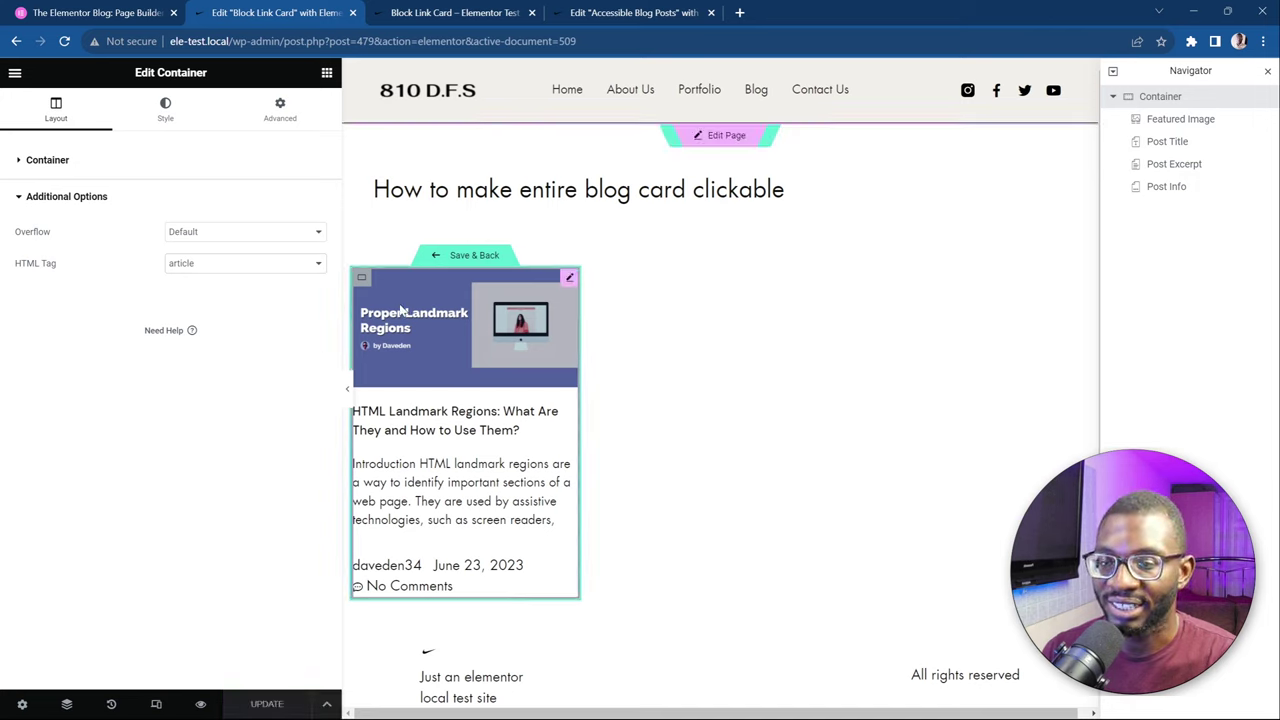
# Set the Featured Image's link type to Custom URL
pyautogui.click(481, 316)
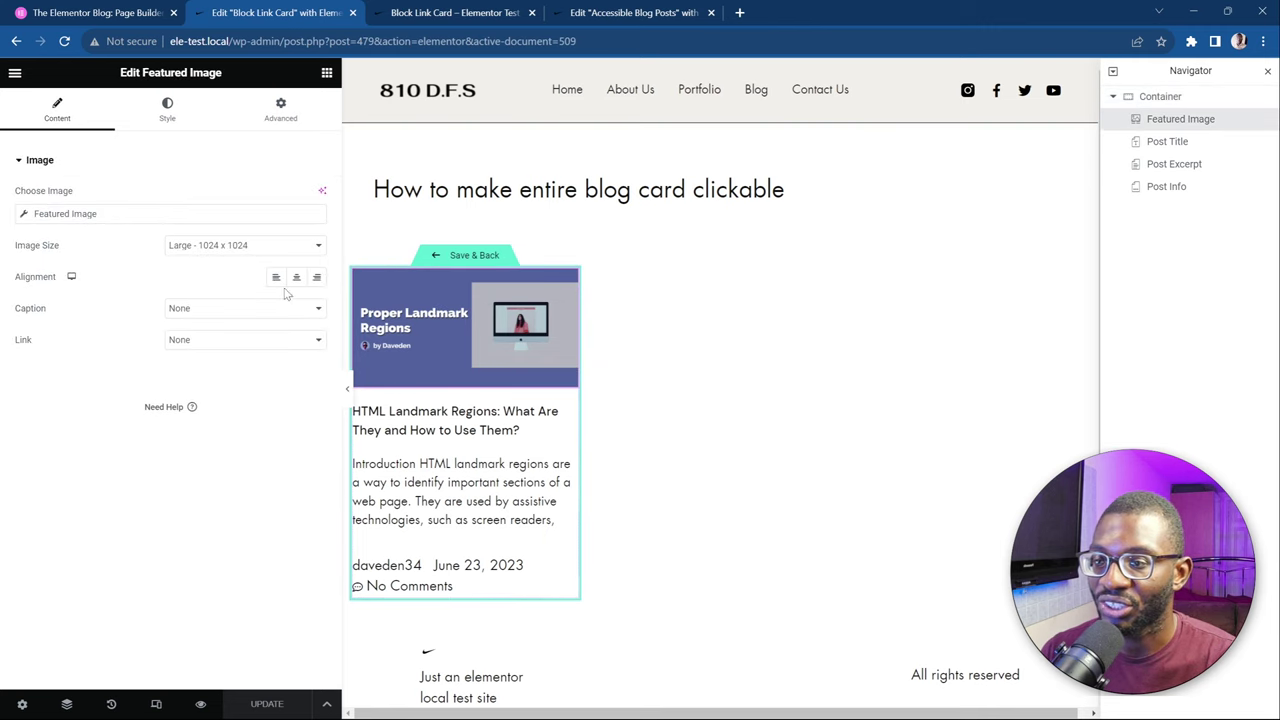
pyautogui.click(247, 341)
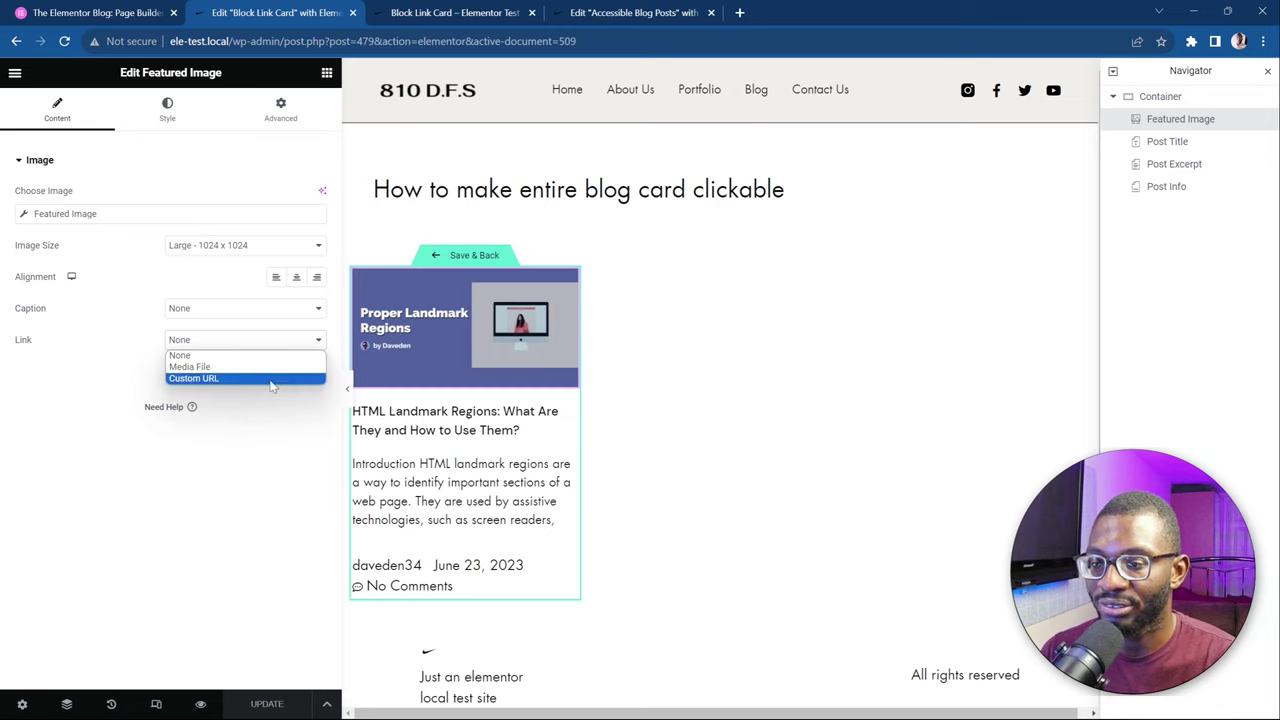
pyautogui.click(272, 379)
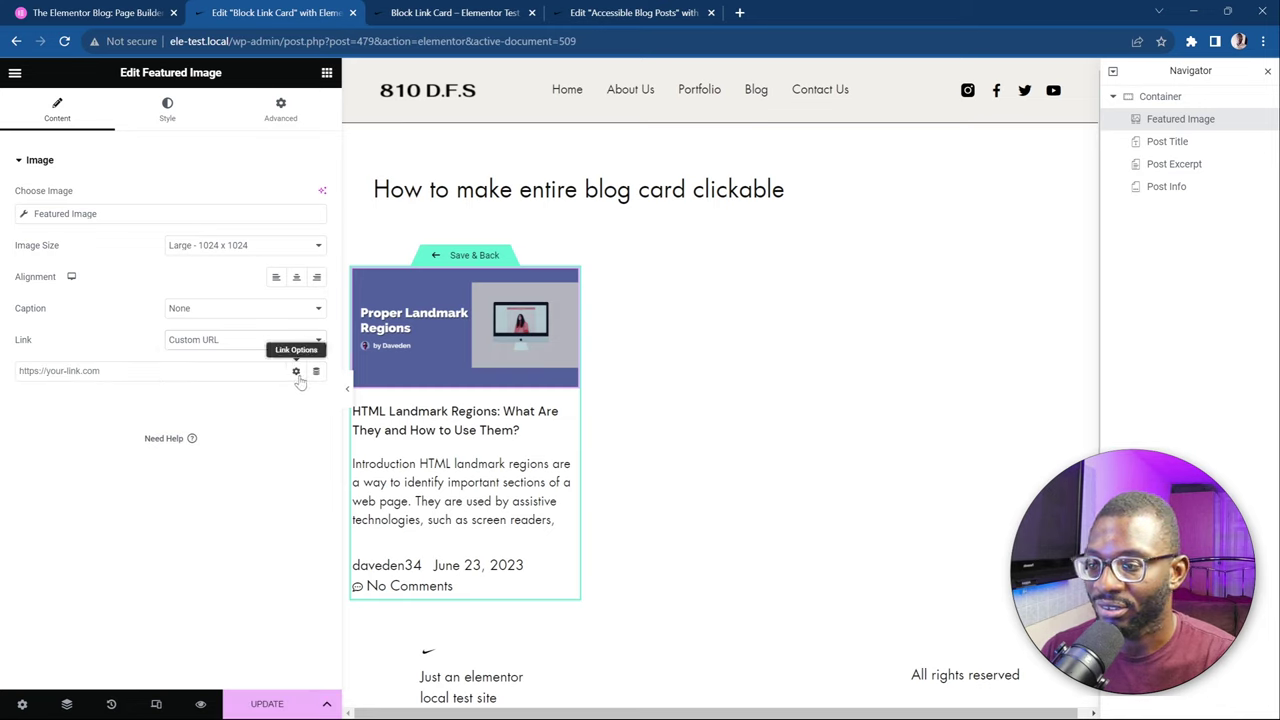
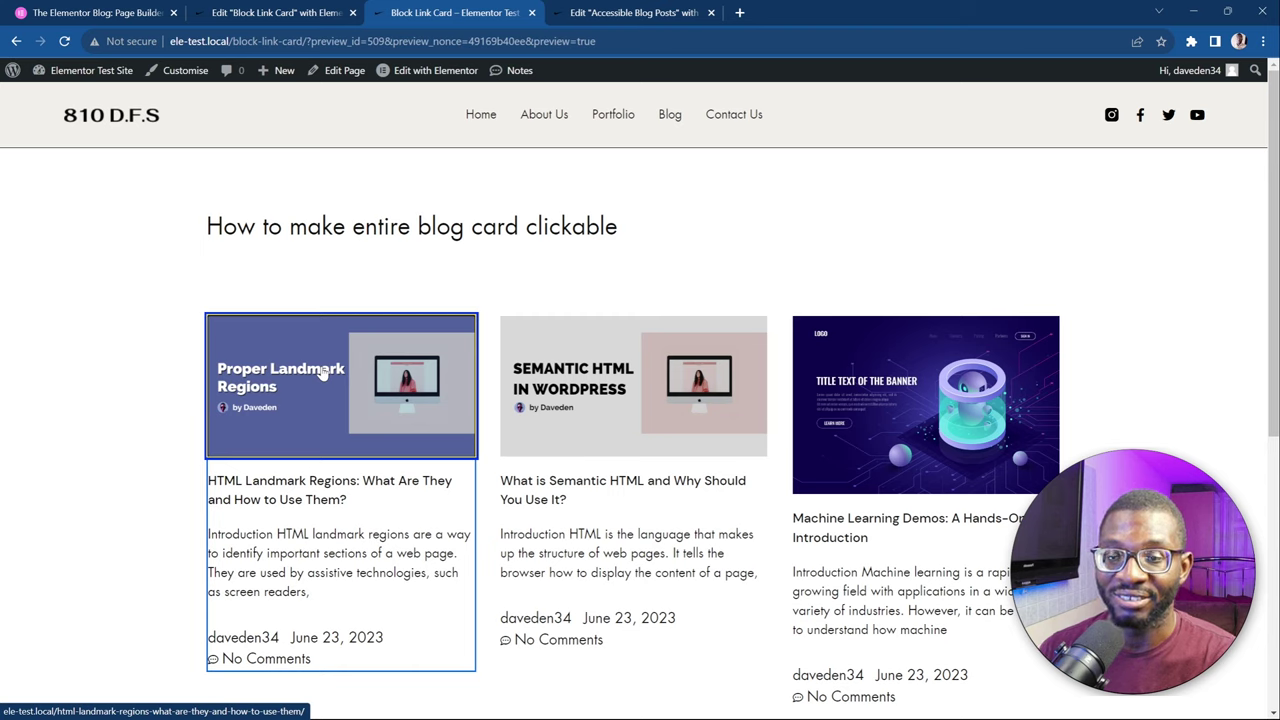
# Move keyboard focus through the first card's image and title links on the preview page to examine the separate link stops
pyautogui.press('Tab')
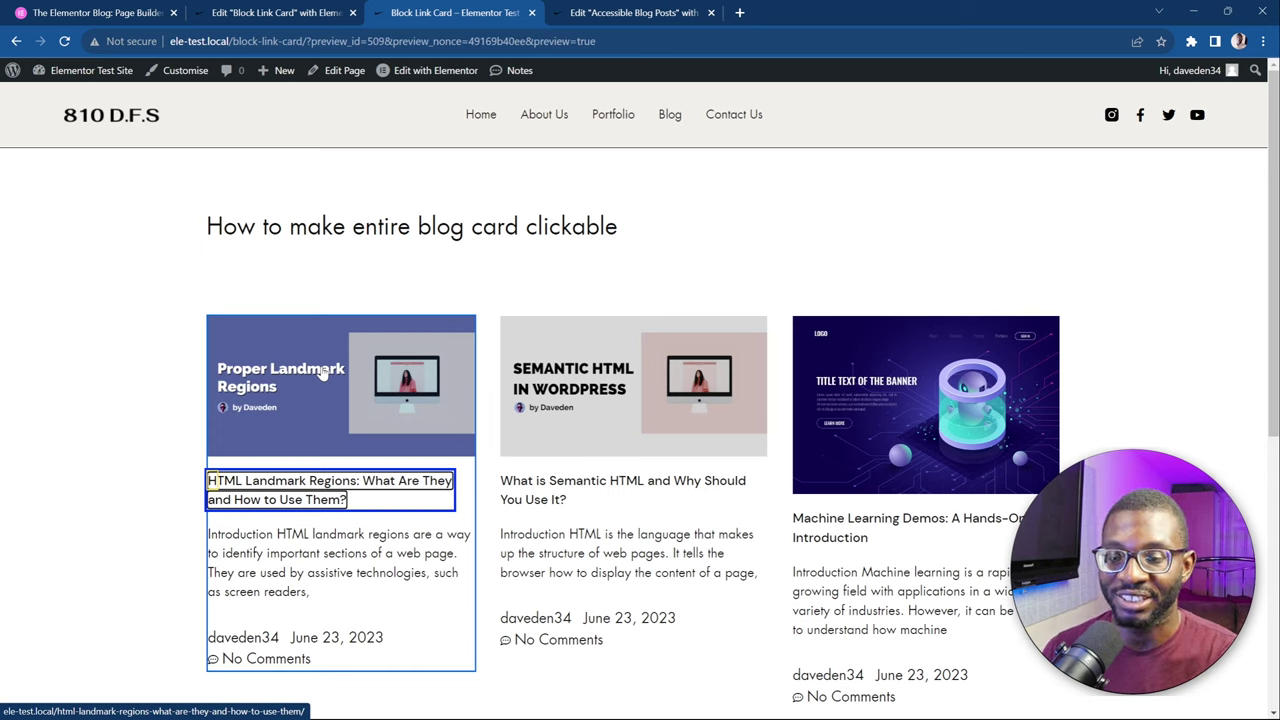
pyautogui.press('Tab')
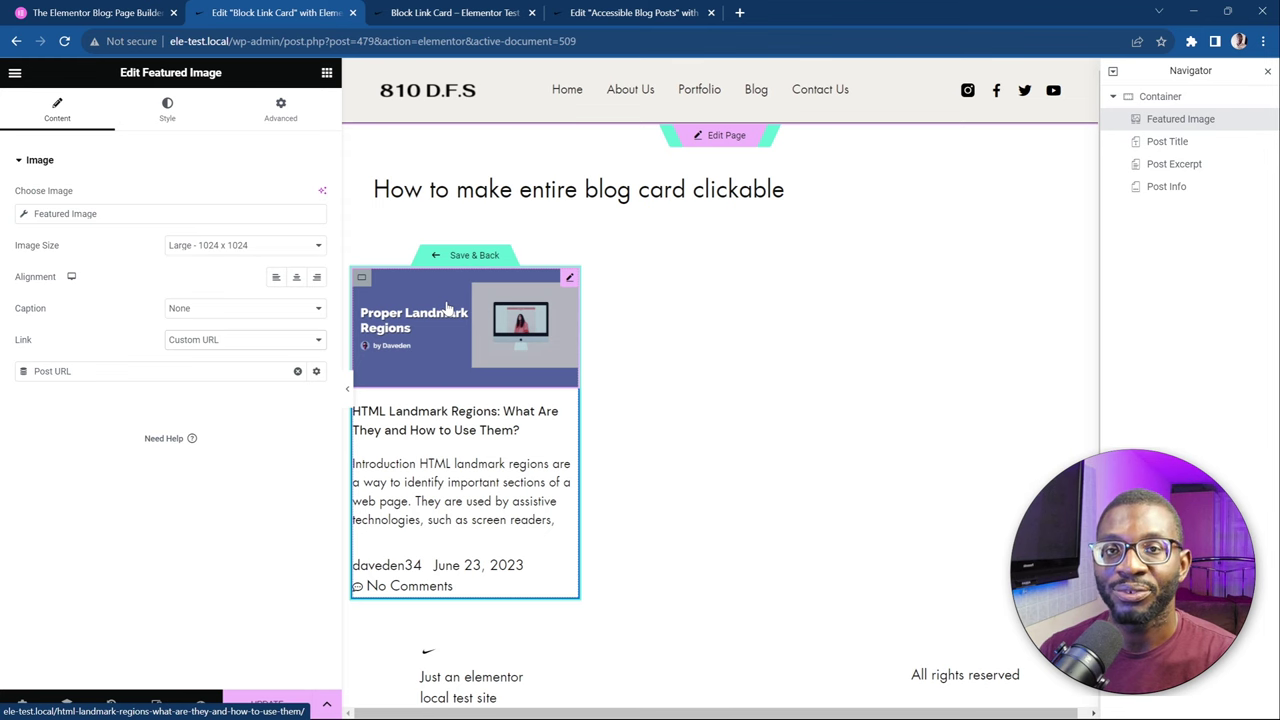
# In the template editor, remove the links from the Featured Image, Post Title and Post Info's Author item, and update the template
pyautogui.click(284, 340)
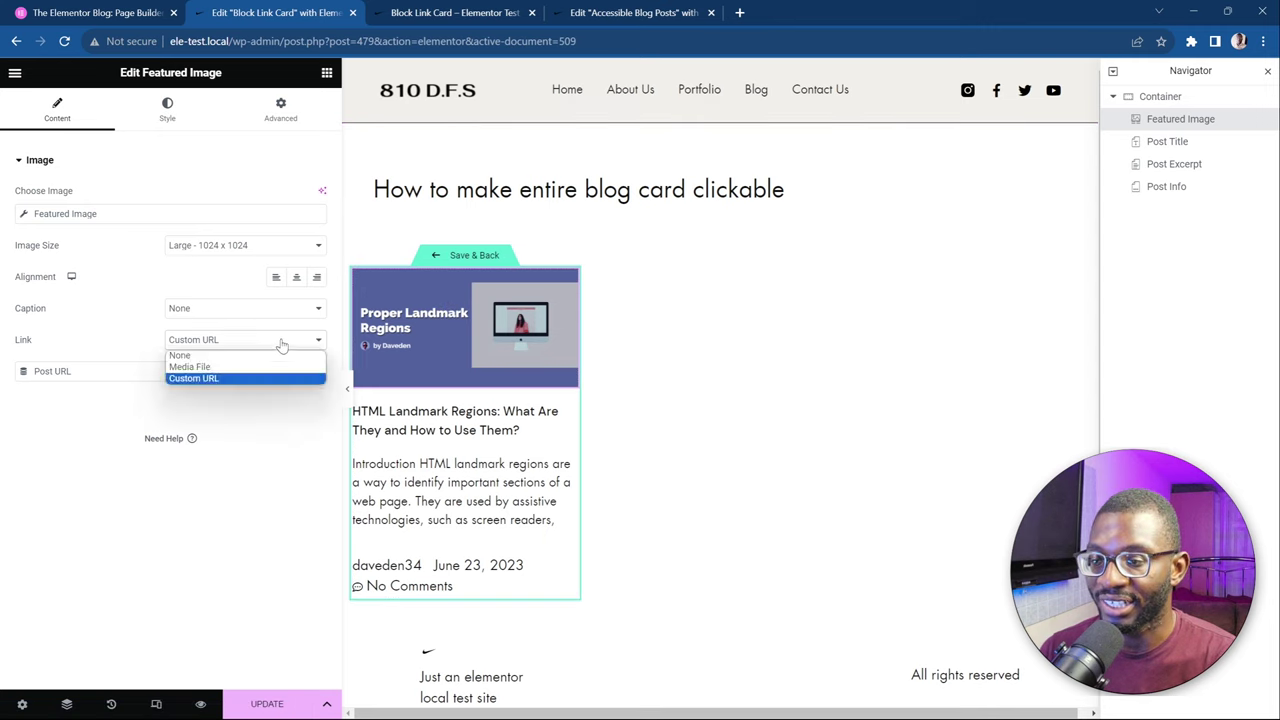
pyautogui.click(285, 357)
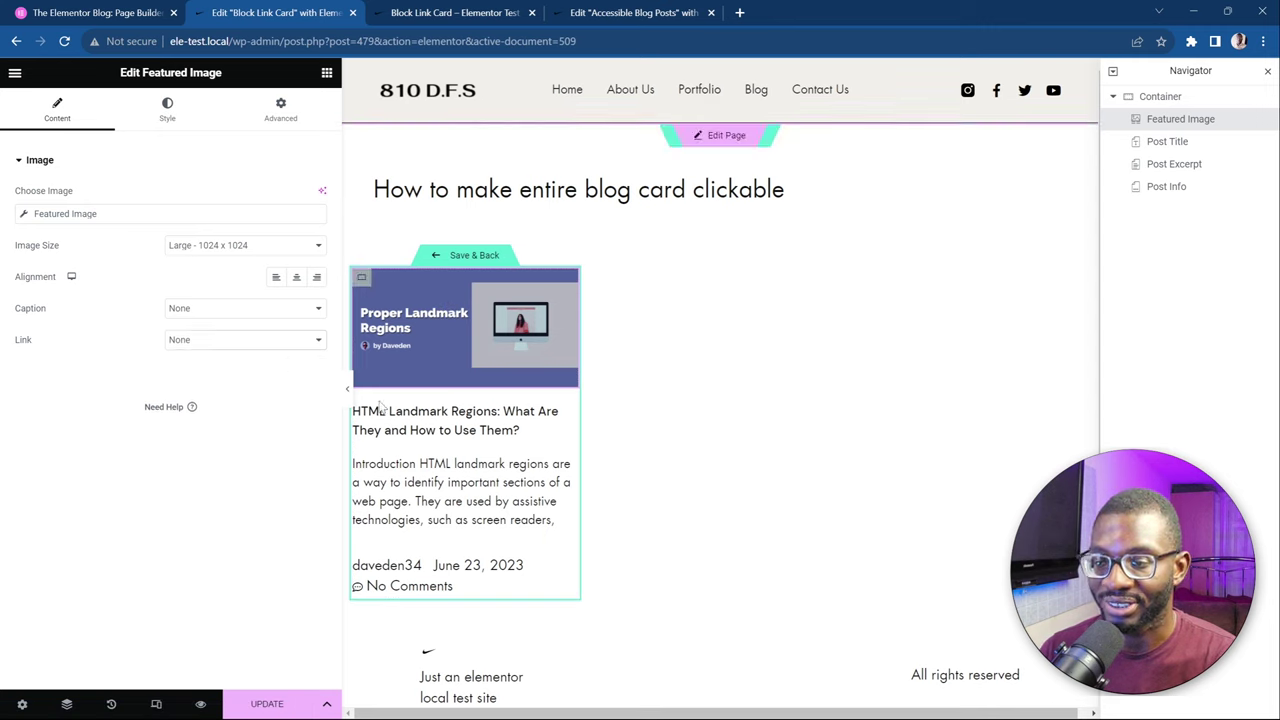
pyautogui.click(442, 430)
pyautogui.click(316, 272)
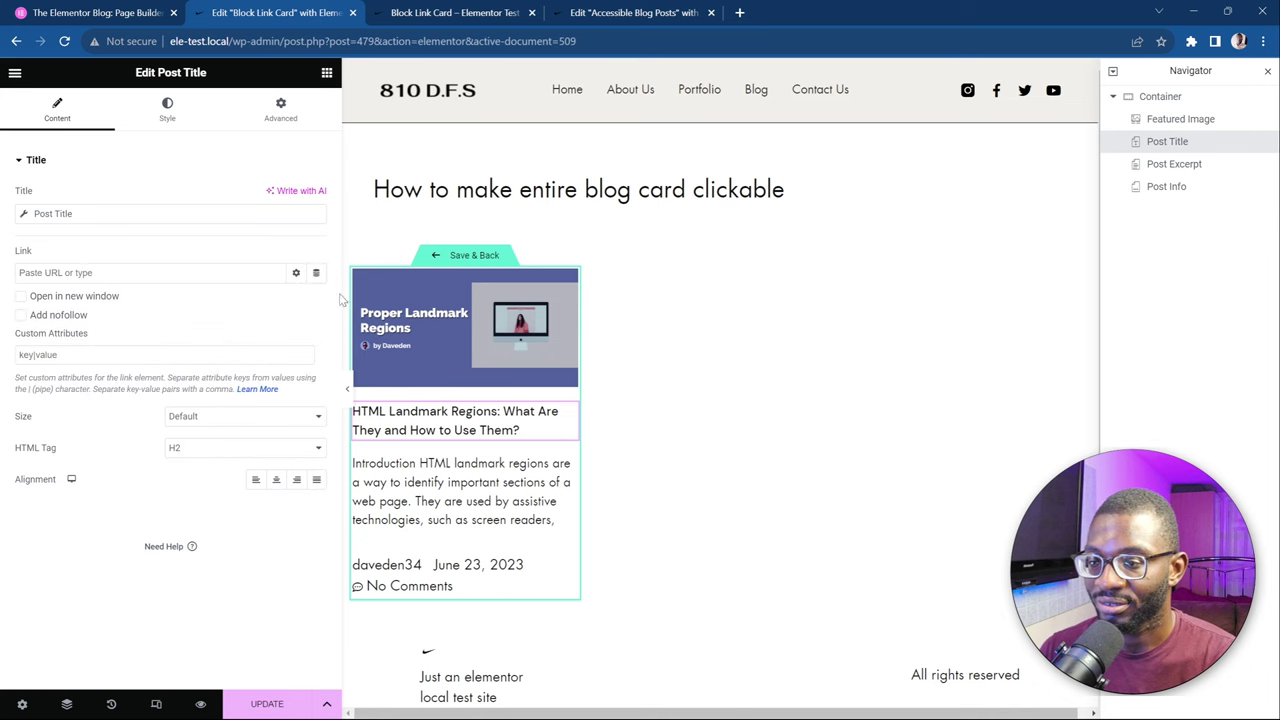
pyautogui.click(410, 567)
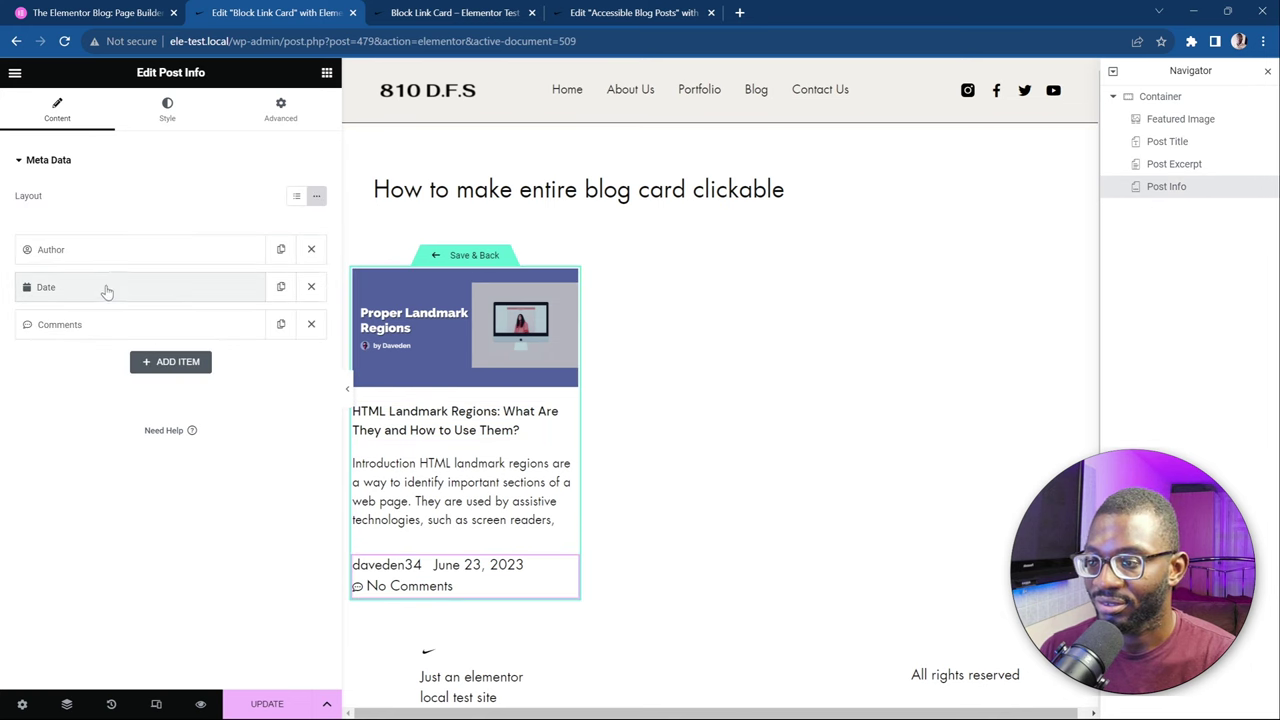
pyautogui.click(107, 250)
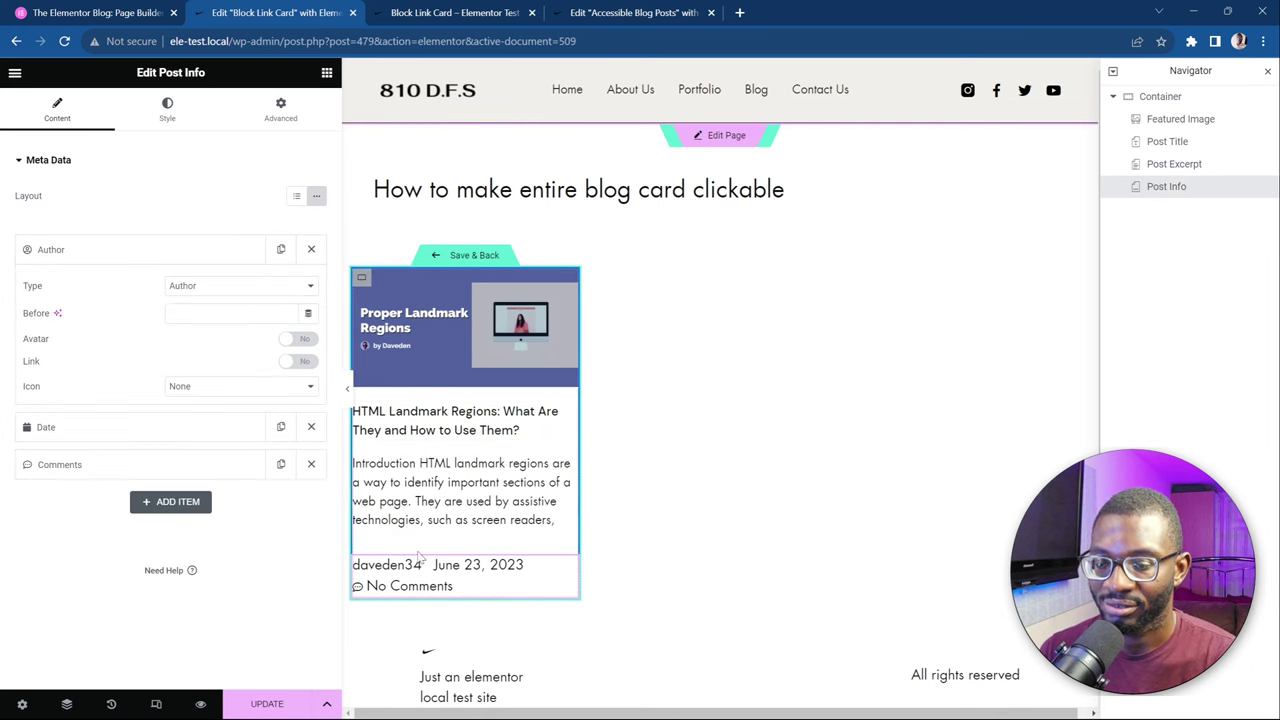
# Link the Post Title to the dynamic Post URL
pyautogui.click(470, 431)
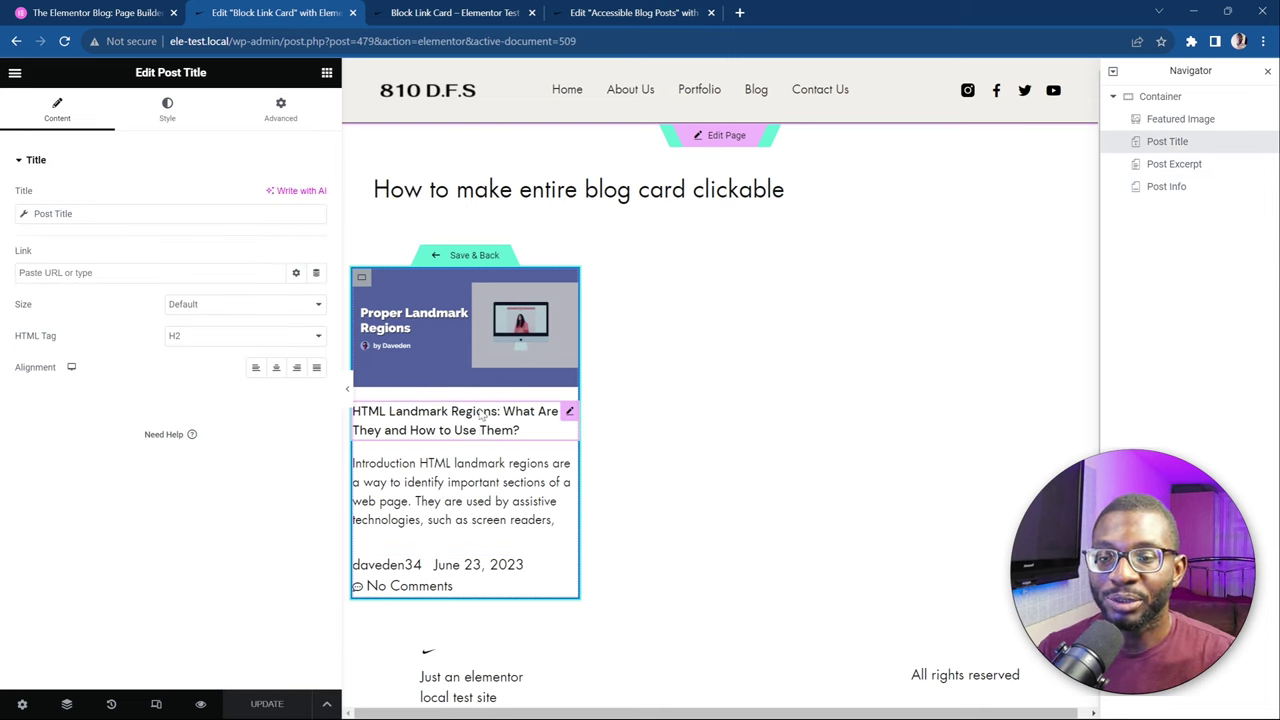
pyautogui.click(315, 273)
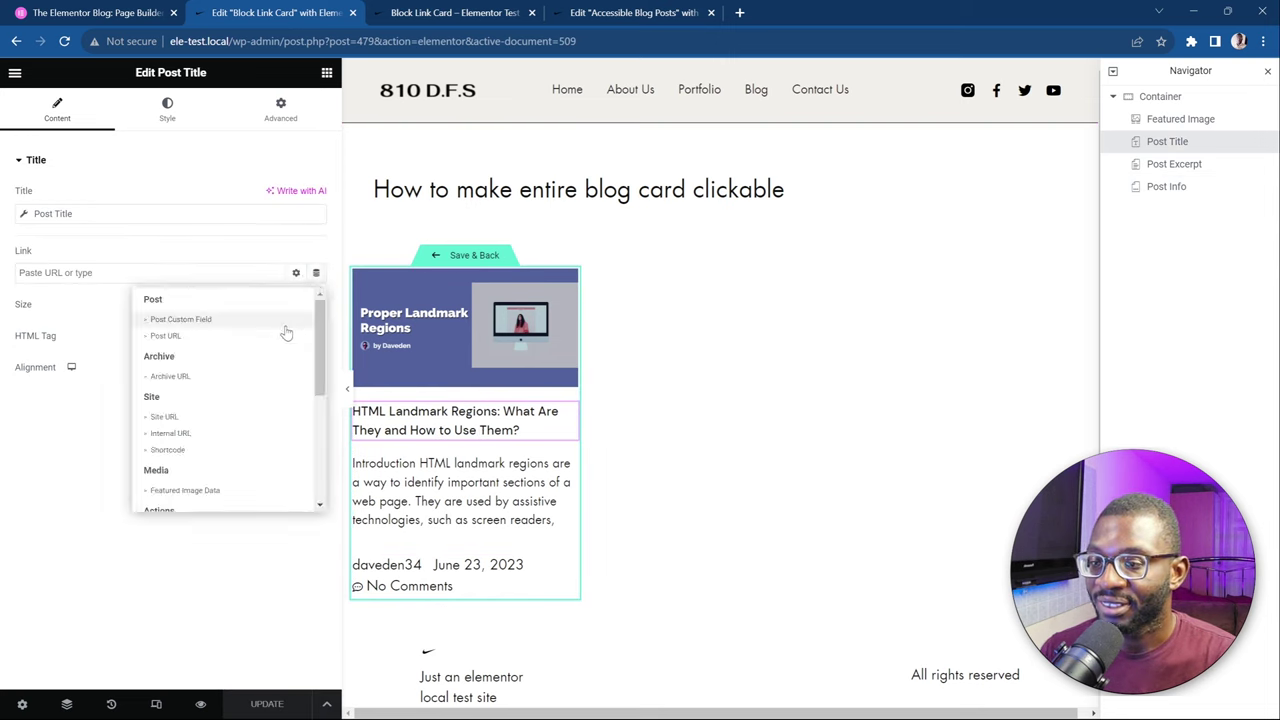
pyautogui.click(274, 333)
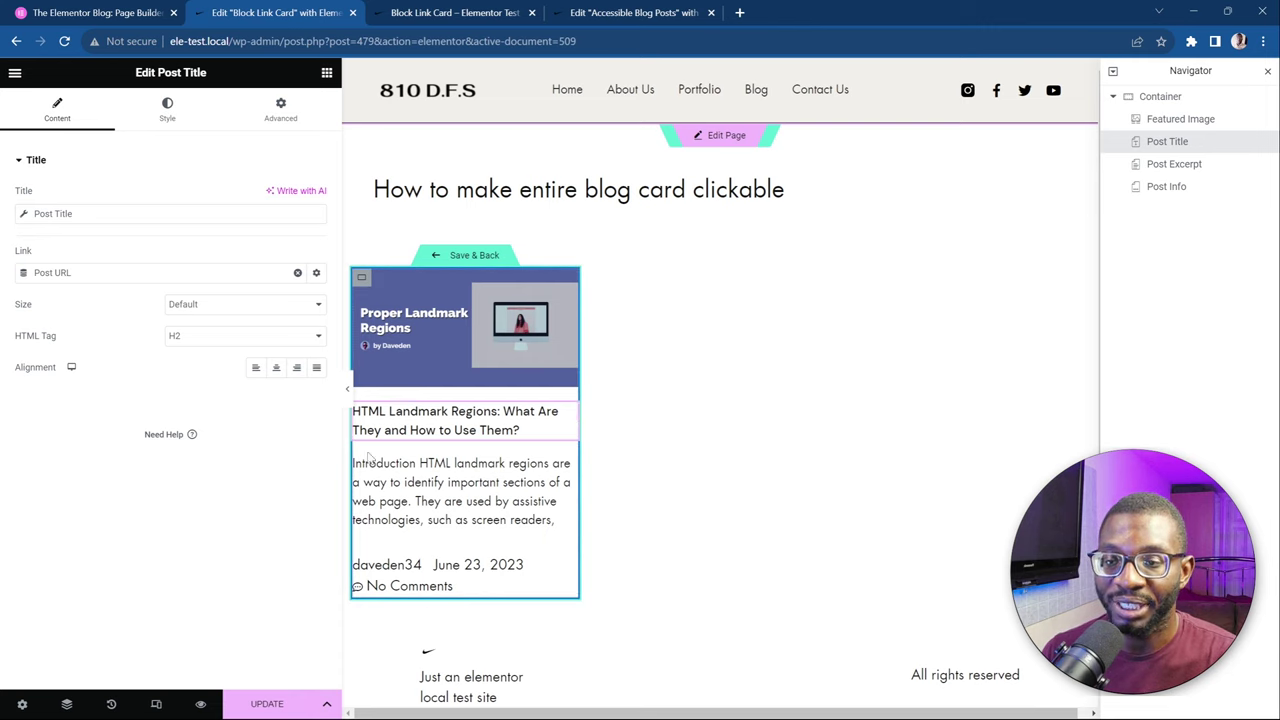
# Paste the .dd-link-card and .dd-main-link rules into the Post Title's custom CSS
pyautogui.click(300, 117)
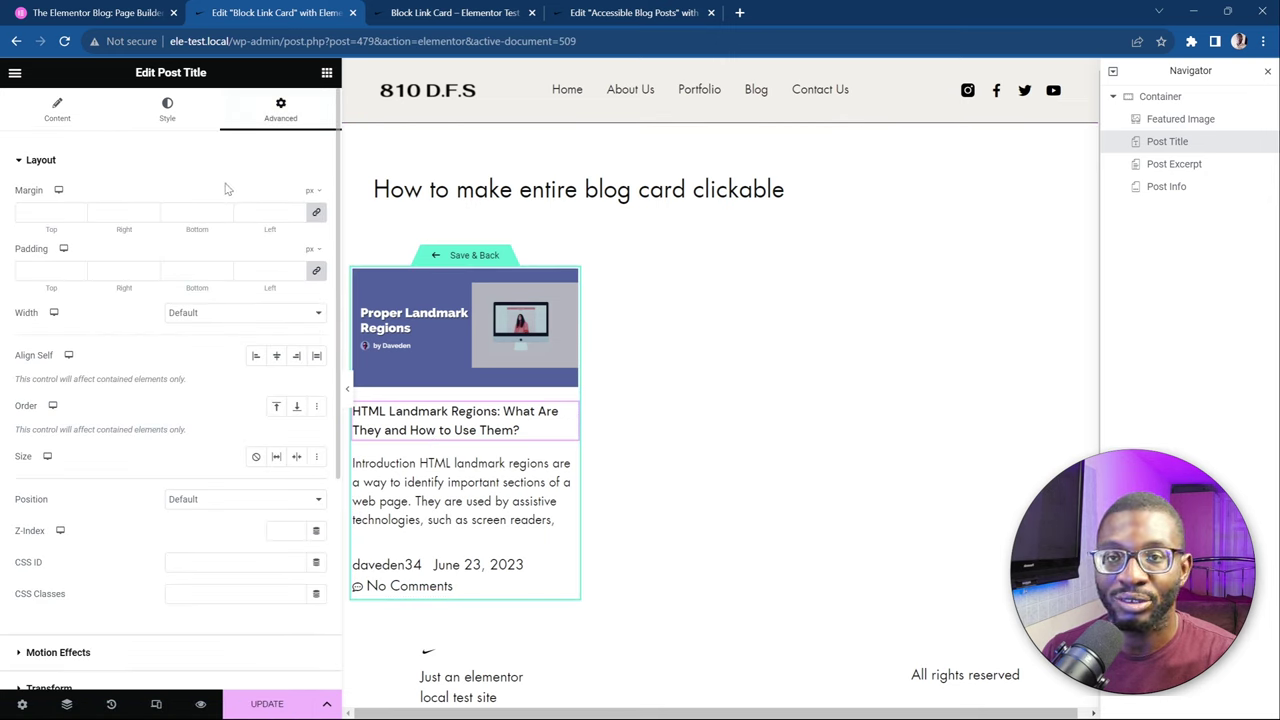
pyautogui.scroll(-5, 228, 195)
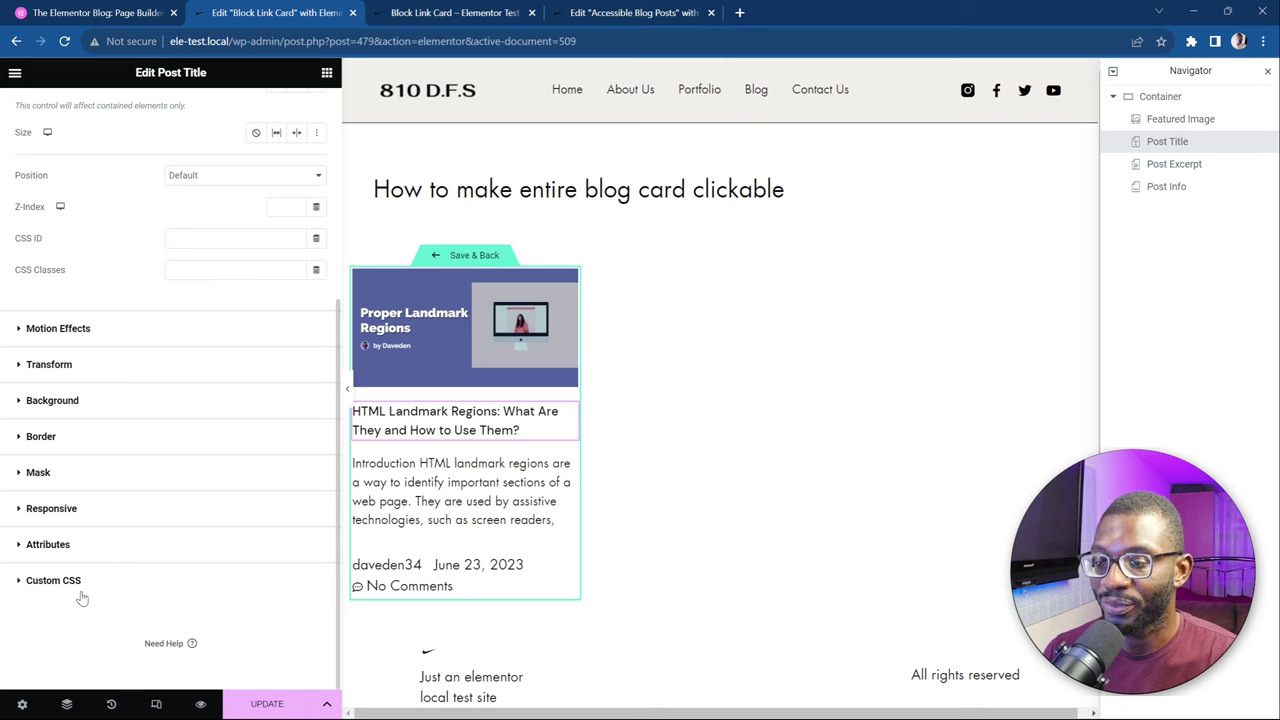
pyautogui.click(54, 580)
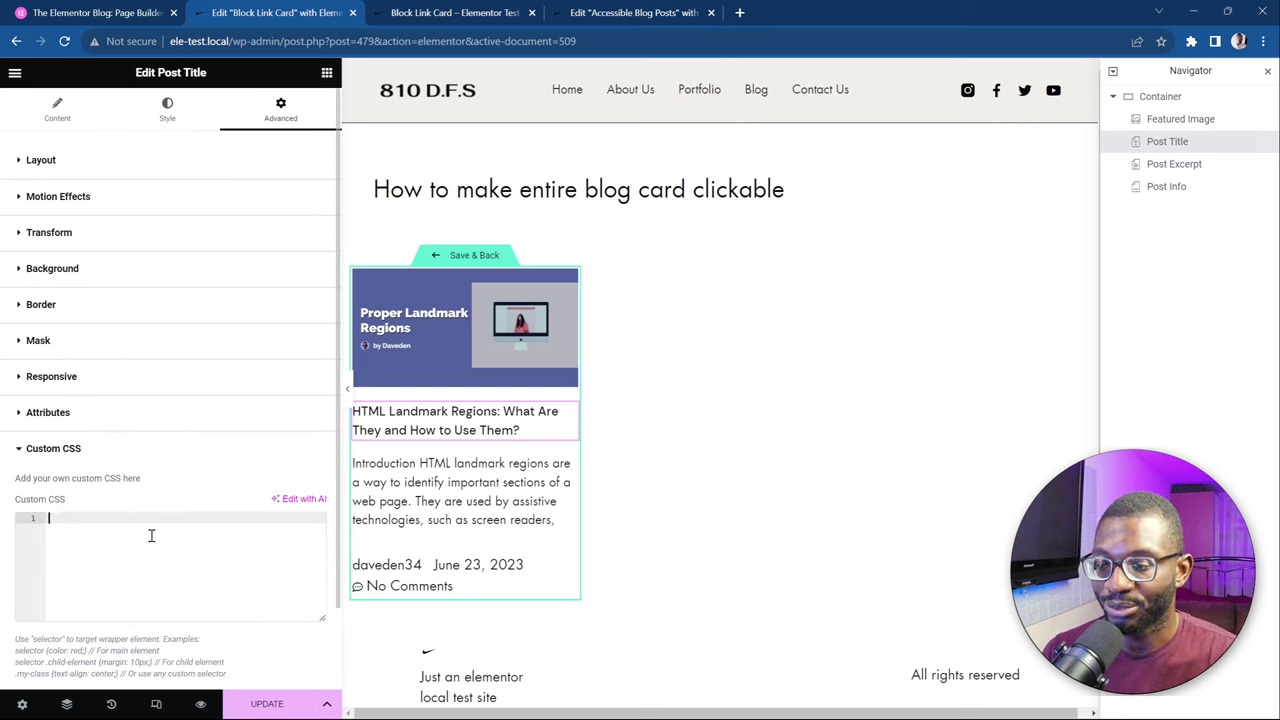
pyautogui.hotkey('ctrl', 'v')
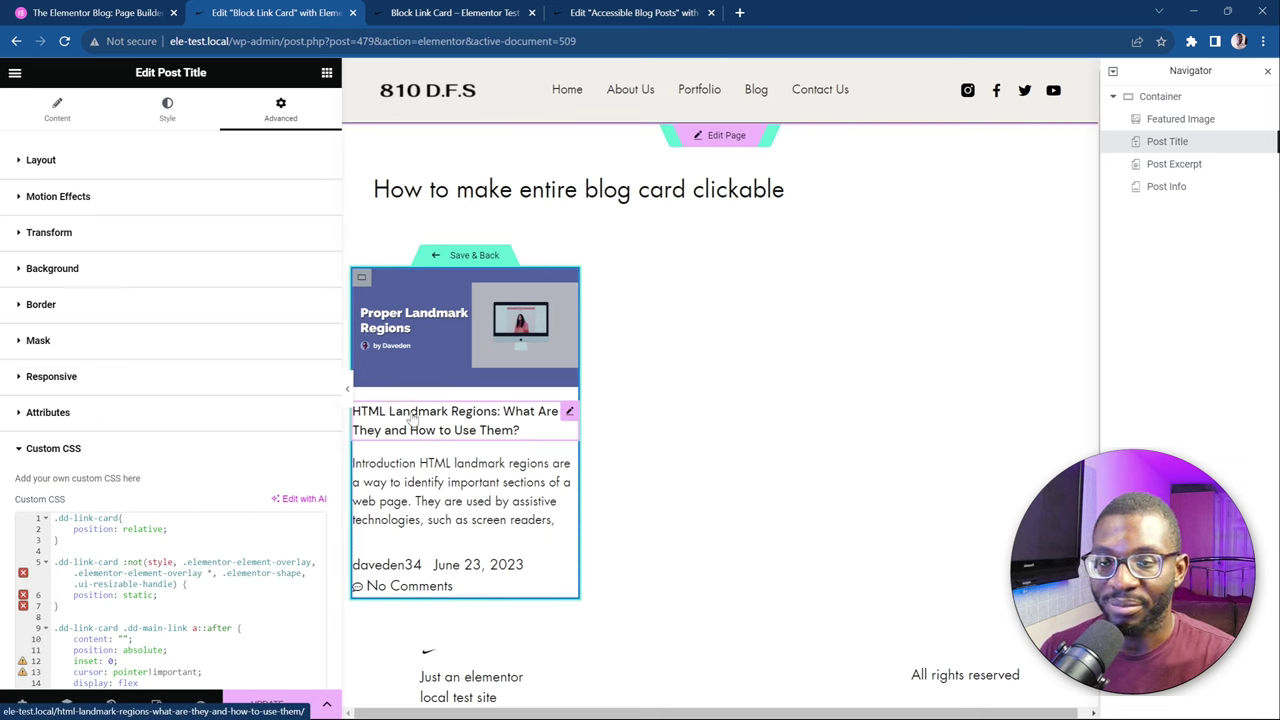
# Assign the CSS class dd-main-link to the Post Title and dd-link-card to the wrapper container
pyautogui.click(41, 160)
pyautogui.scroll(-3, 190, 530)
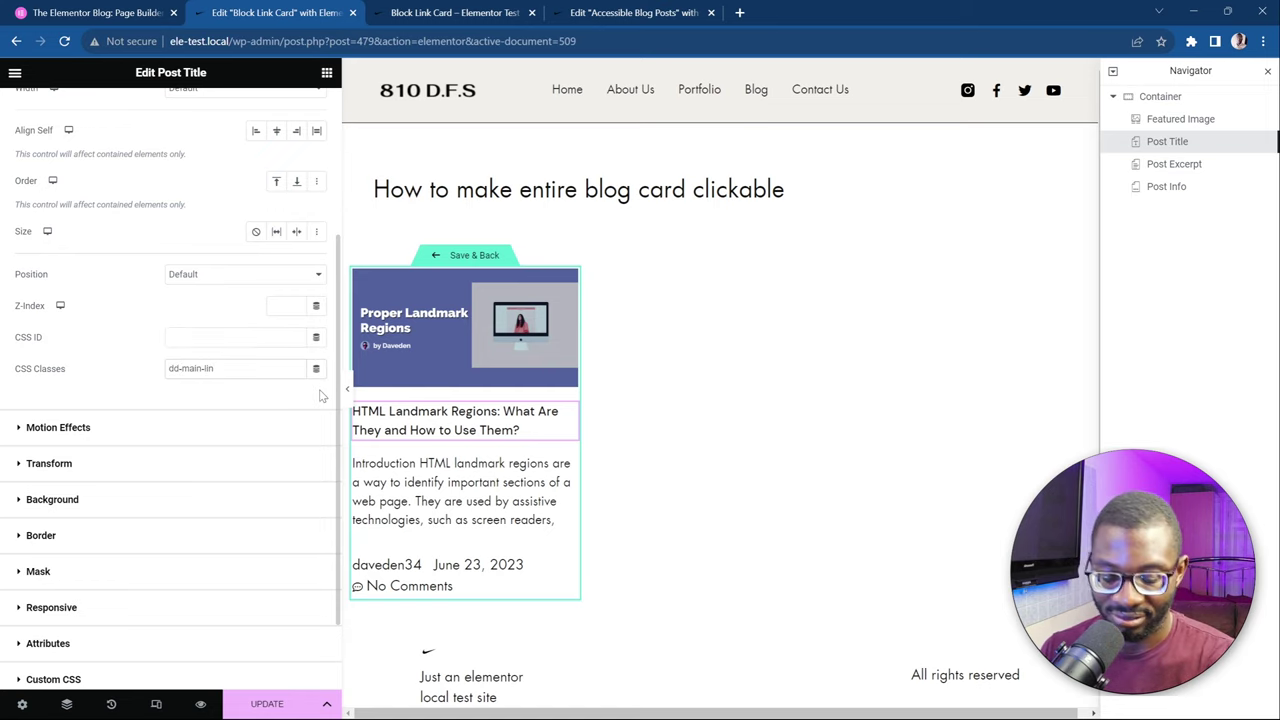
pyautogui.click(361, 277)
pyautogui.click(219, 562)
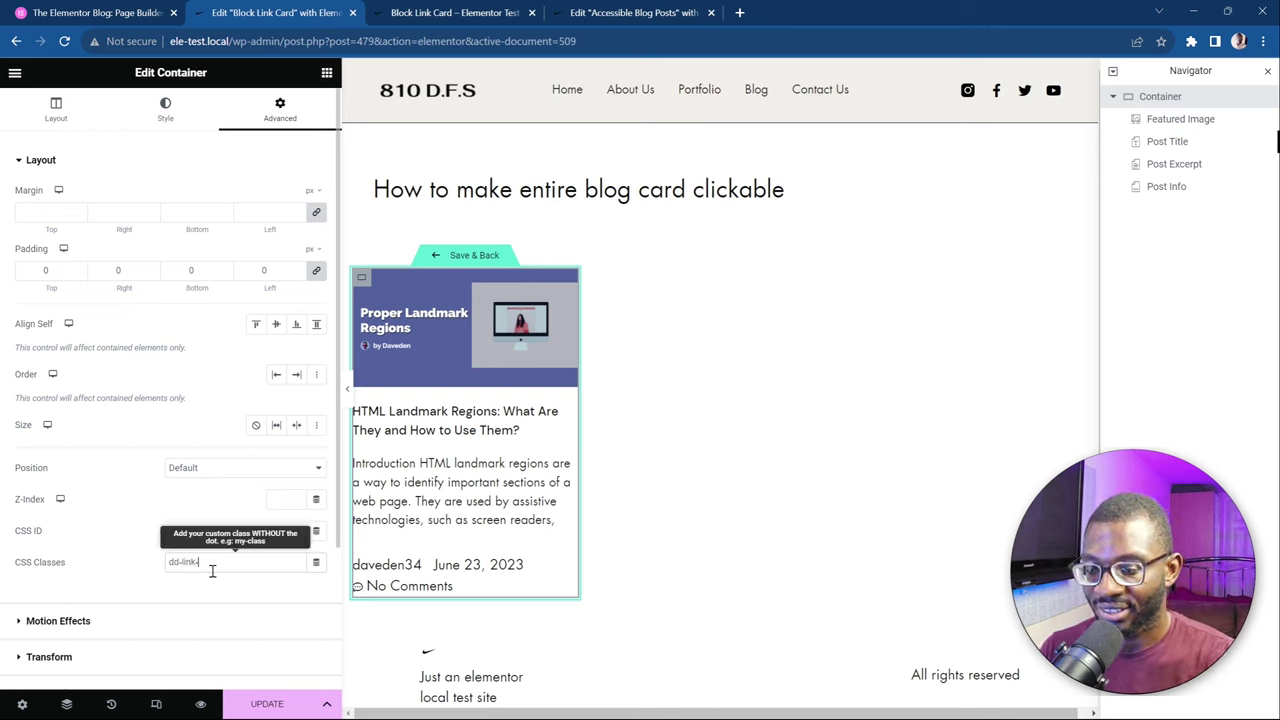
pyautogui.write('dd-link-card')
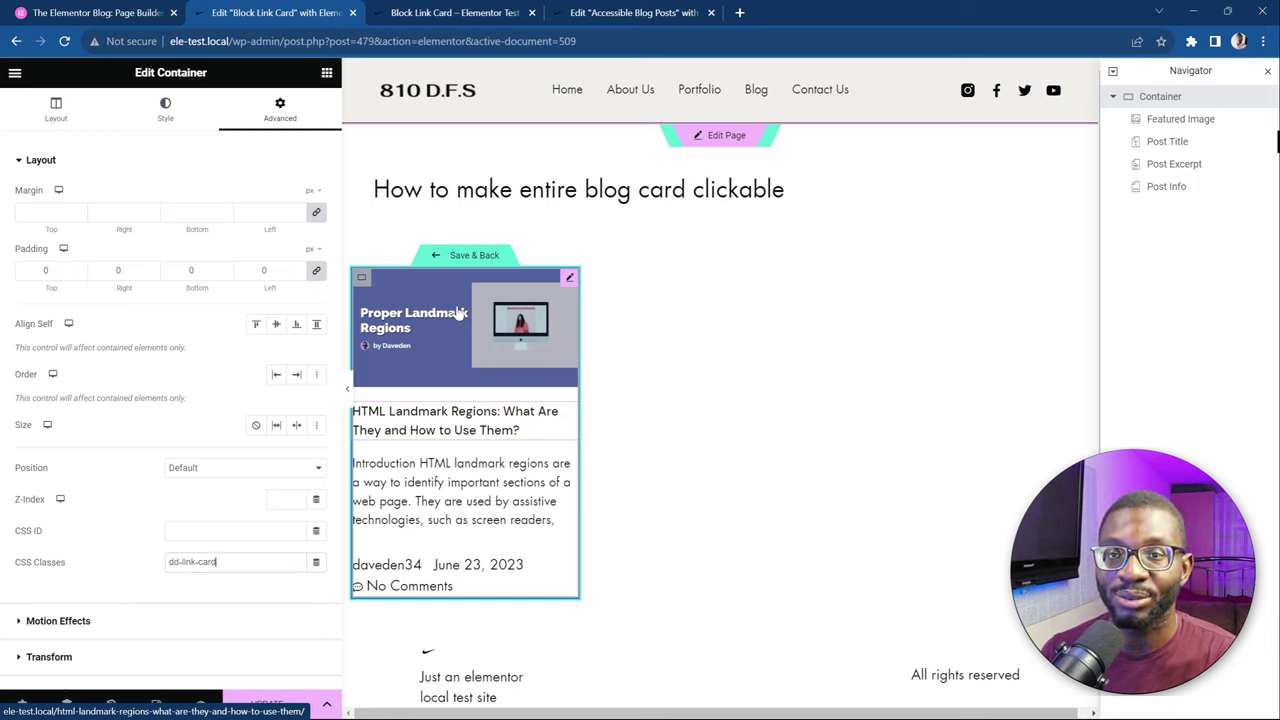
# Review the Post Title's custom CSS, update the template and check the cards on the preview page
pyautogui.click(432, 430)
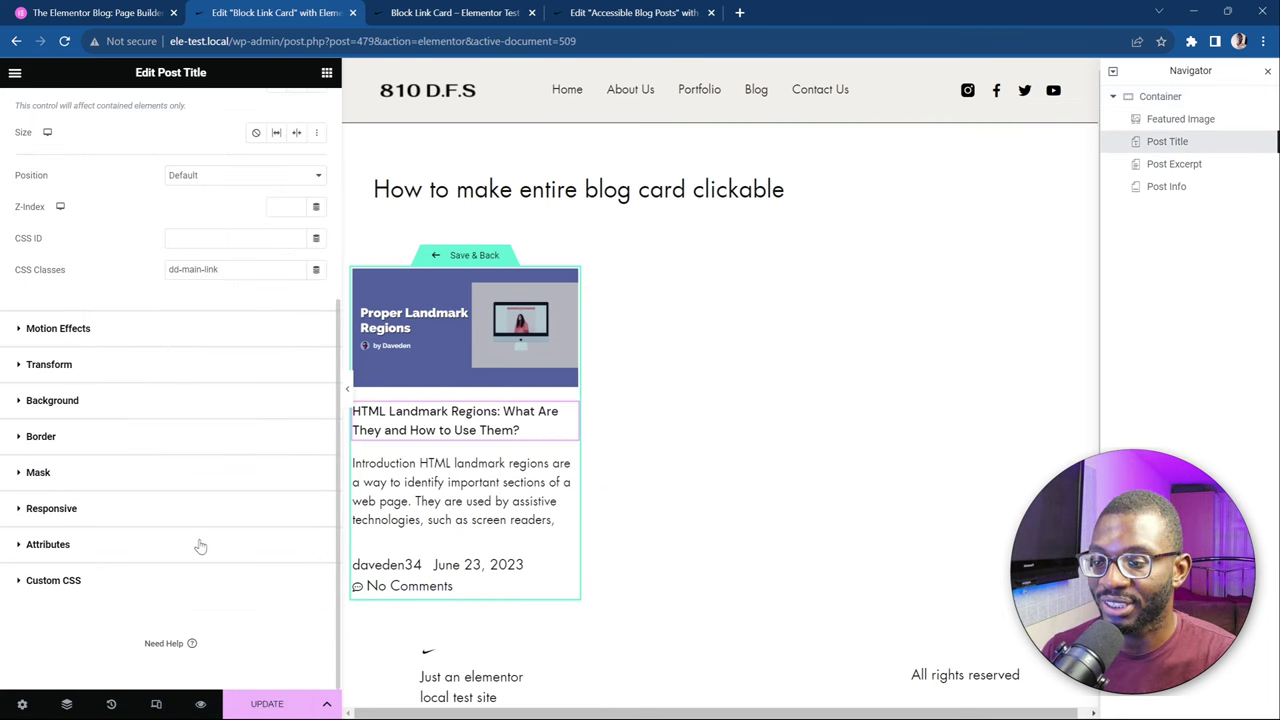
pyautogui.click(72, 582)
pyautogui.scroll(-2, 157, 456)
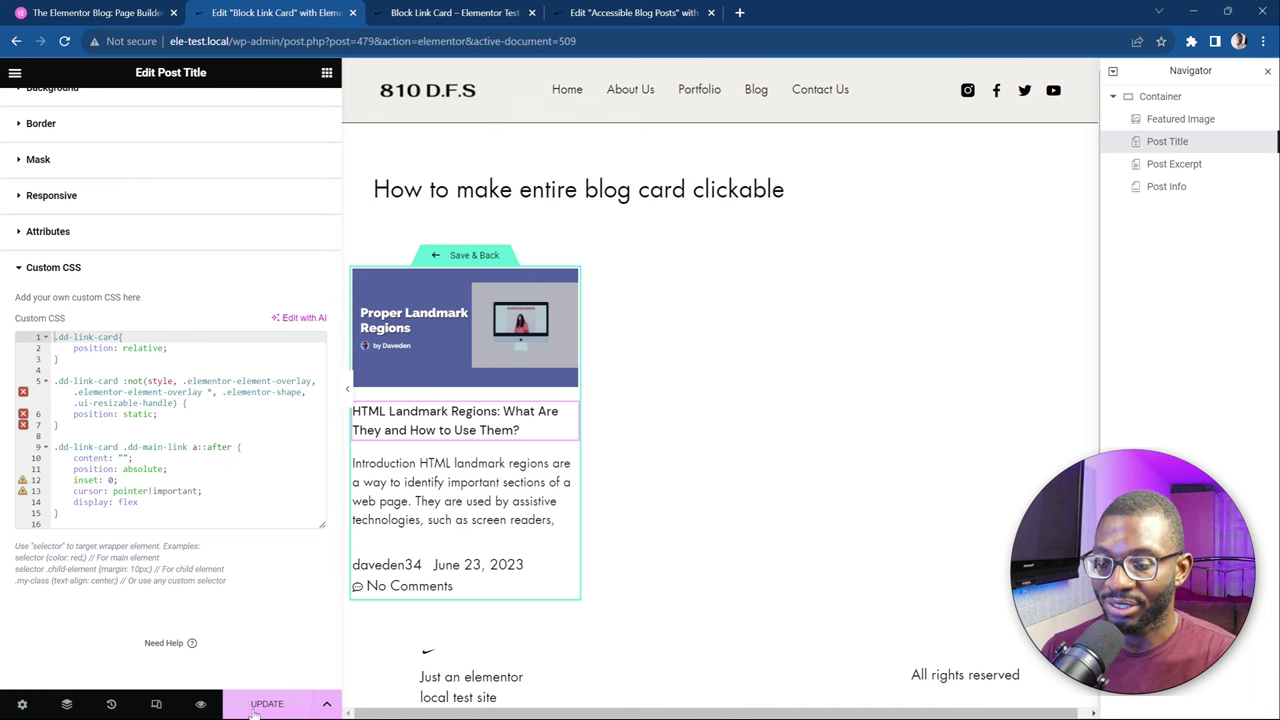
pyautogui.click(260, 704)
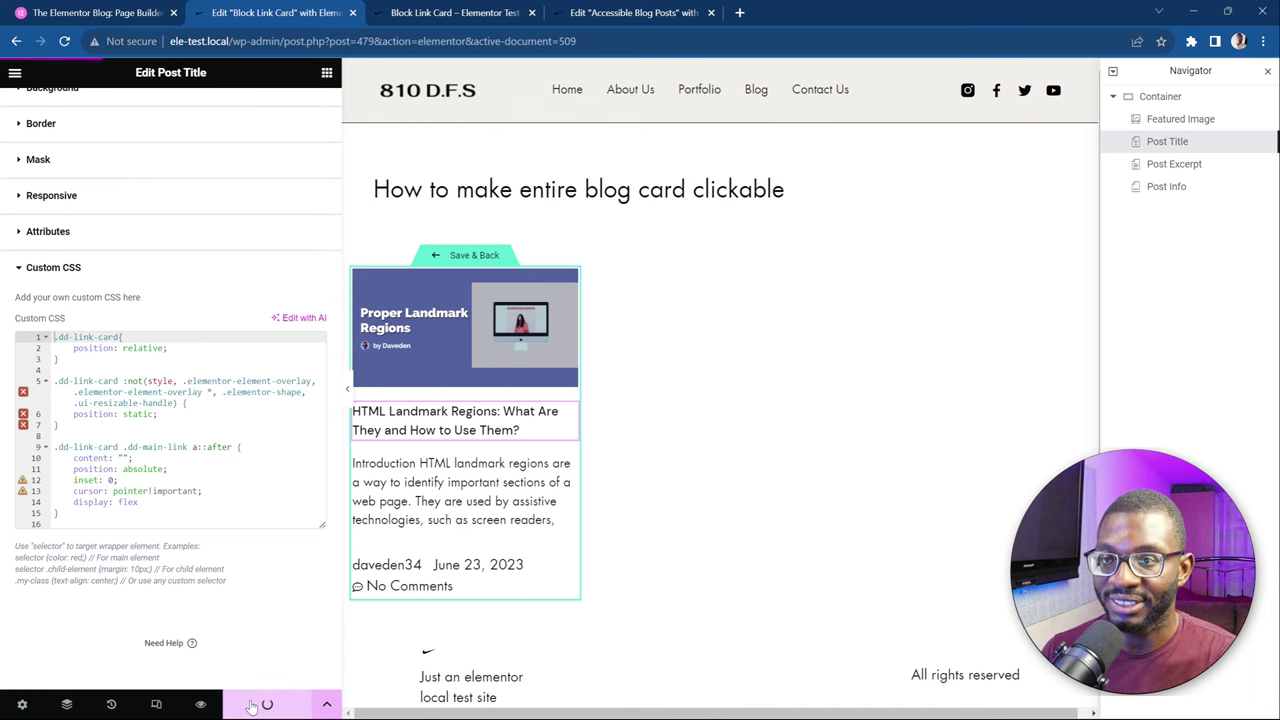
pyautogui.hotkey('ctrl', 'Tab')
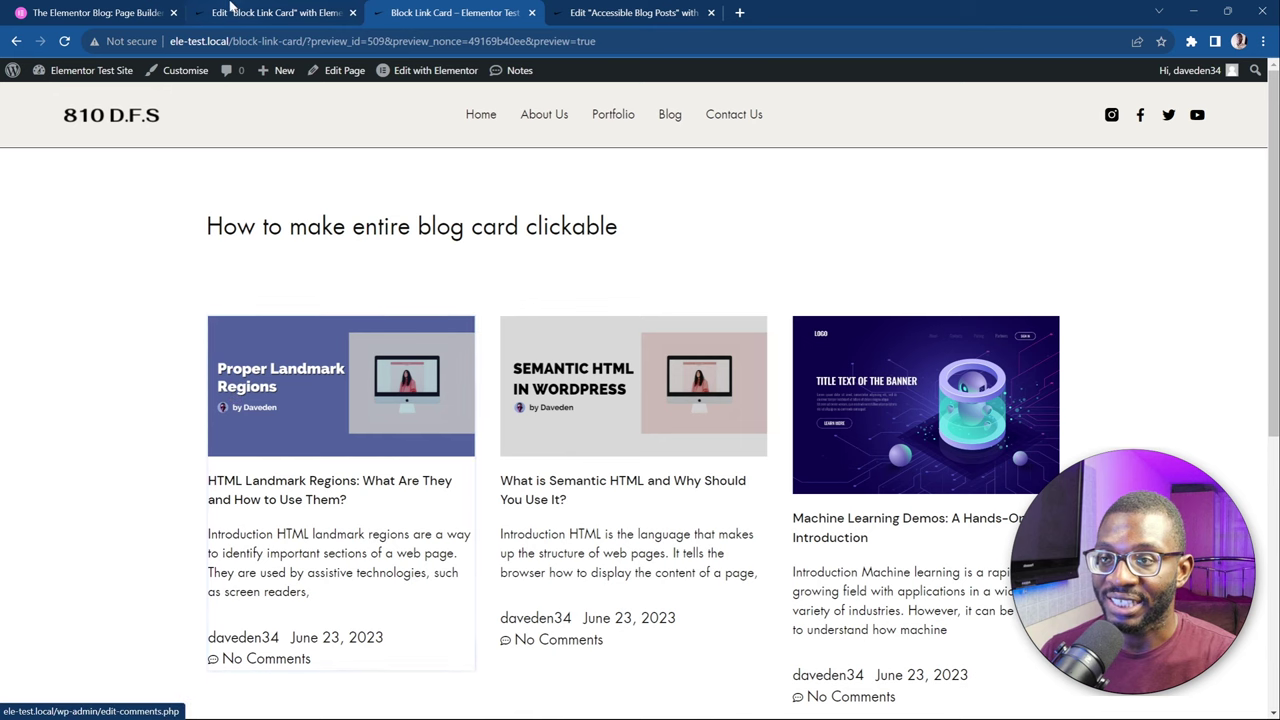
# Return to the template editor and turn on the link for the Post Info's Author item
pyautogui.click(277, 12)
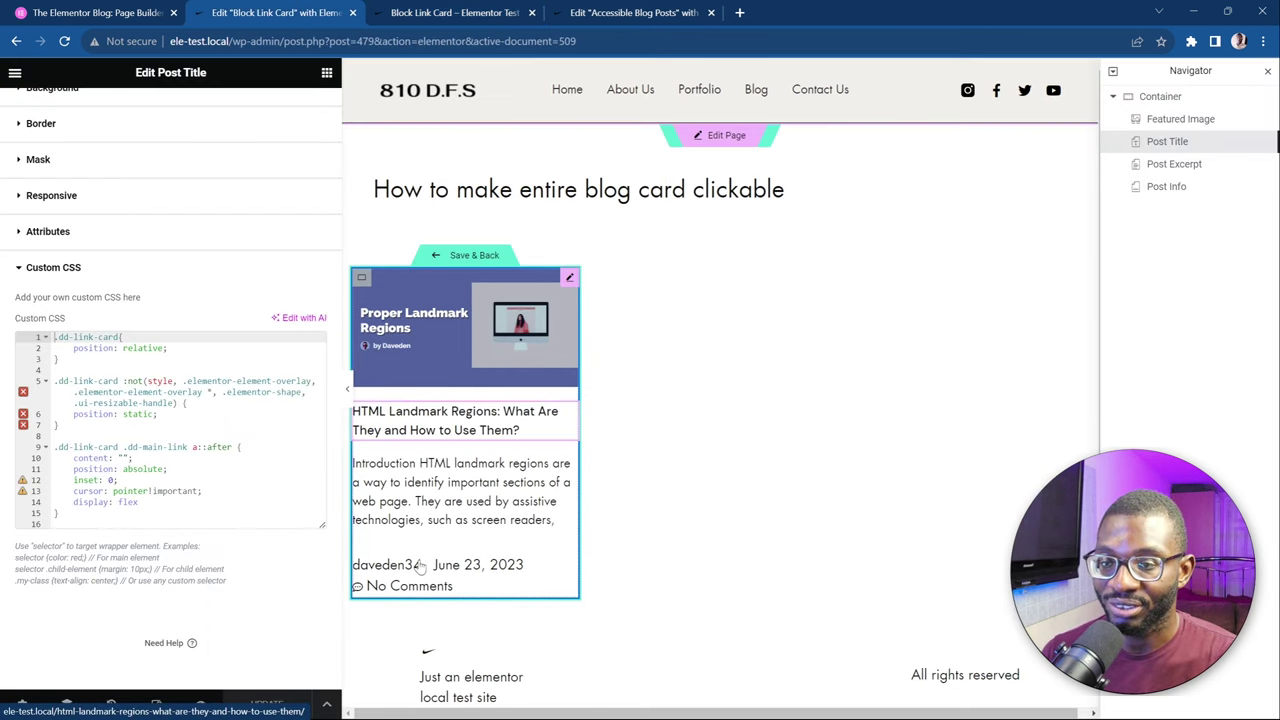
pyautogui.click(430, 285)
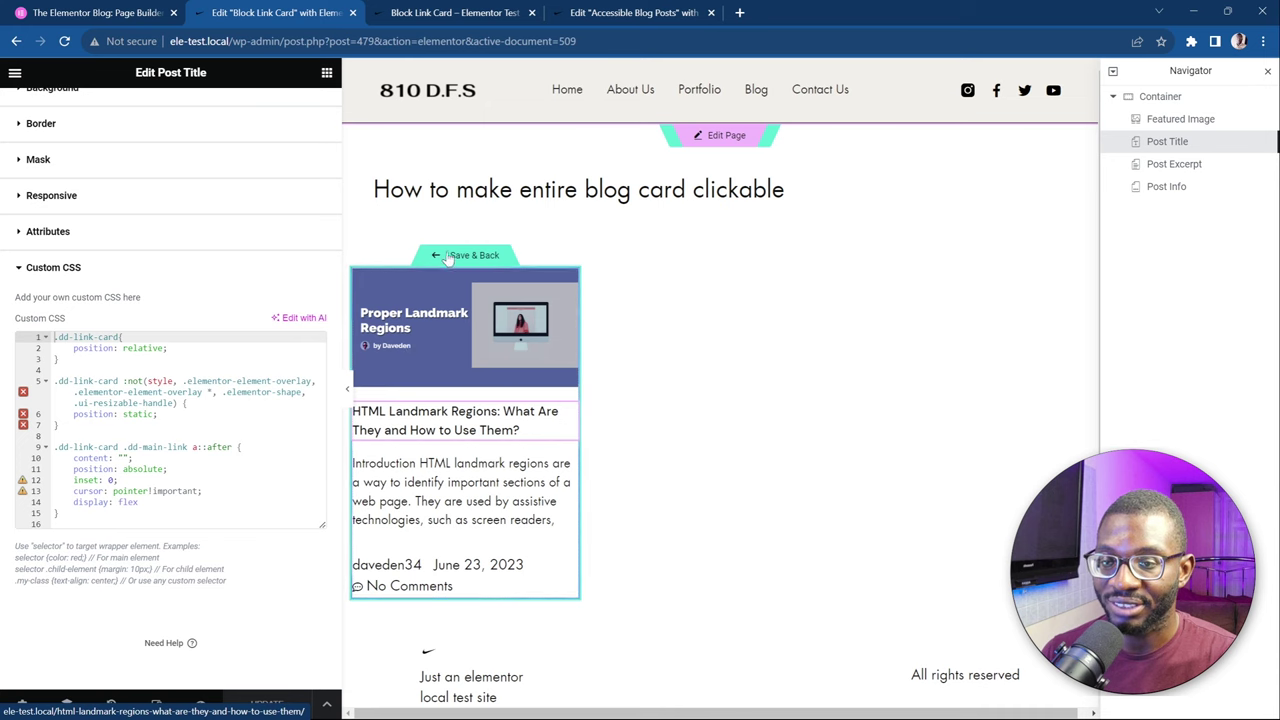
pyautogui.click(1166, 186)
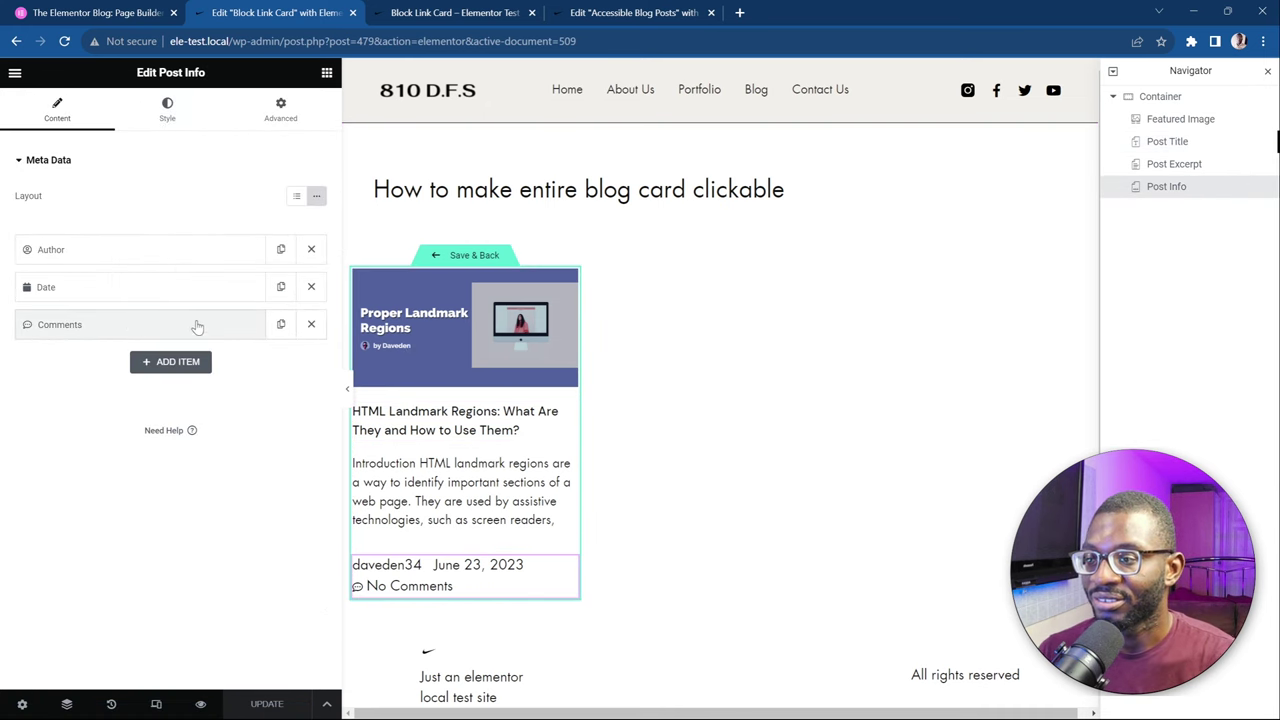
pyautogui.click(168, 251)
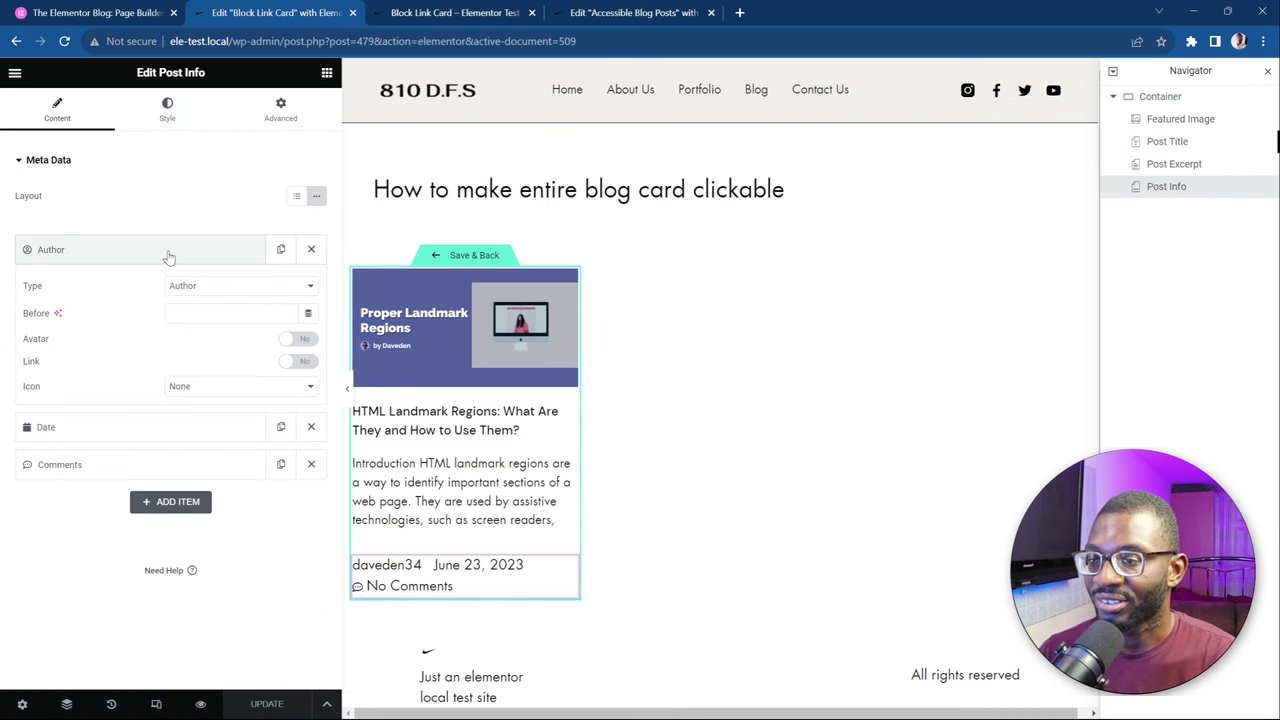
pyautogui.click(292, 363)
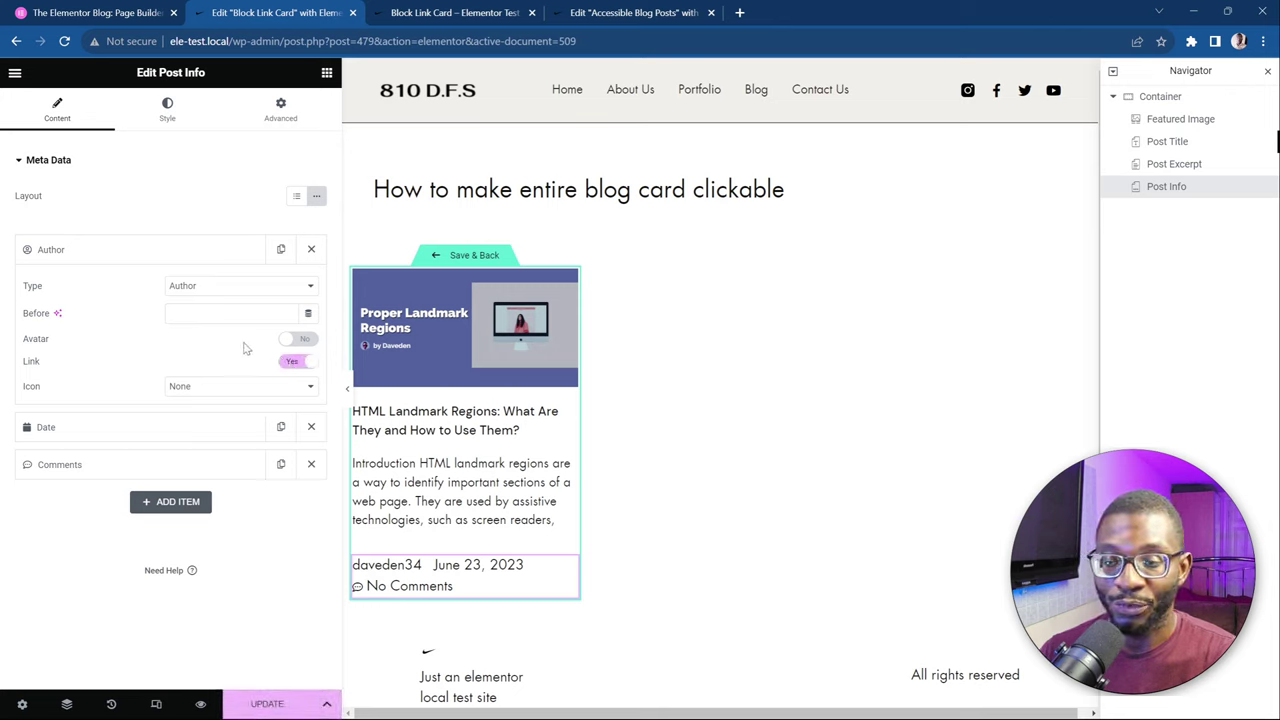
# Review the Post Title and the Post Info's Author item, update the template and check the cards on the preview page
pyautogui.click(465, 418)
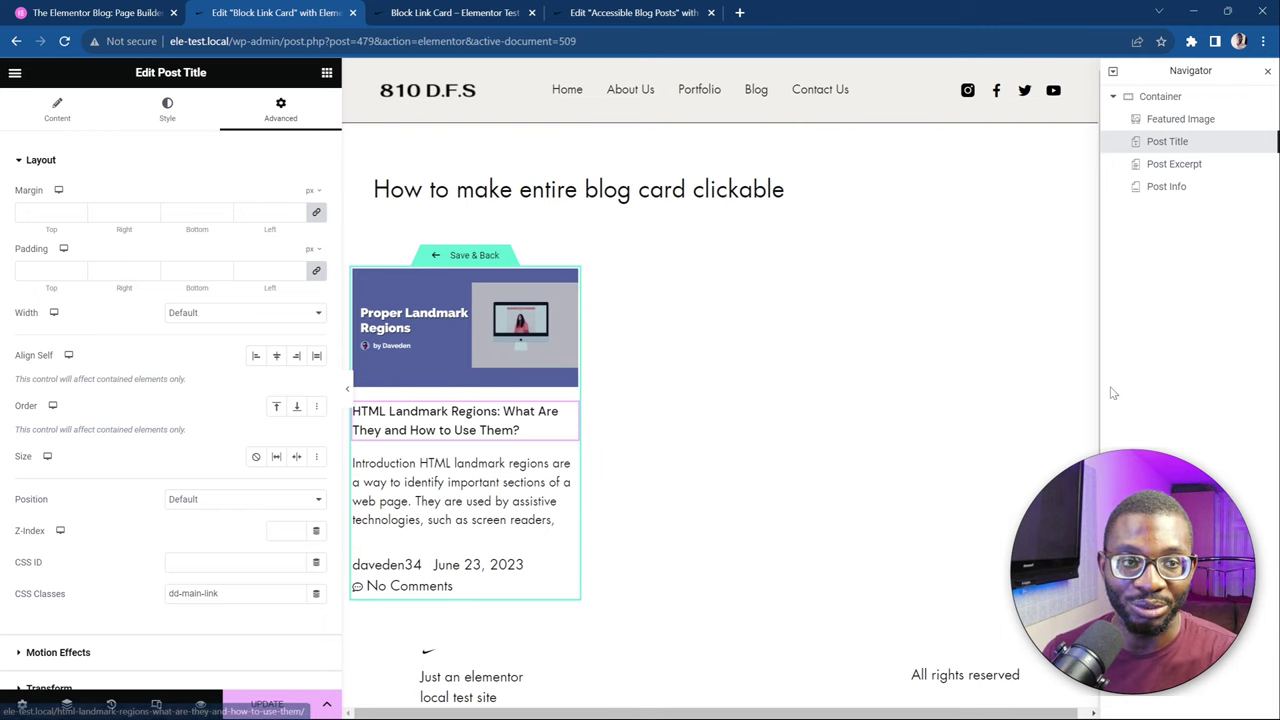
pyautogui.click(1172, 193)
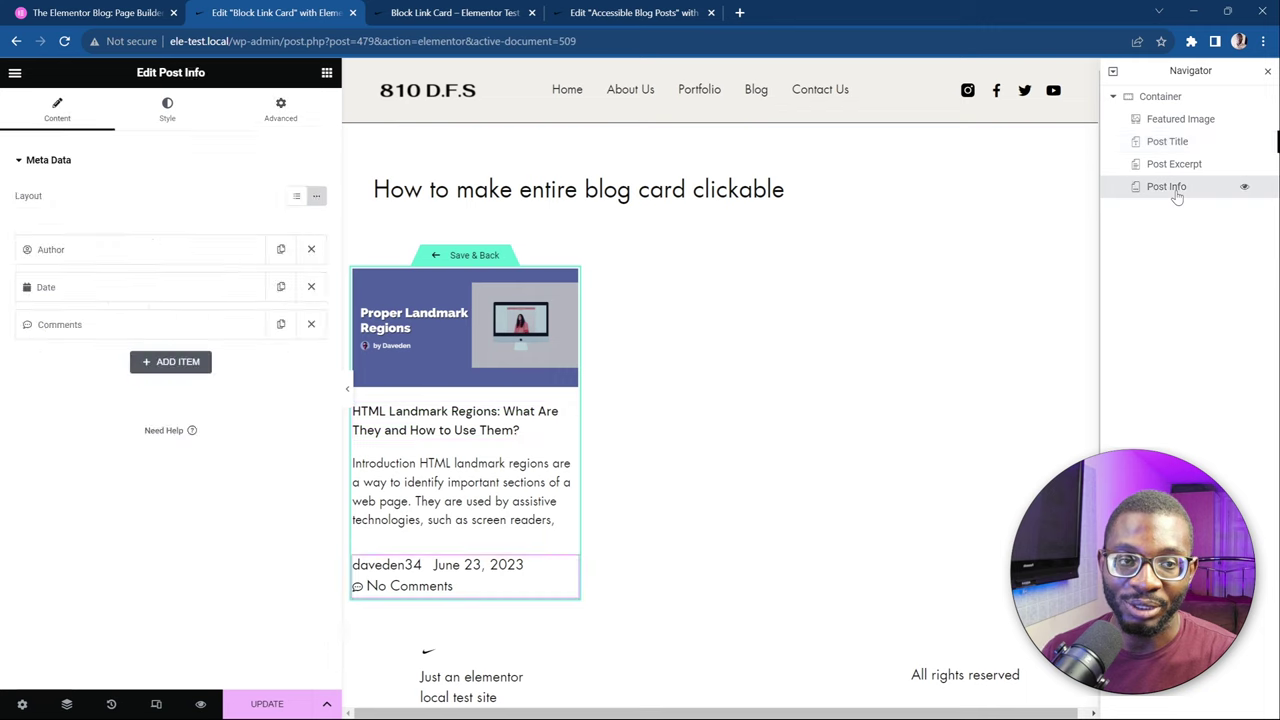
pyautogui.click(100, 252)
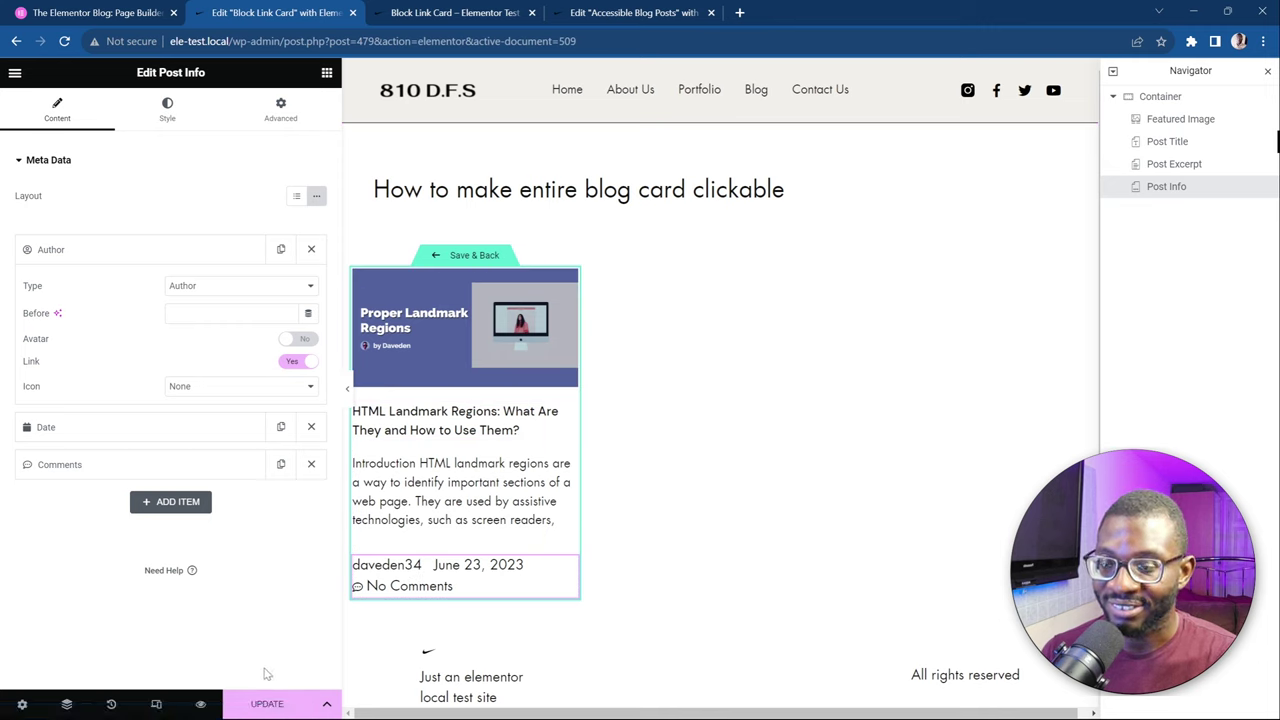
pyautogui.click(264, 704)
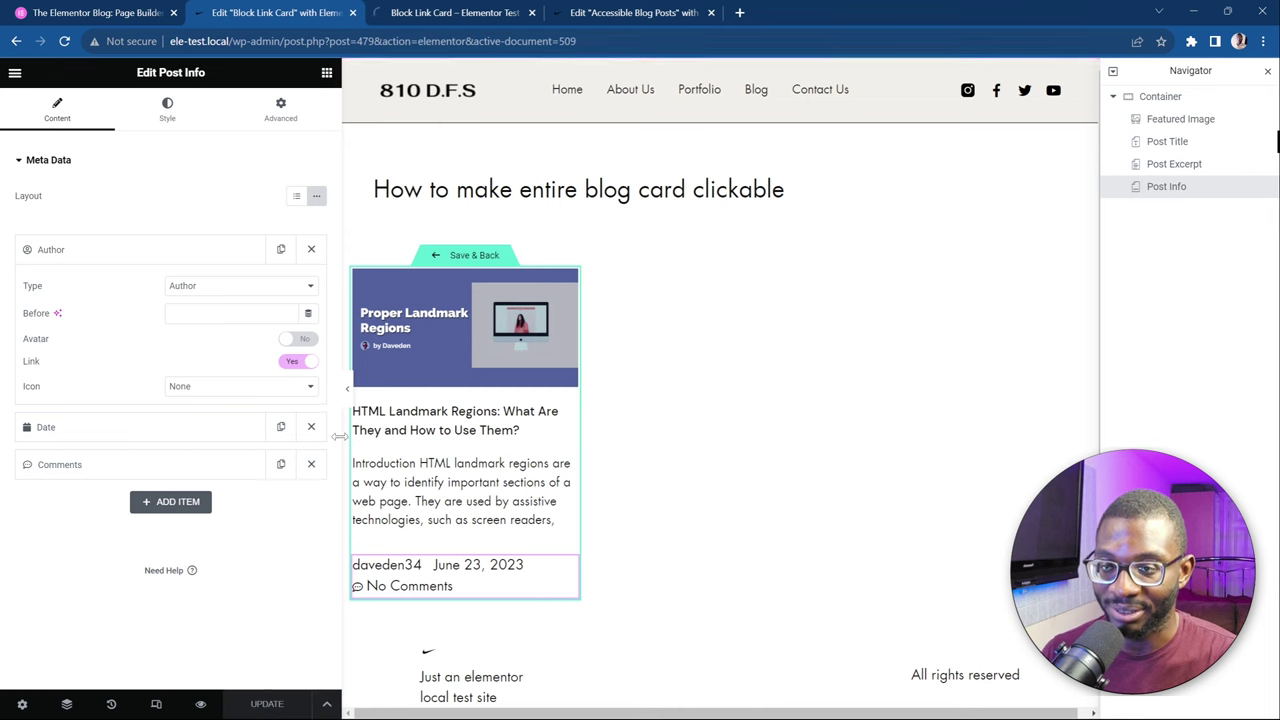
pyautogui.click(437, 10)
pyautogui.scroll(-2, 300, 300)
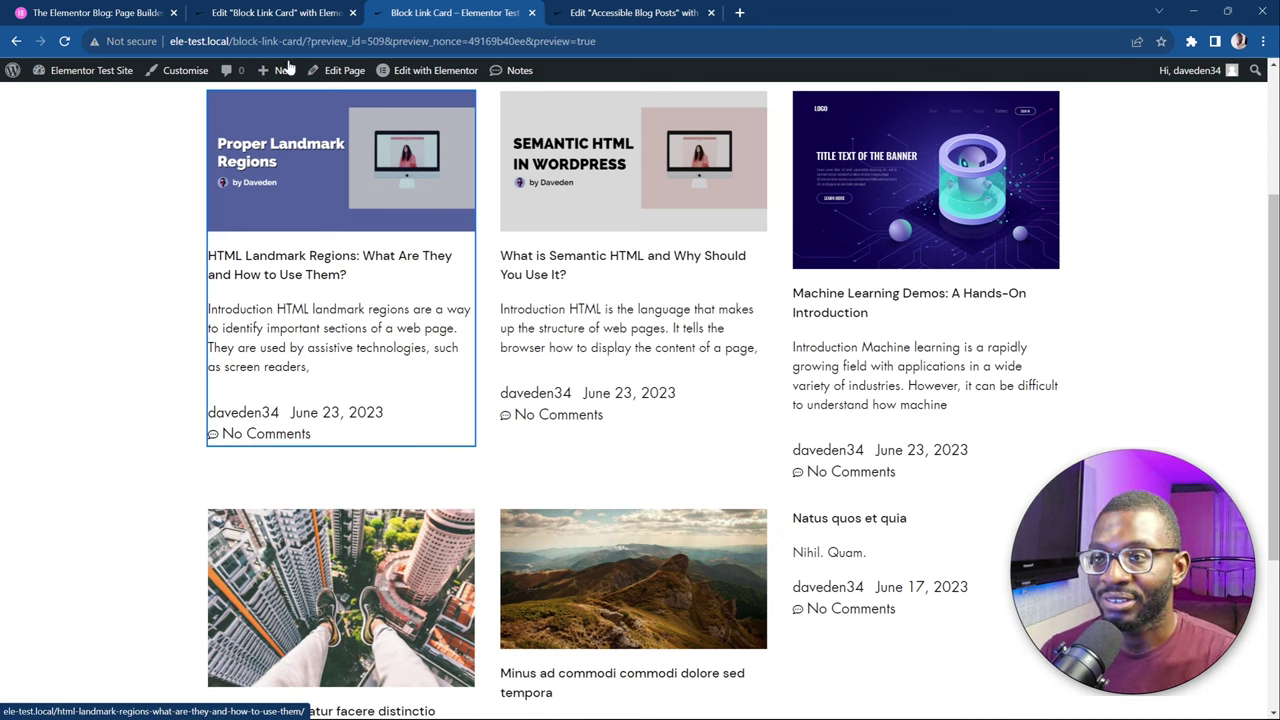
# Return to the template editor, set the Post Info's z-index to 2 and update the template
pyautogui.click(252, 13)
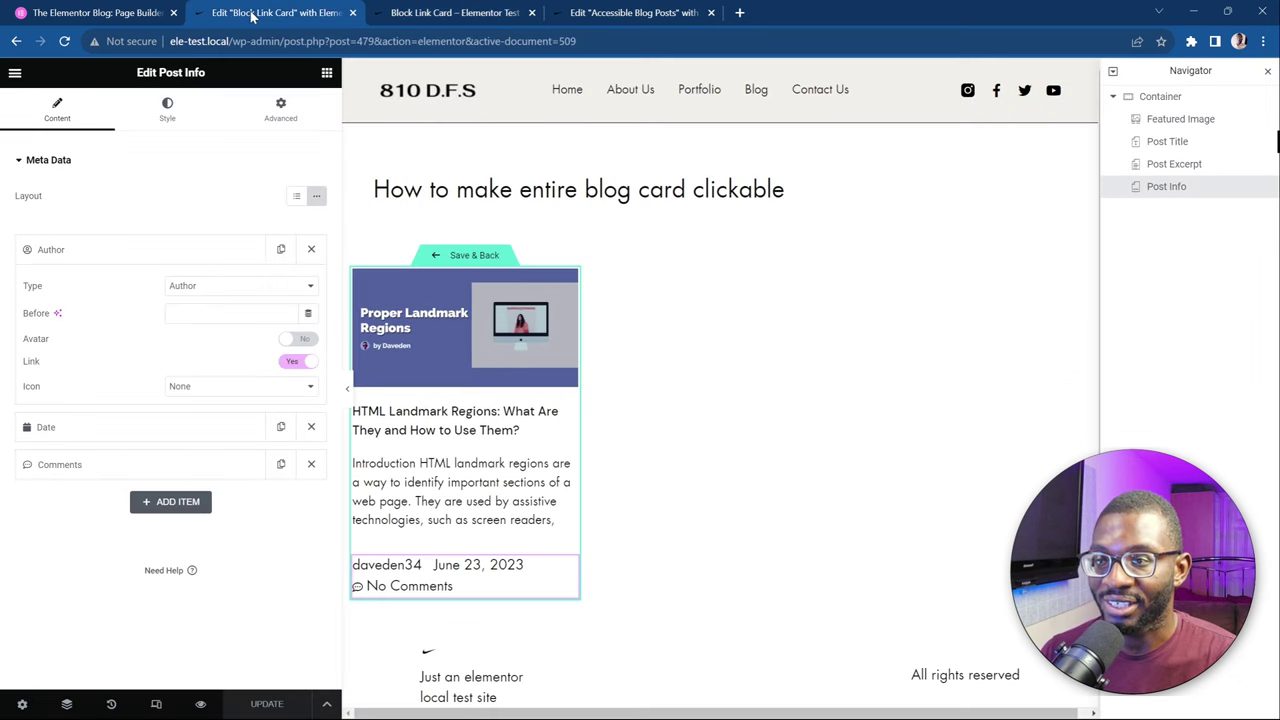
pyautogui.click(280, 110)
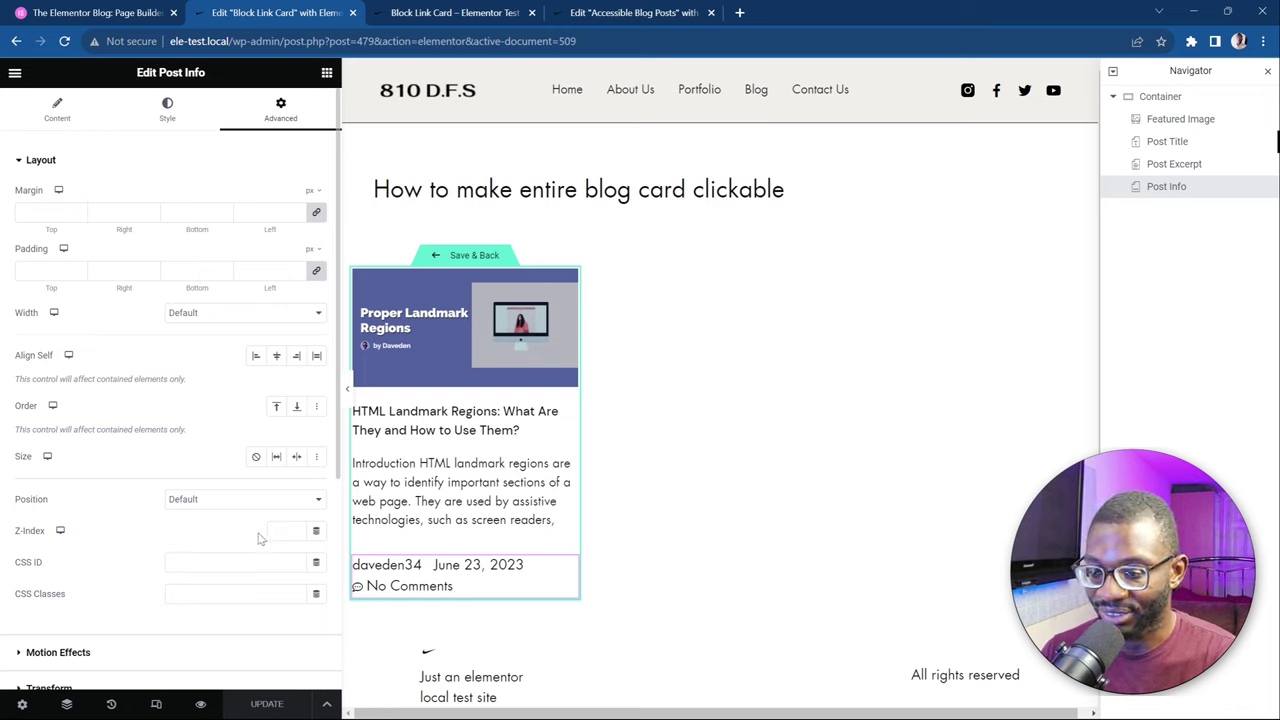
pyautogui.write('2')
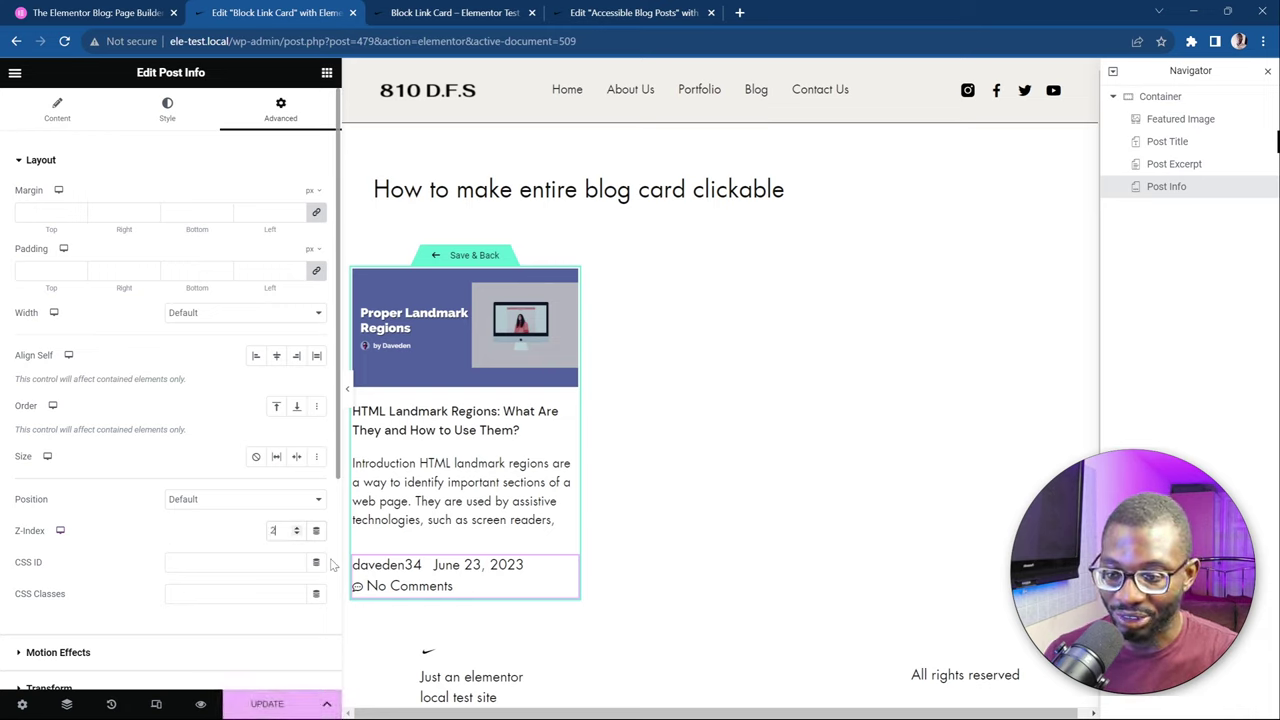
pyautogui.click(267, 704)
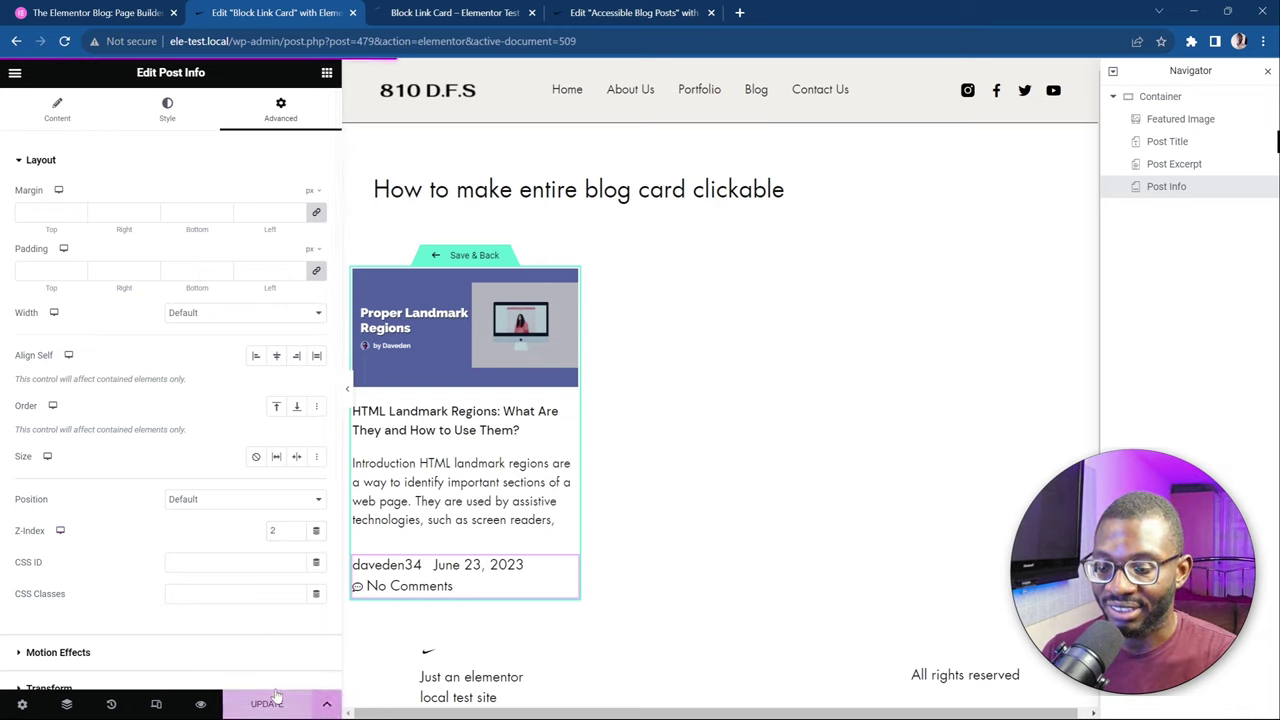
# Check the first card on the preview page and try to select its excerpt text
pyautogui.click(434, 12)
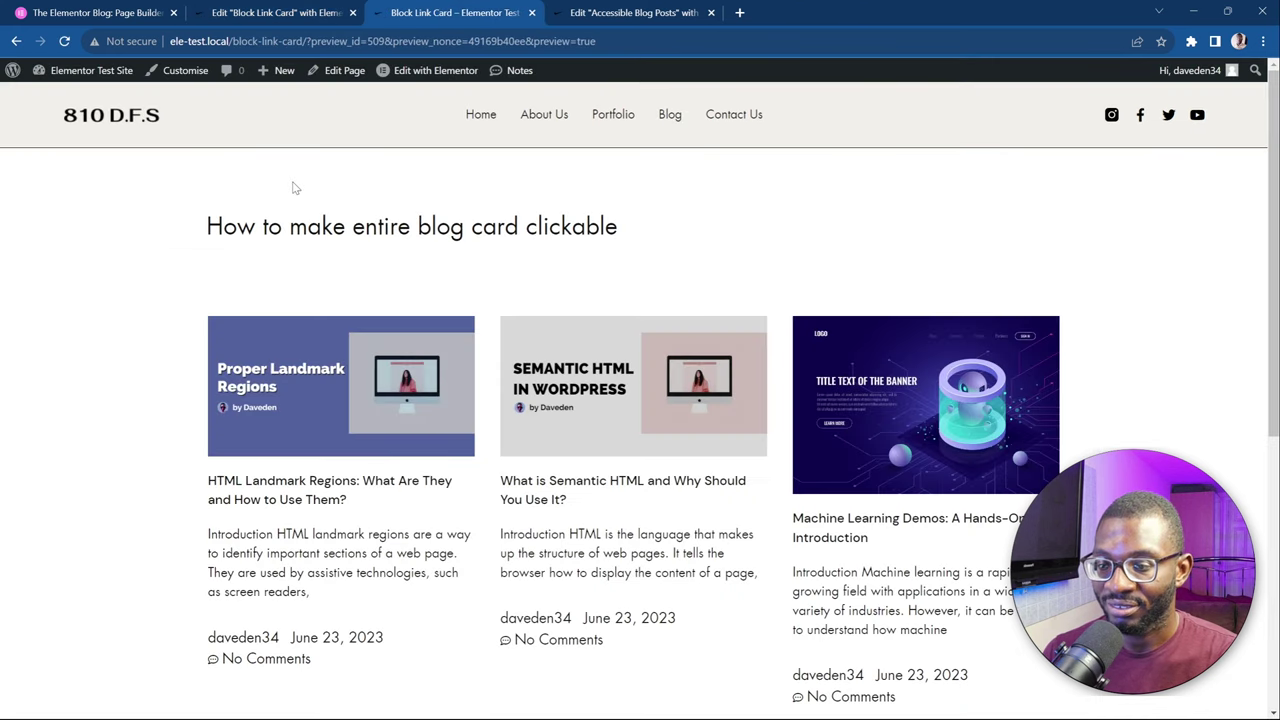
pyautogui.scroll(-2, 296, 188)
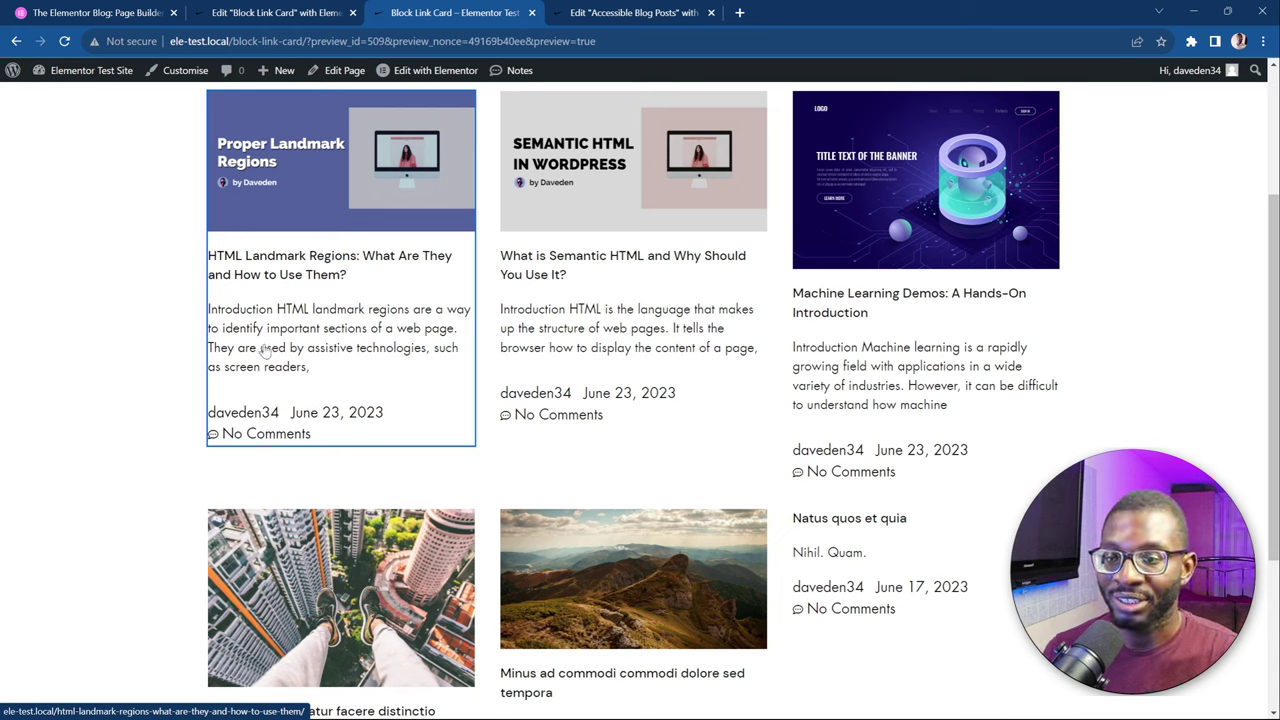
pyautogui.moveTo(320, 372); pyautogui.dragTo(368, 358)
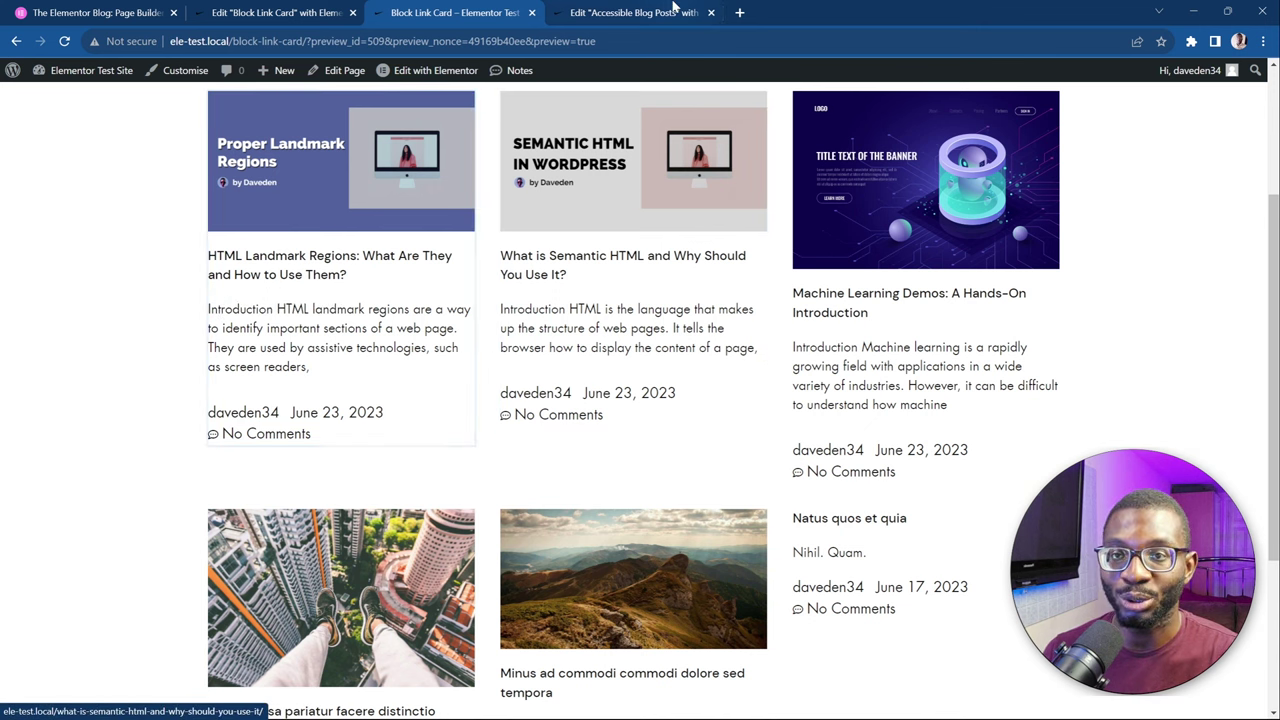
# Open geary.co in a new browser tab and examine how its blog post cards handle links
pyautogui.click(739, 12)
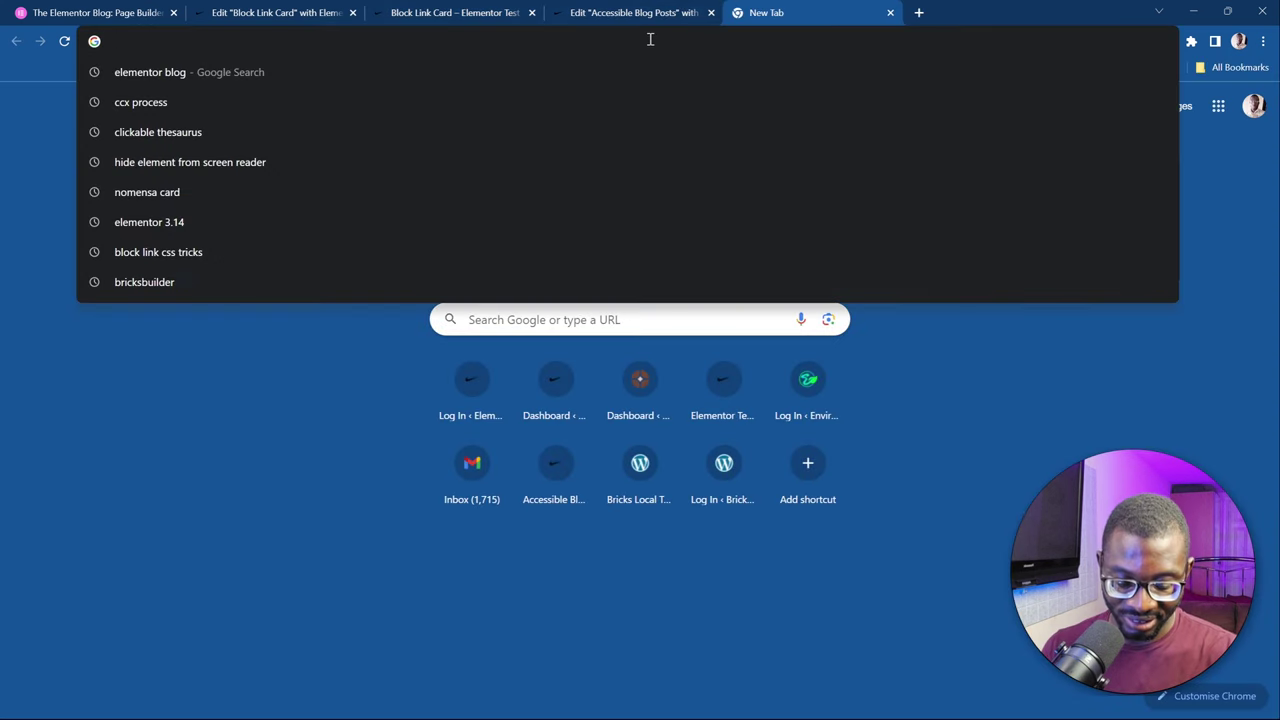
pyautogui.write('gear')
pyautogui.press('Return')
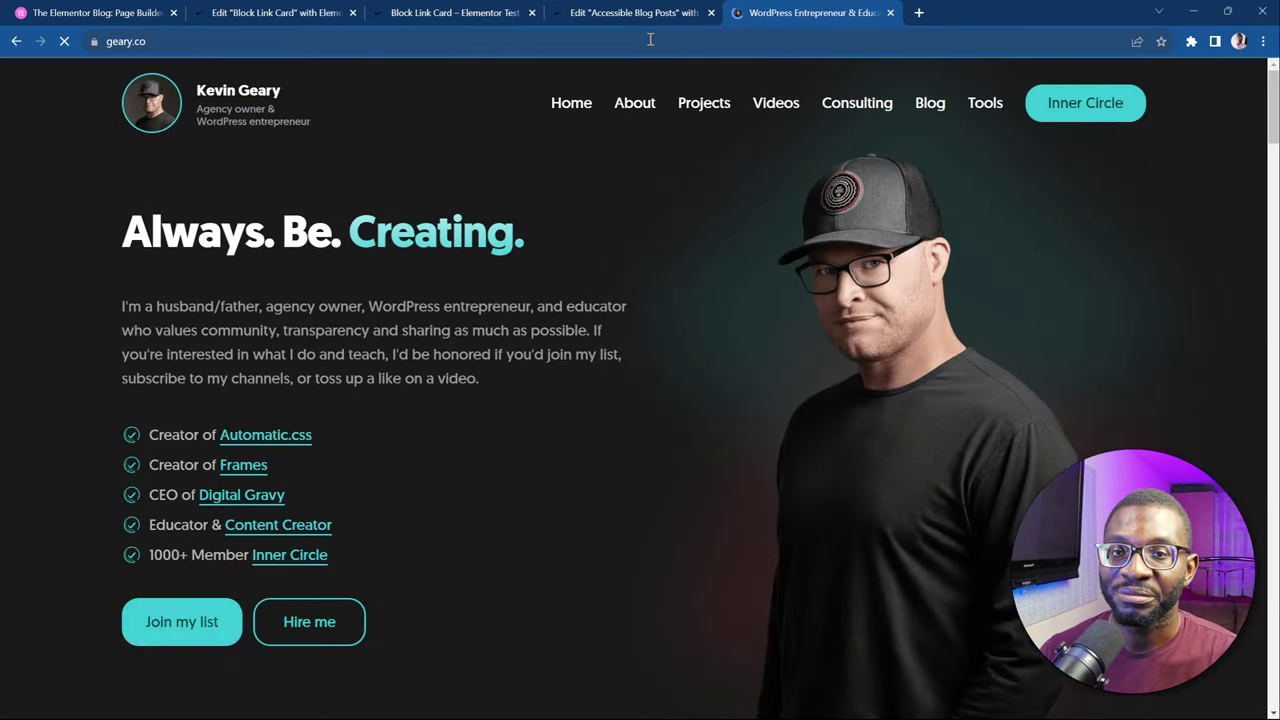
pyautogui.scroll(-15, 637, 185)
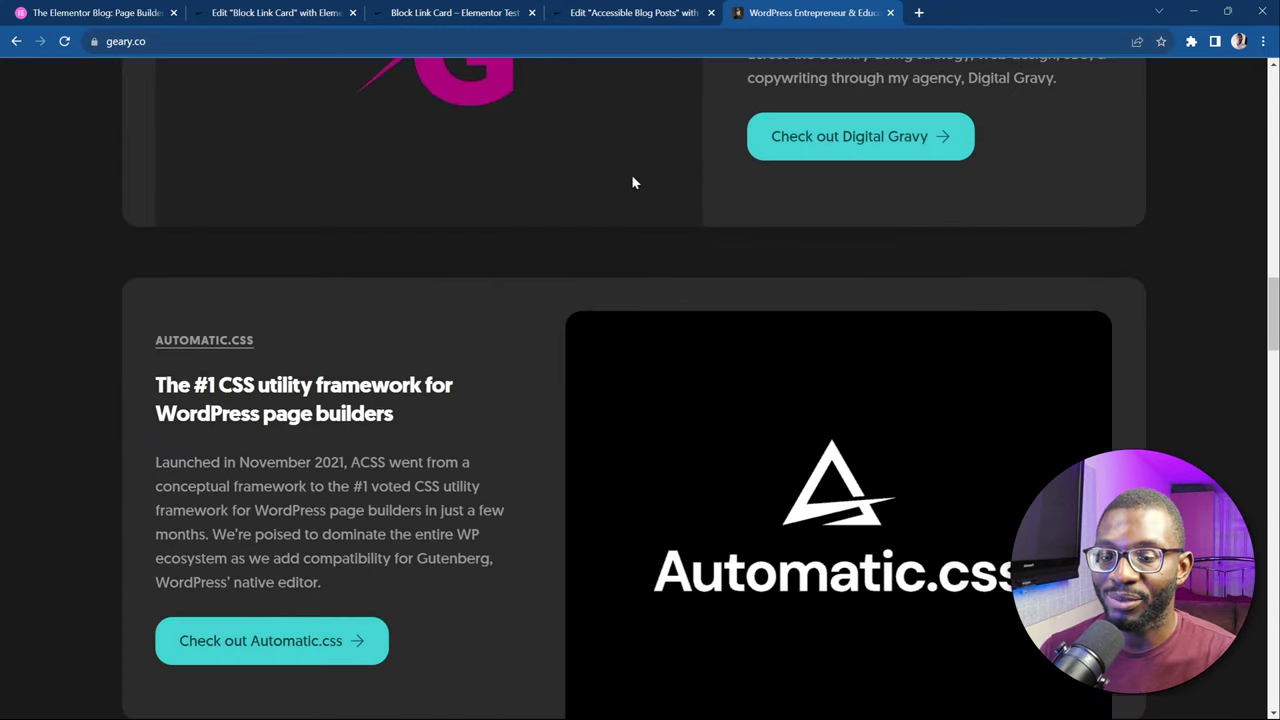
pyautogui.scroll(-20, 632, 182)
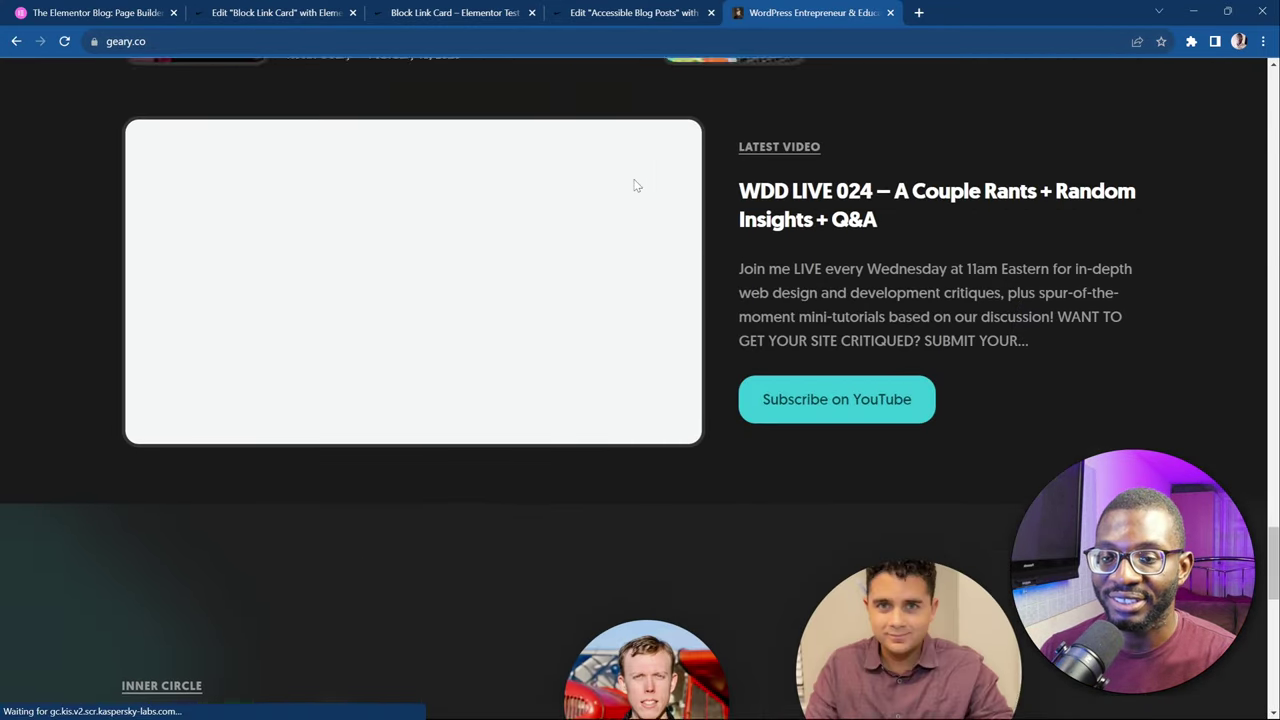
pyautogui.scroll(5, 635, 184)
pyautogui.scroll(-1, 580, 220)
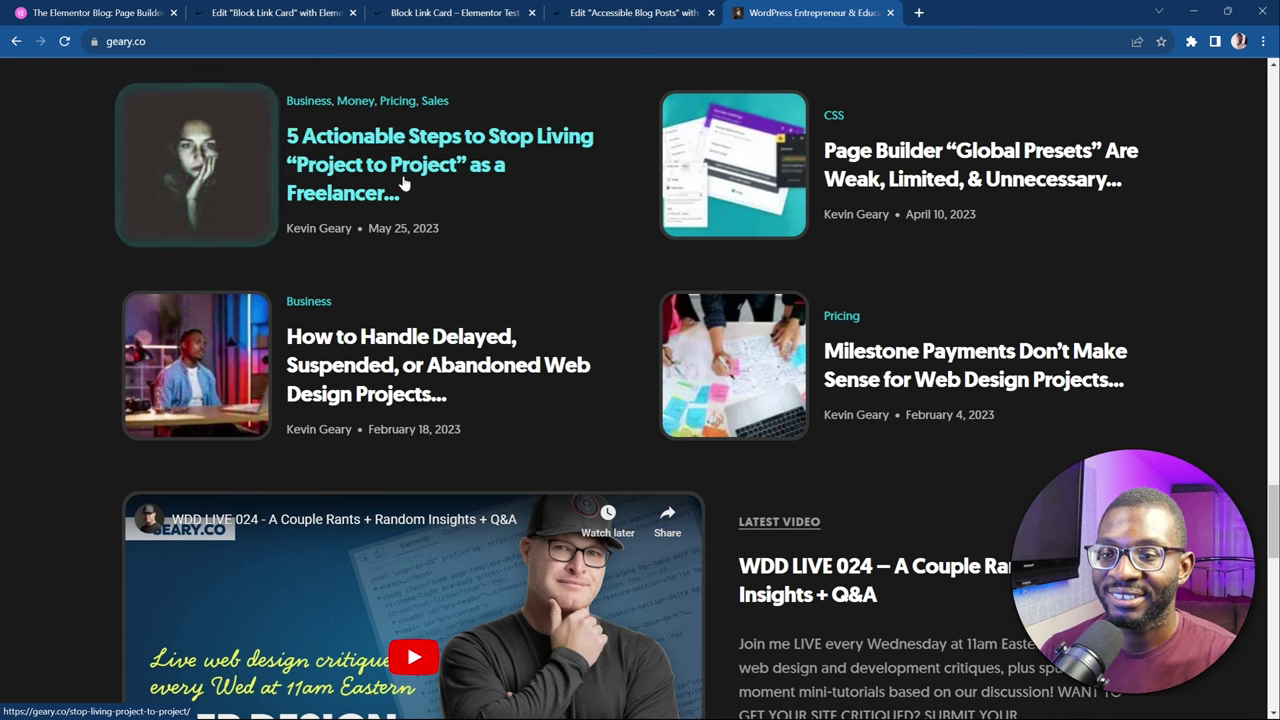
# Return to the template editor, set the Post Excerpt's z-index to 4 and update the template
pyautogui.click(445, 12)
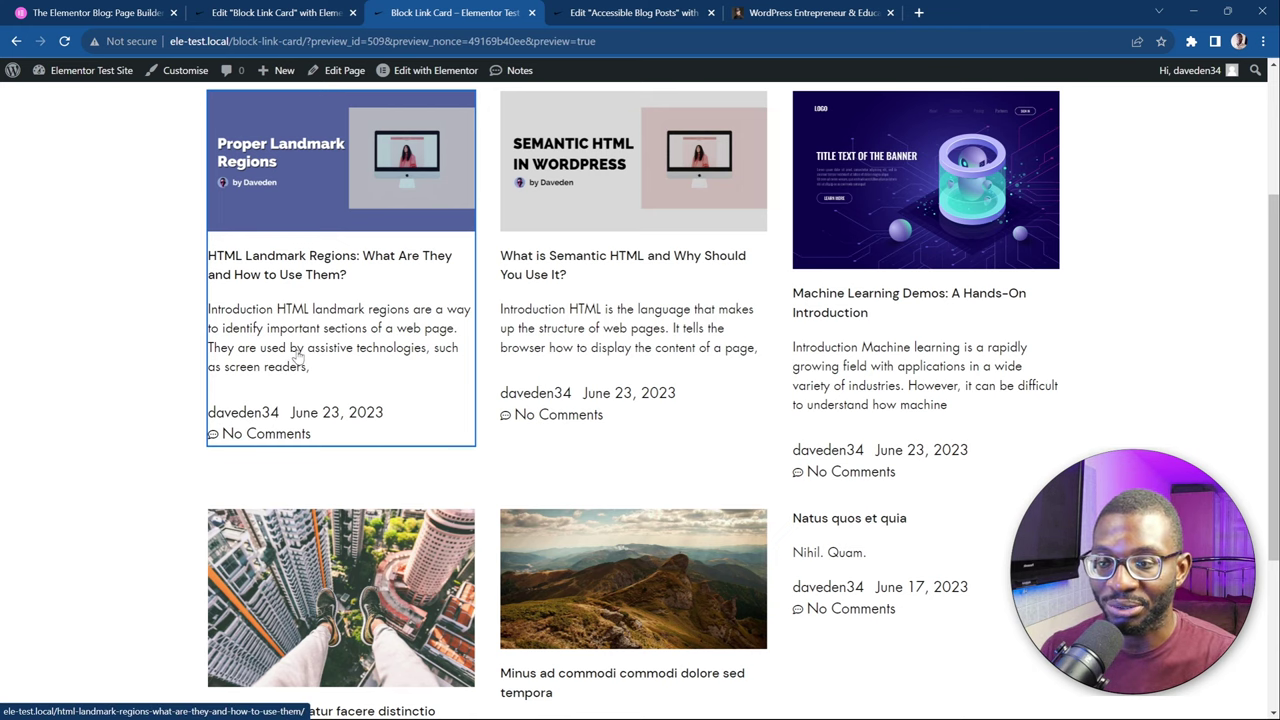
pyautogui.hotkey('ctrl', 'pageup')
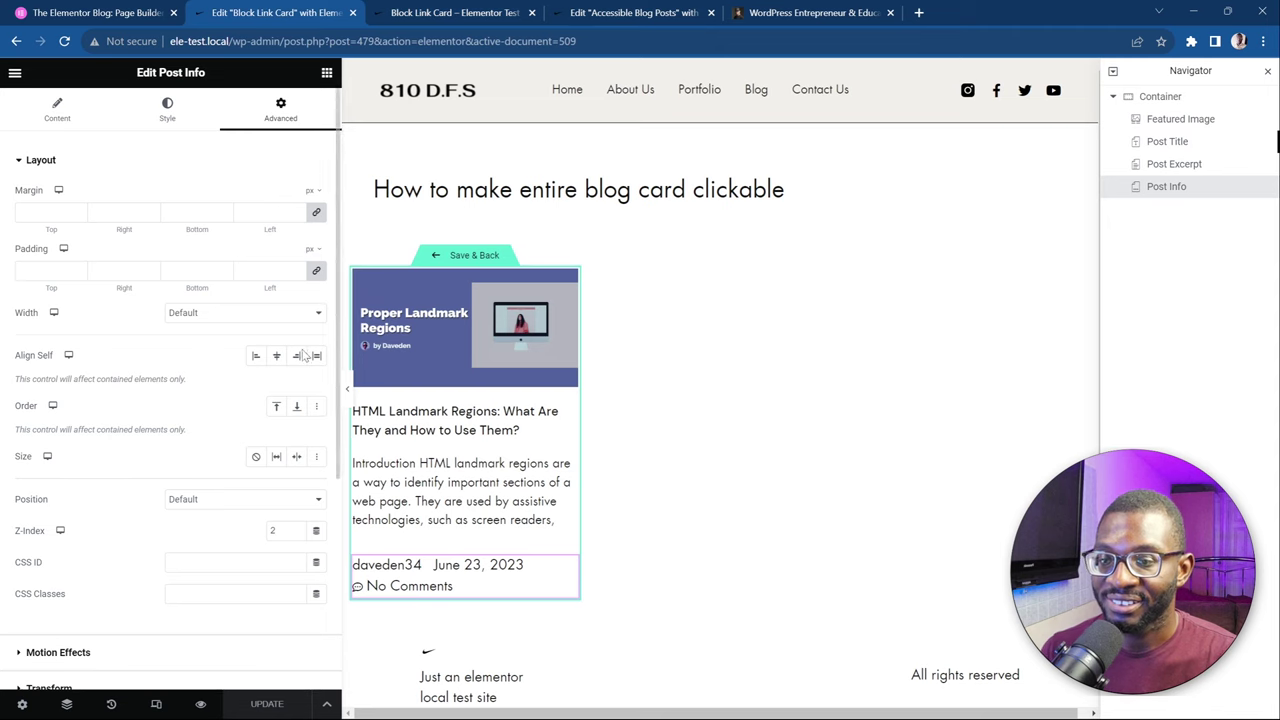
pyautogui.click(440, 420)
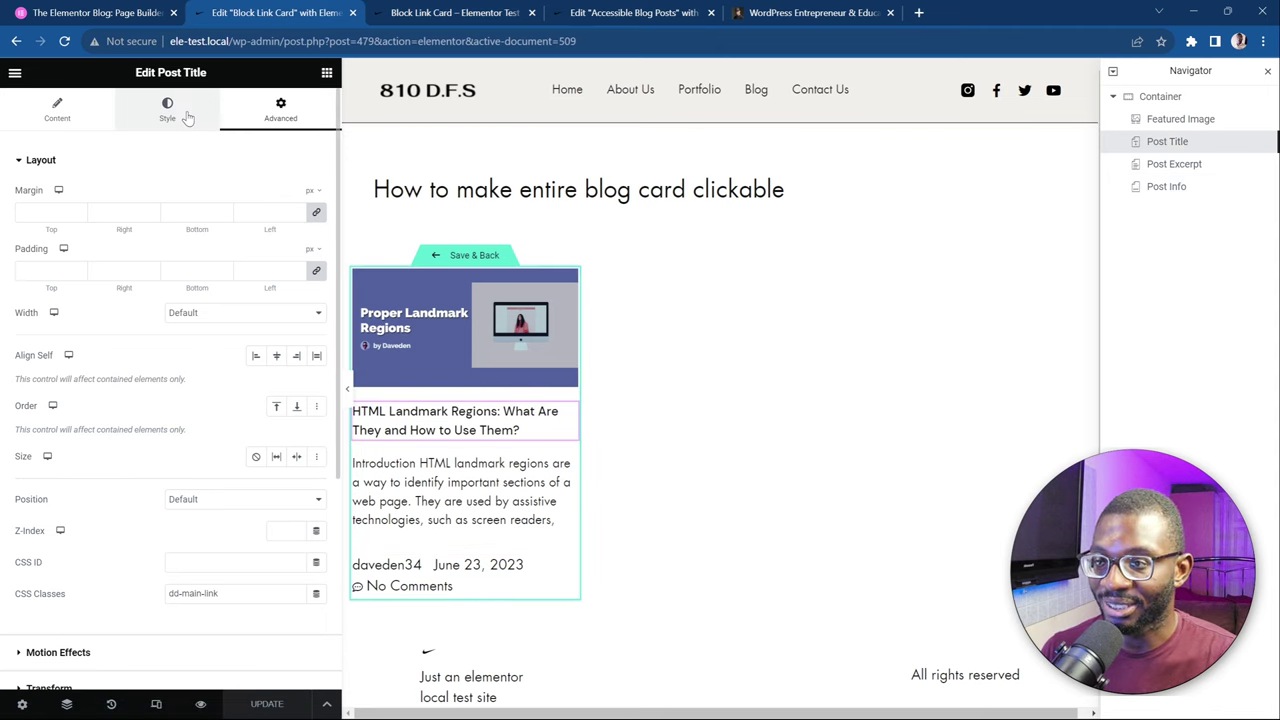
pyautogui.click(1185, 168)
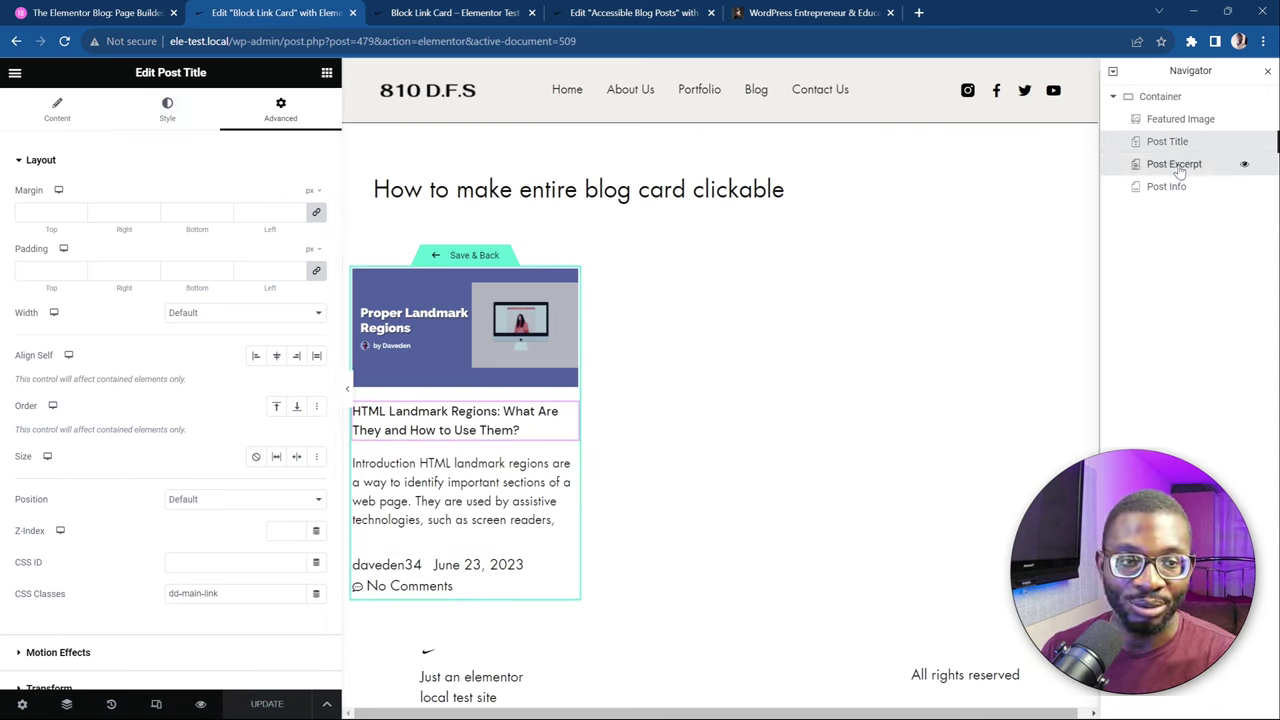
pyautogui.click(280, 110)
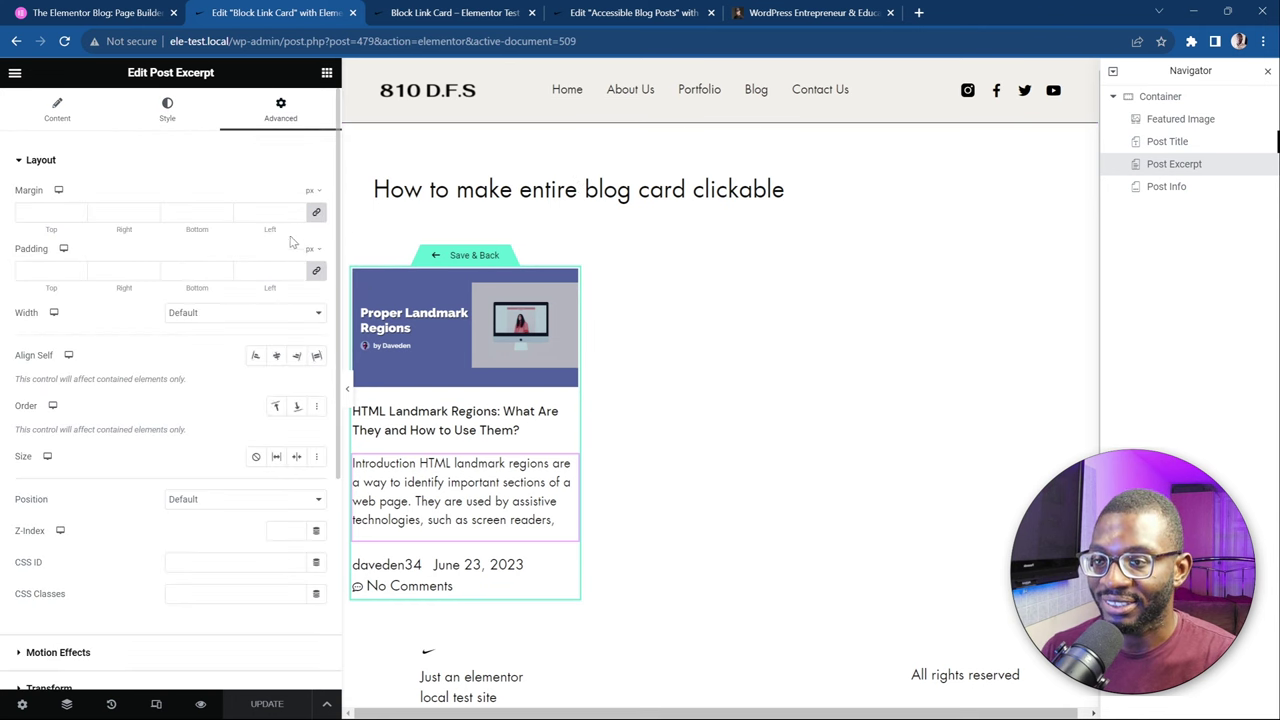
pyautogui.scroll(-1, 88, 500)
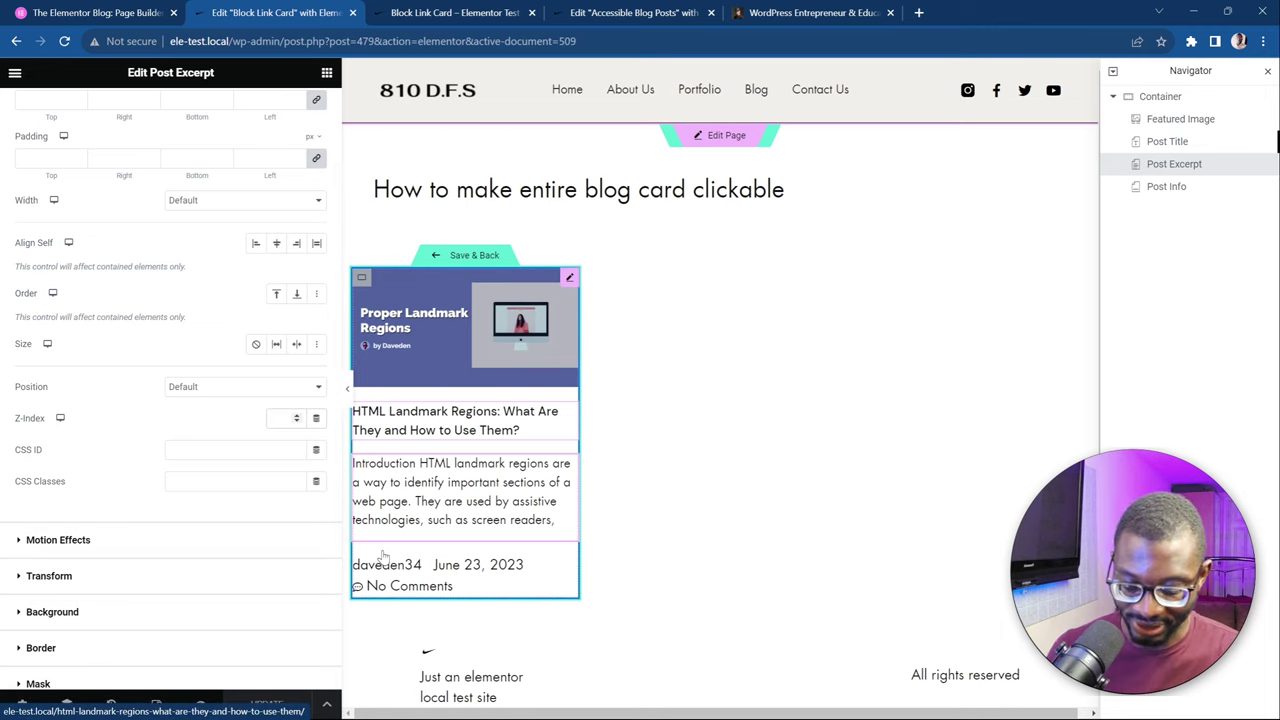
pyautogui.write('4')
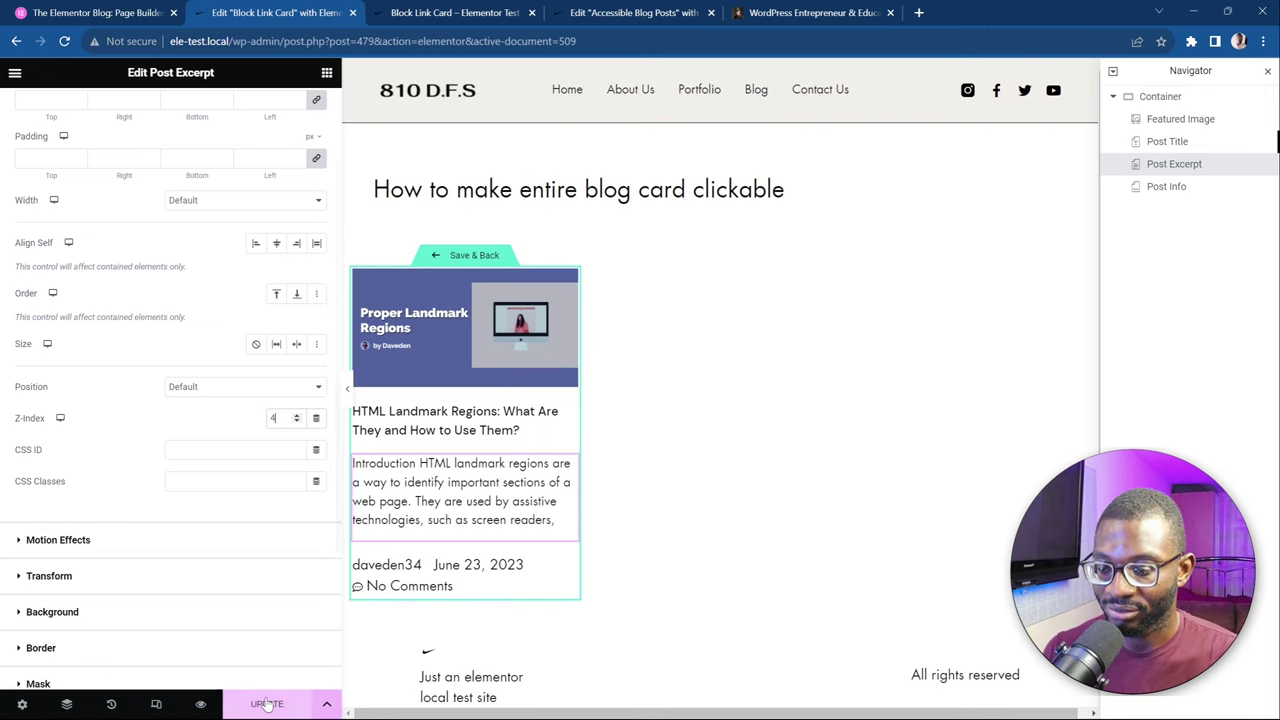
# Test on the preview page whether the first card's excerpt text can be selected
pyautogui.click(467, 10)
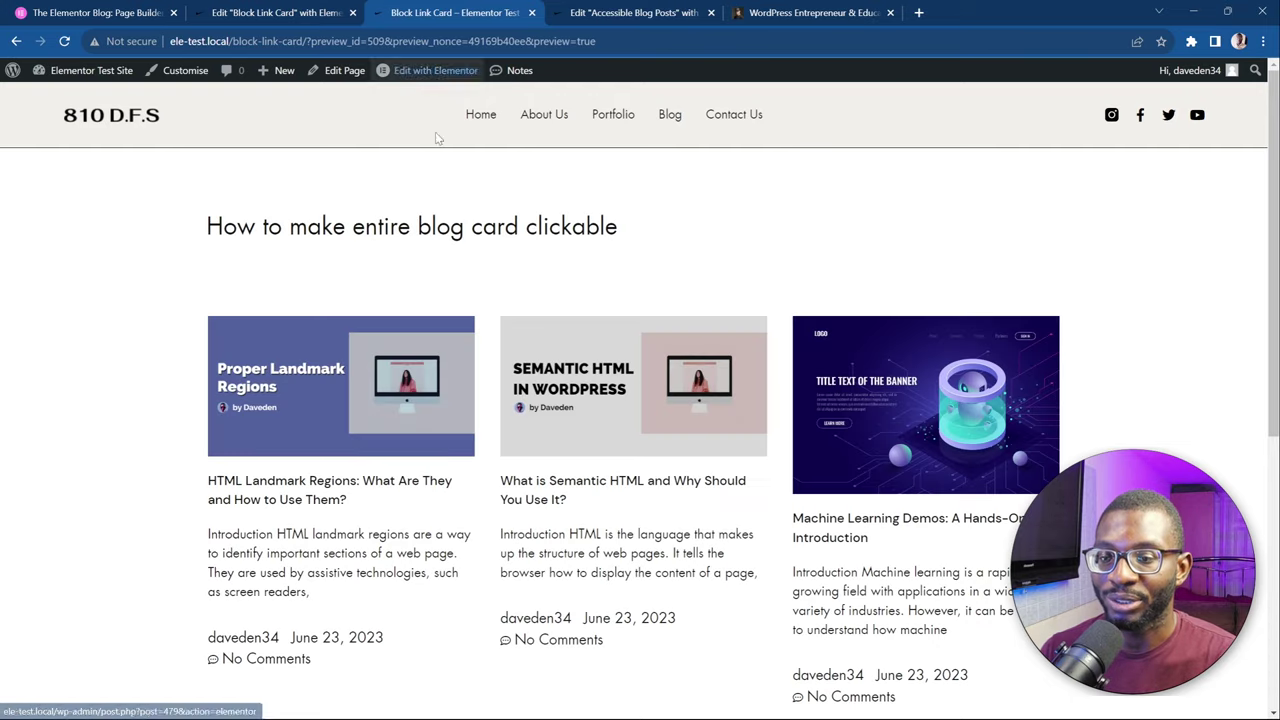
pyautogui.scroll(-1, 329, 352)
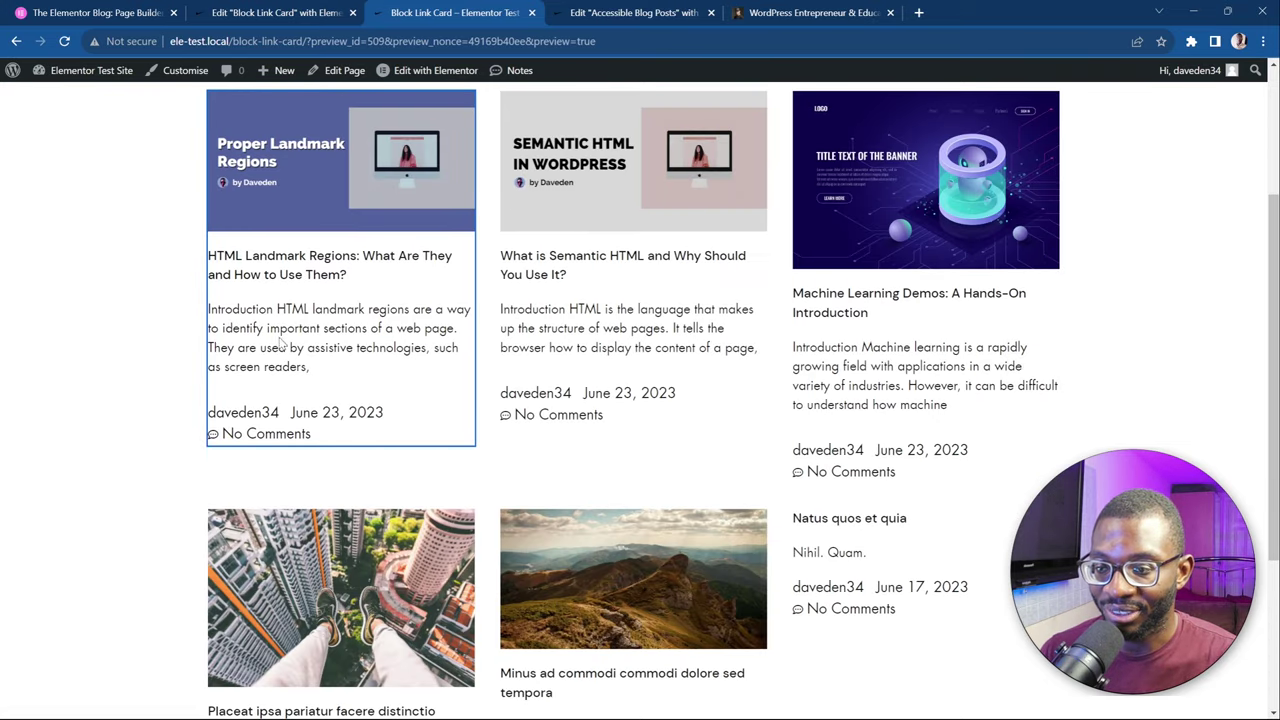
pyautogui.moveTo(305, 366); pyautogui.dragTo(208, 309)
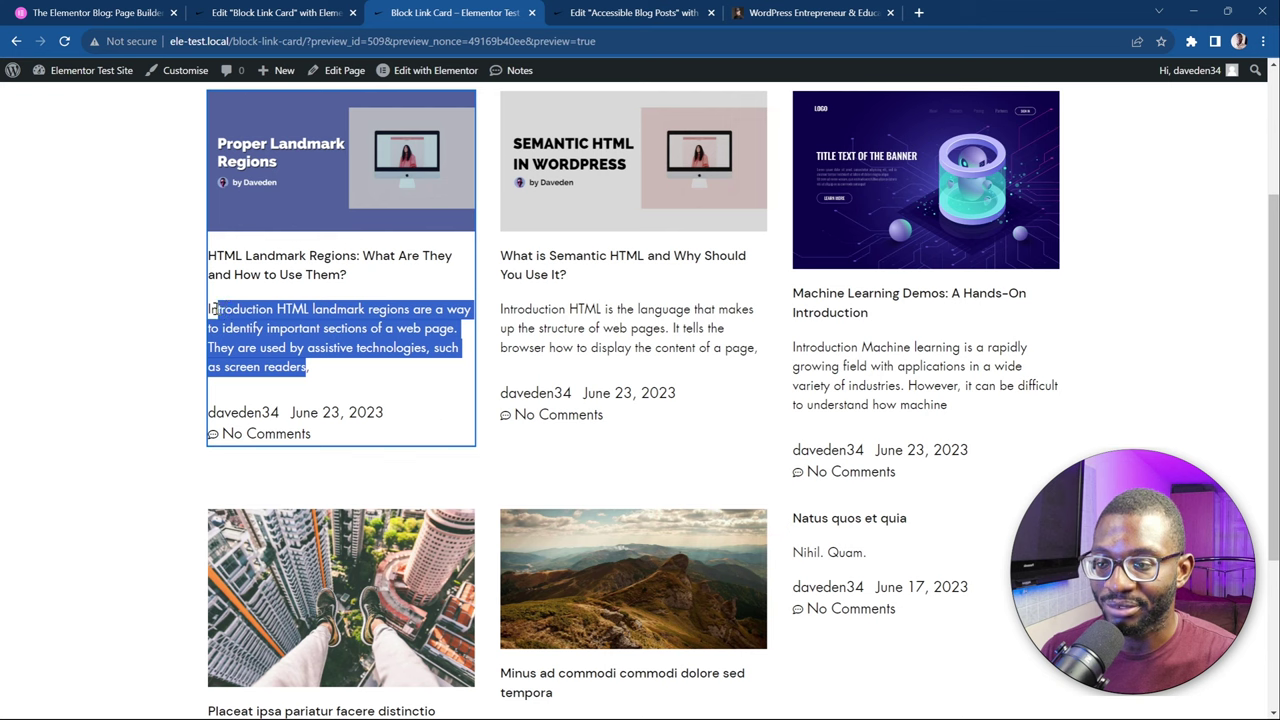
pyautogui.click(348, 343)
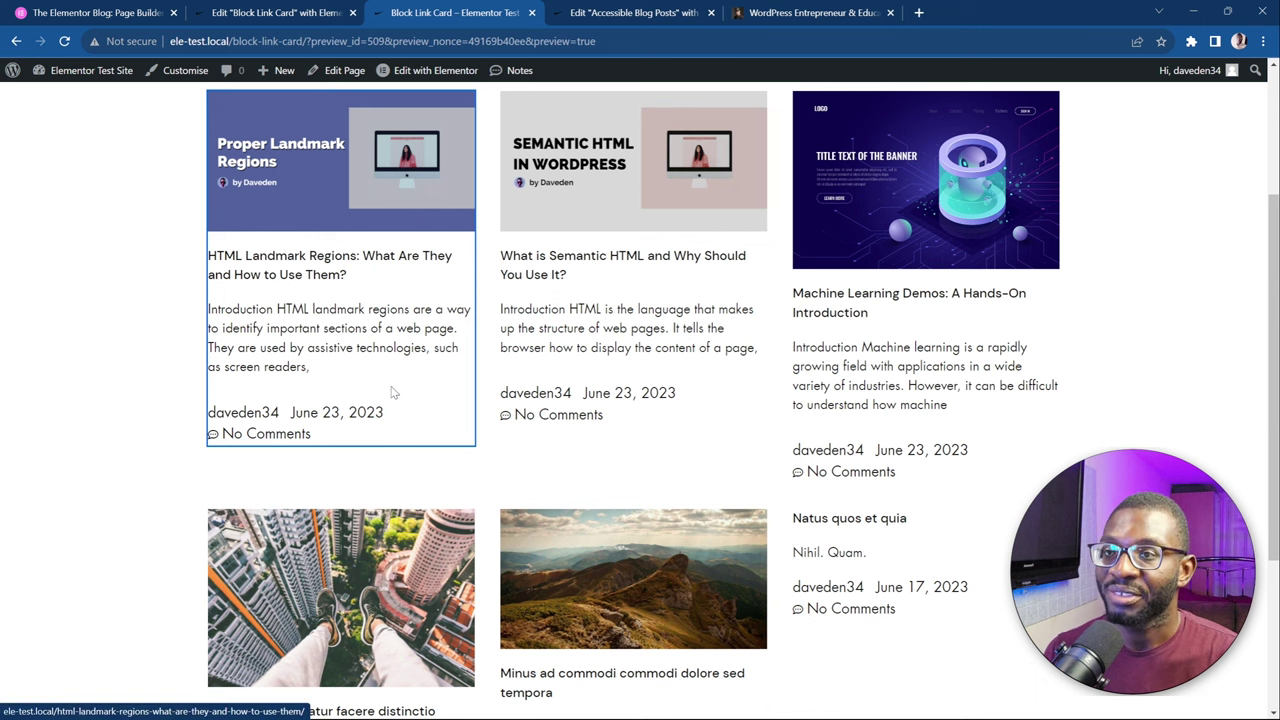
pyautogui.scroll(1, 362, 347)
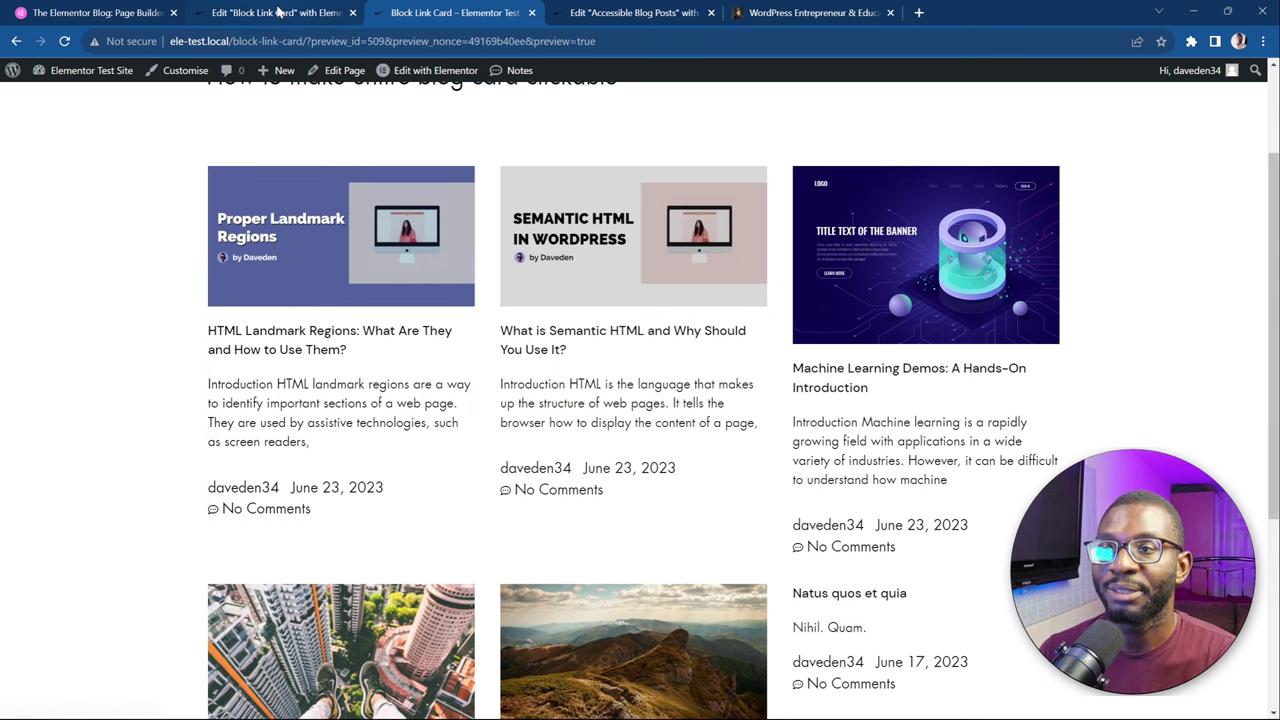
# Clear the z-index values of the Post Excerpt and the Post Info in the template editor
pyautogui.click(280, 12)
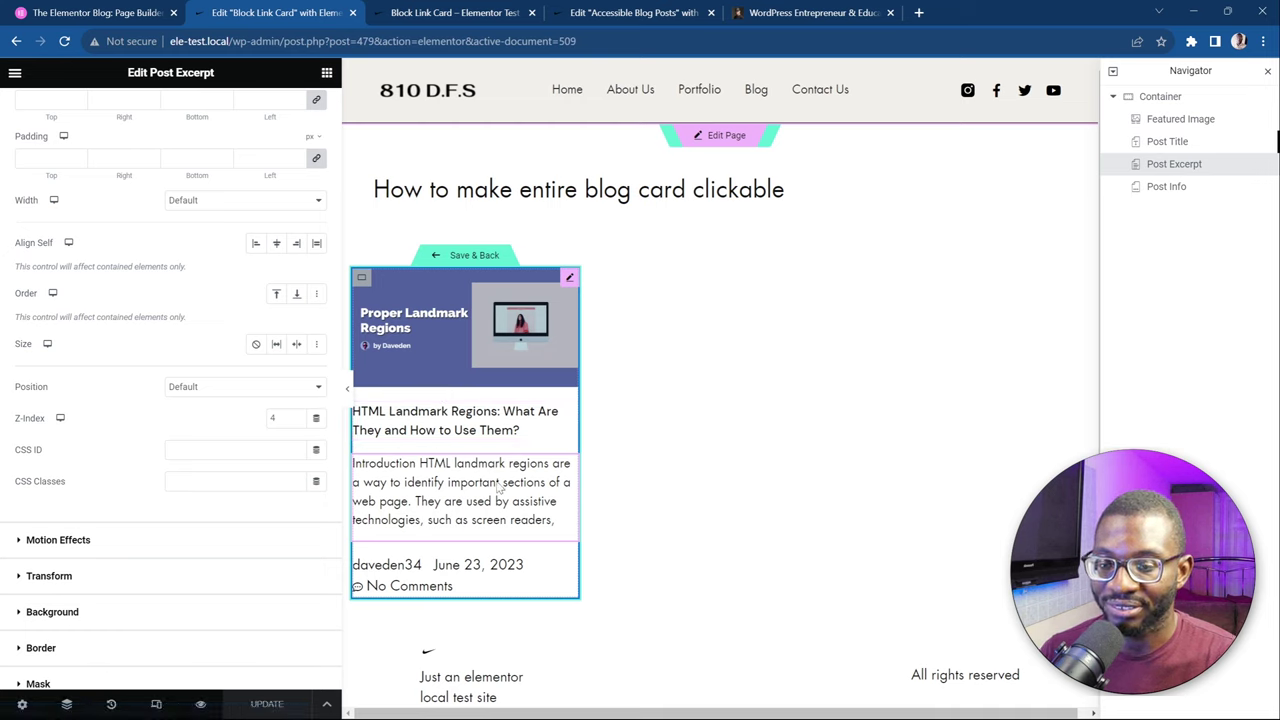
pyautogui.doubleClick(276, 418)
pyautogui.press('BackSpace')
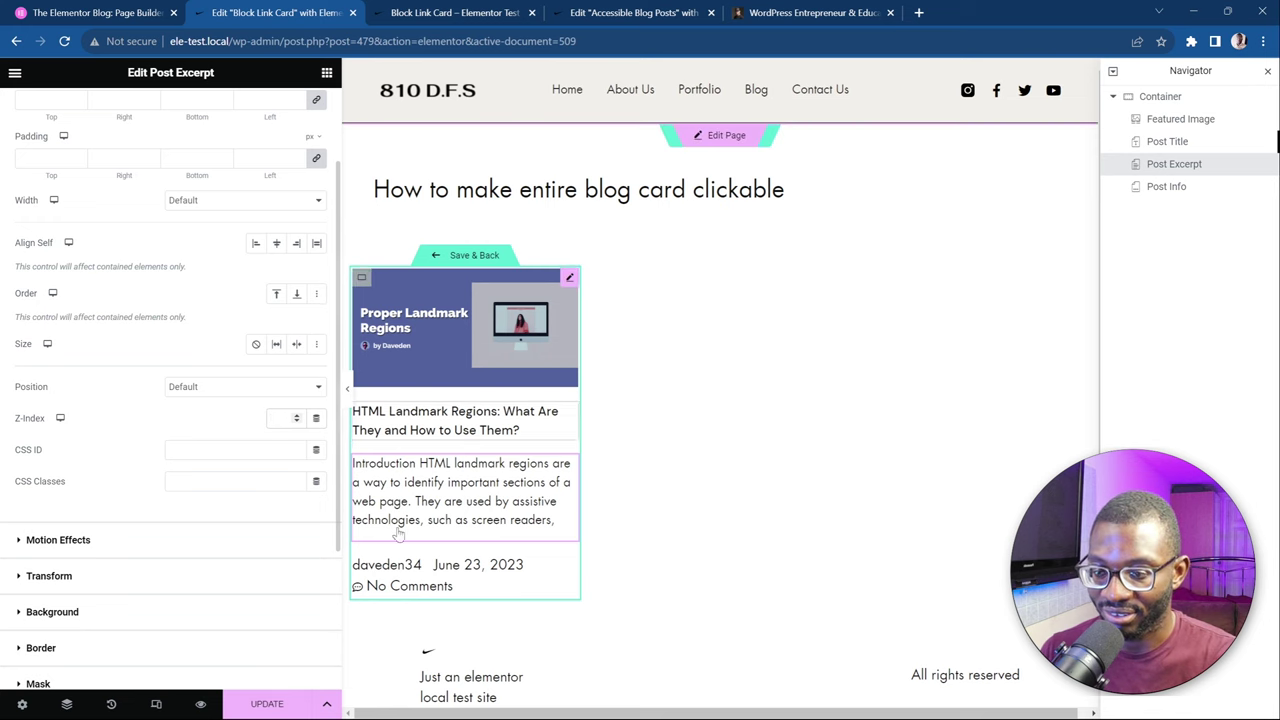
pyautogui.click(436, 582)
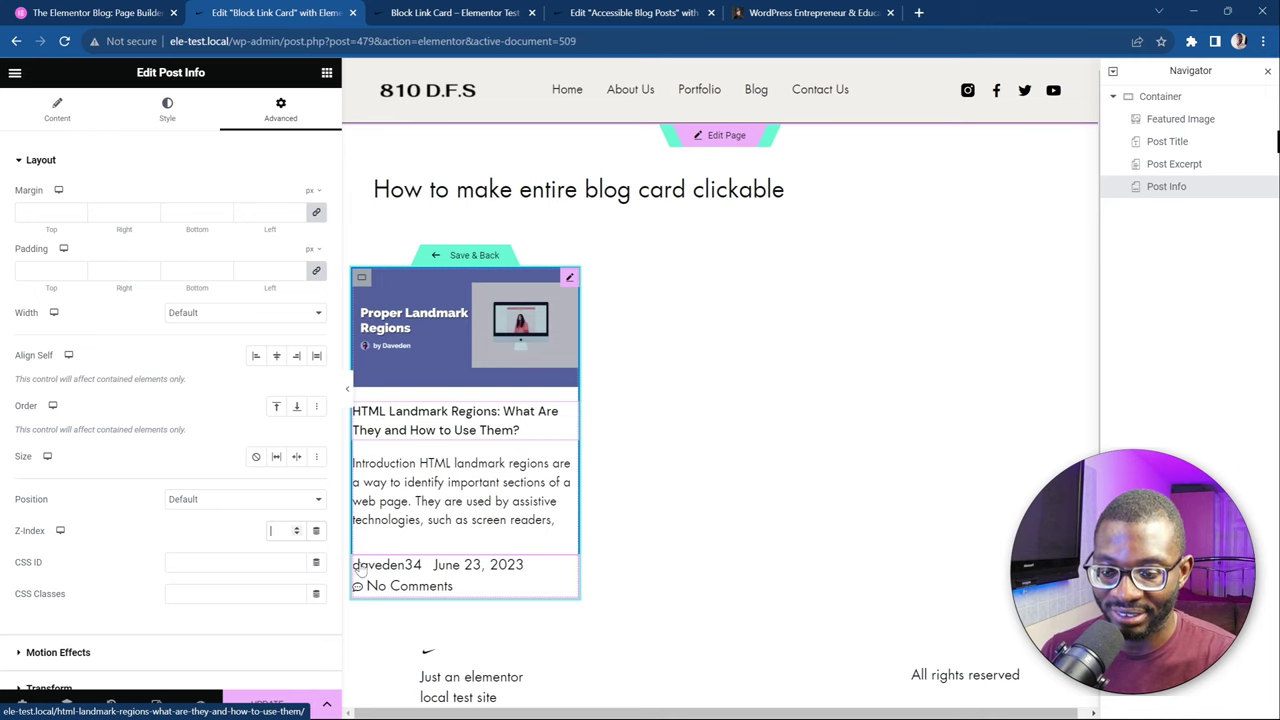
# Set the card container's CSS class to dd-clickable-card--js
pyautogui.scroll(-1, 476, 517)
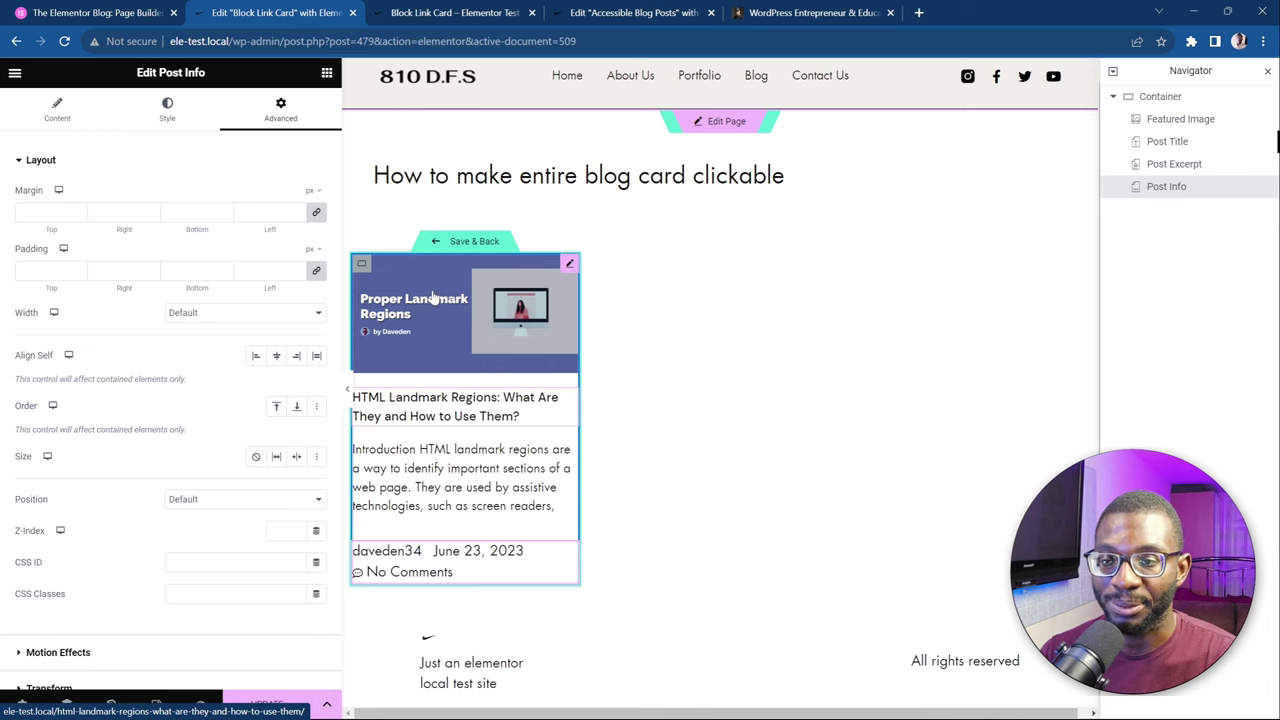
pyautogui.click(362, 264)
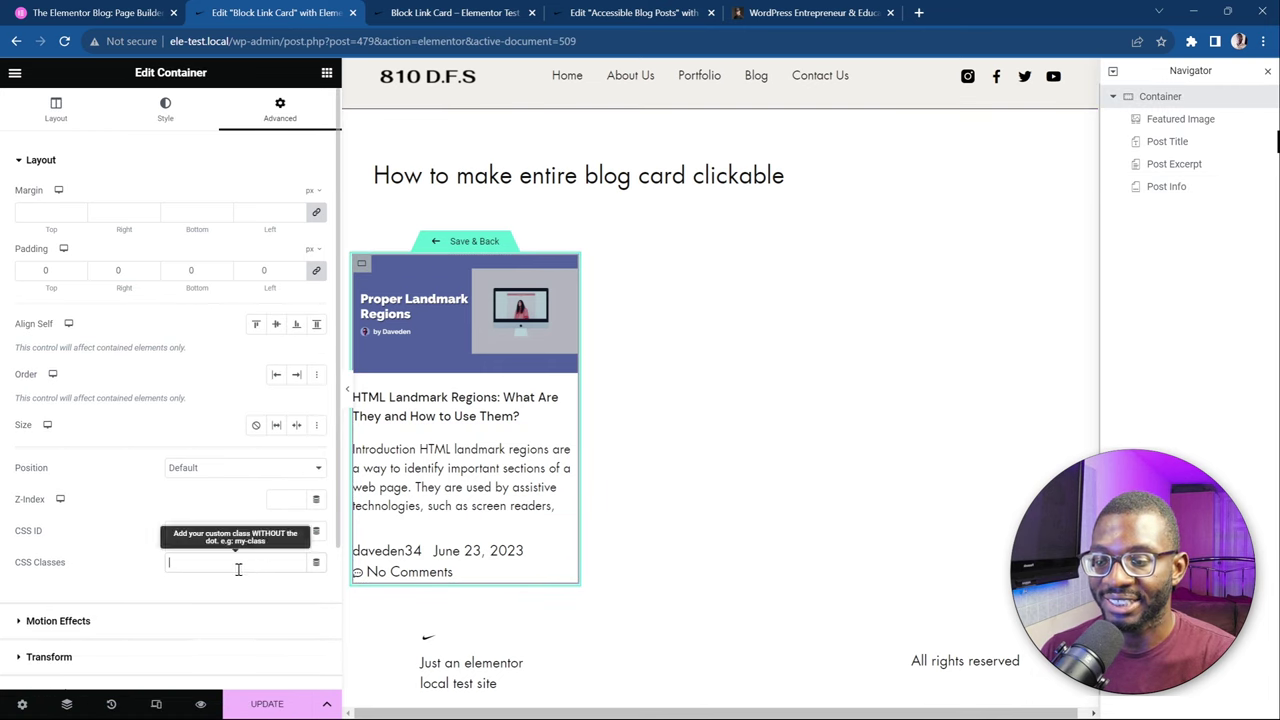
pyautogui.click(201, 569)
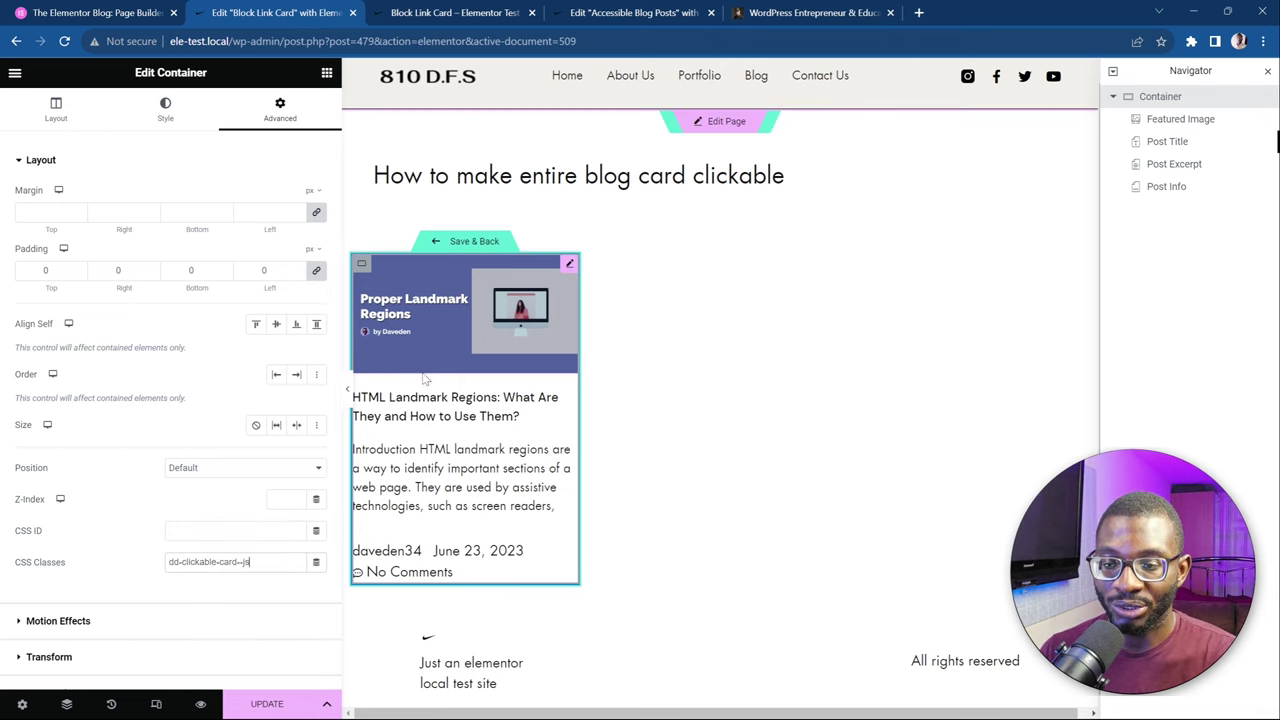
# Check that the Post Title carries the CSS class dd-main-link and update the loop template
pyautogui.click(437, 424)
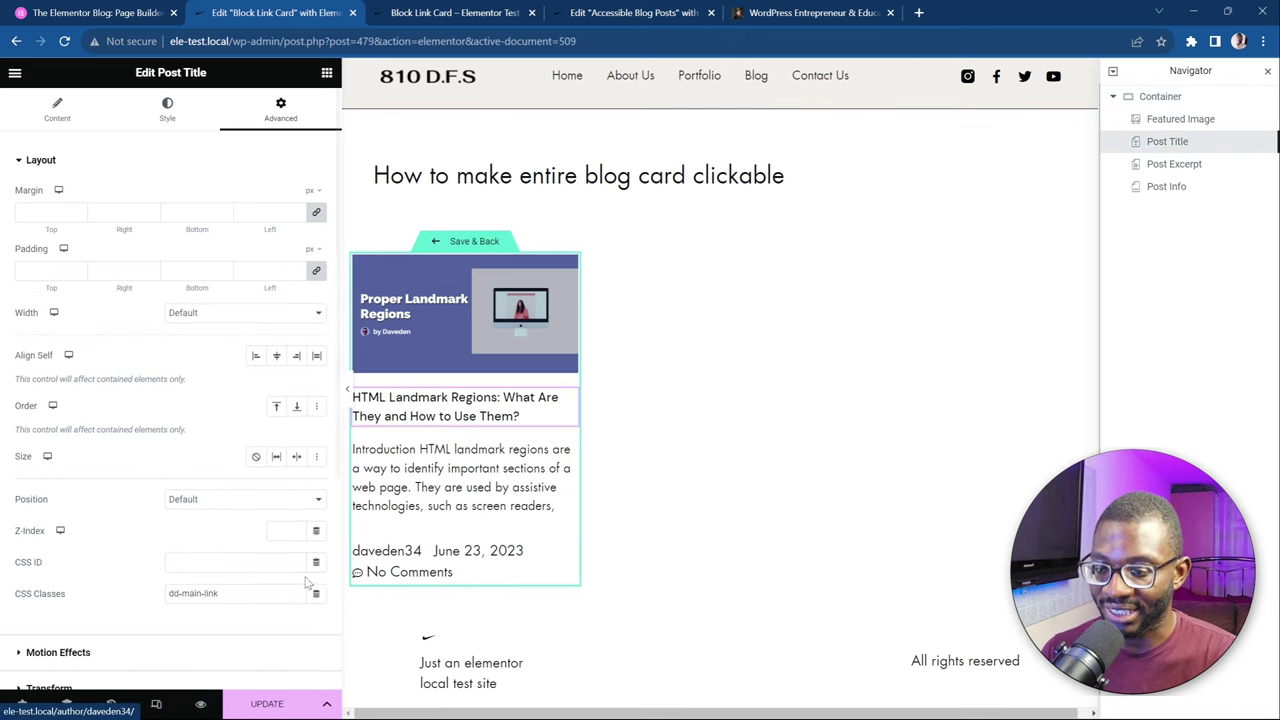
pyautogui.click(237, 597)
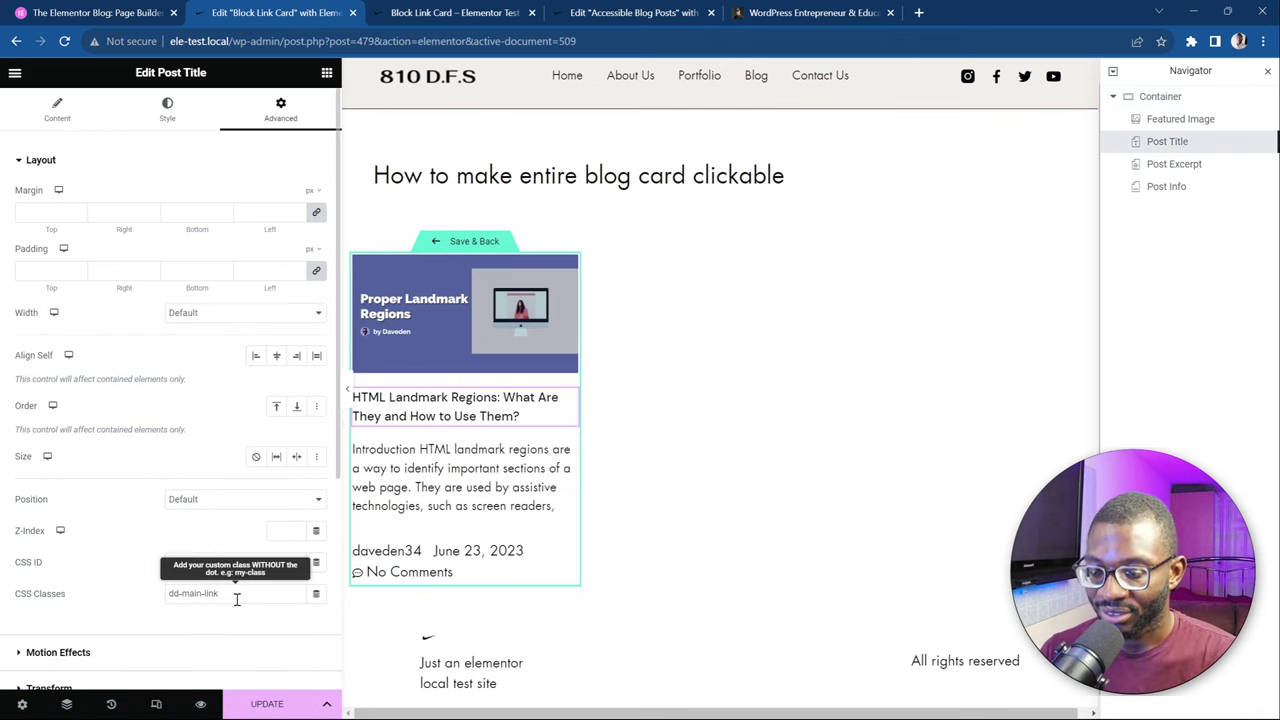
pyautogui.click(270, 704)
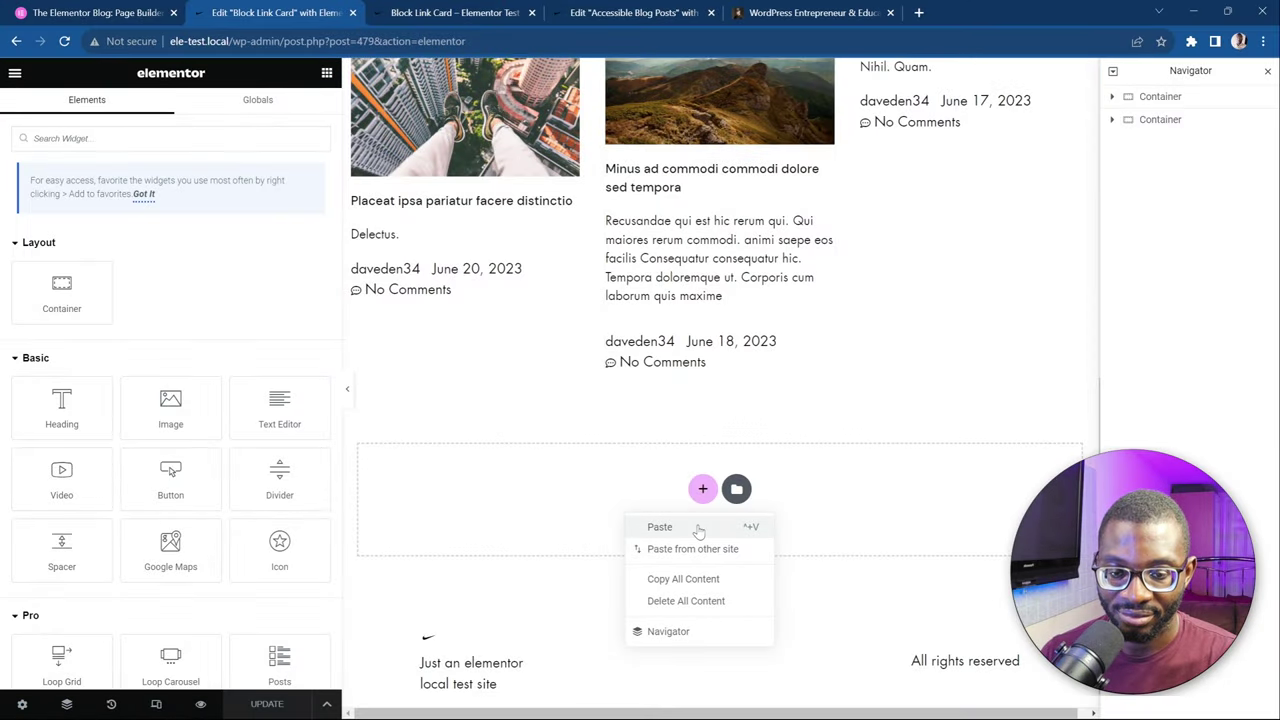
# Paste the copied container with the HTML code widget below the loop grid and update the page
pyautogui.click(700, 527)
pyautogui.click(270, 704)
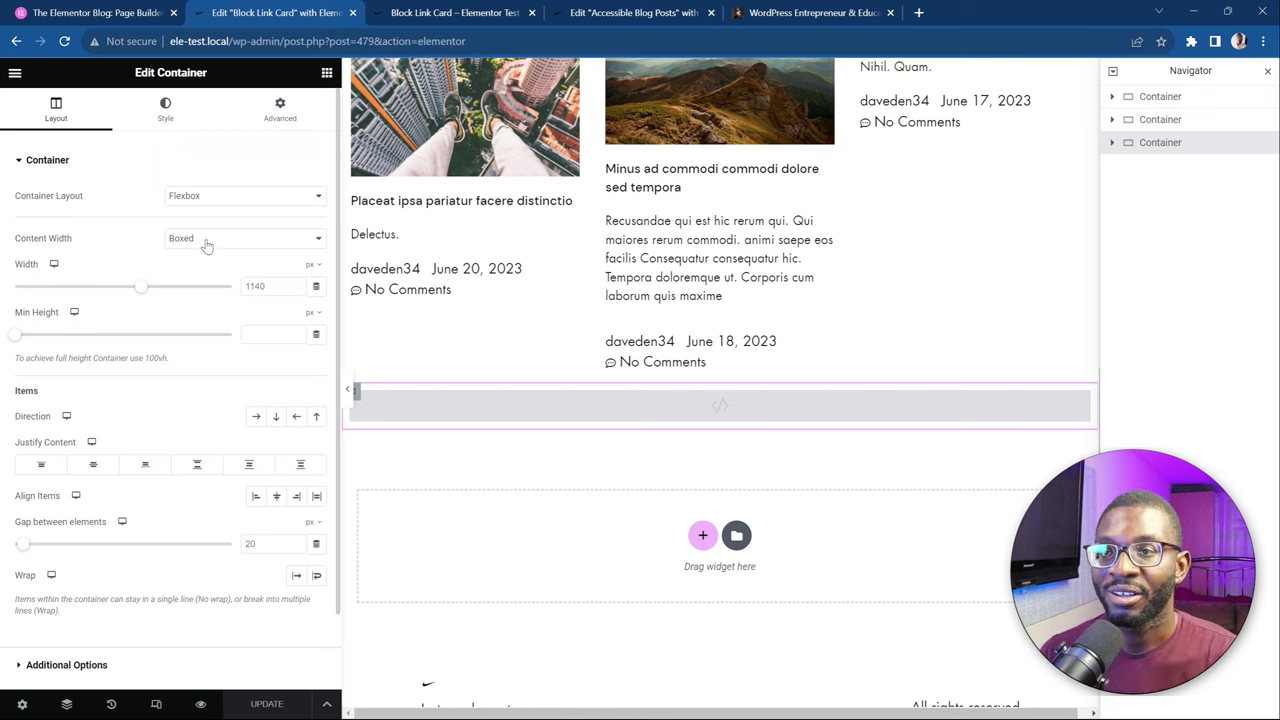
# Test on the preview page whether different spots of the first card's excerpt open the post, returning to the preview each time
pyautogui.click(427, 12)
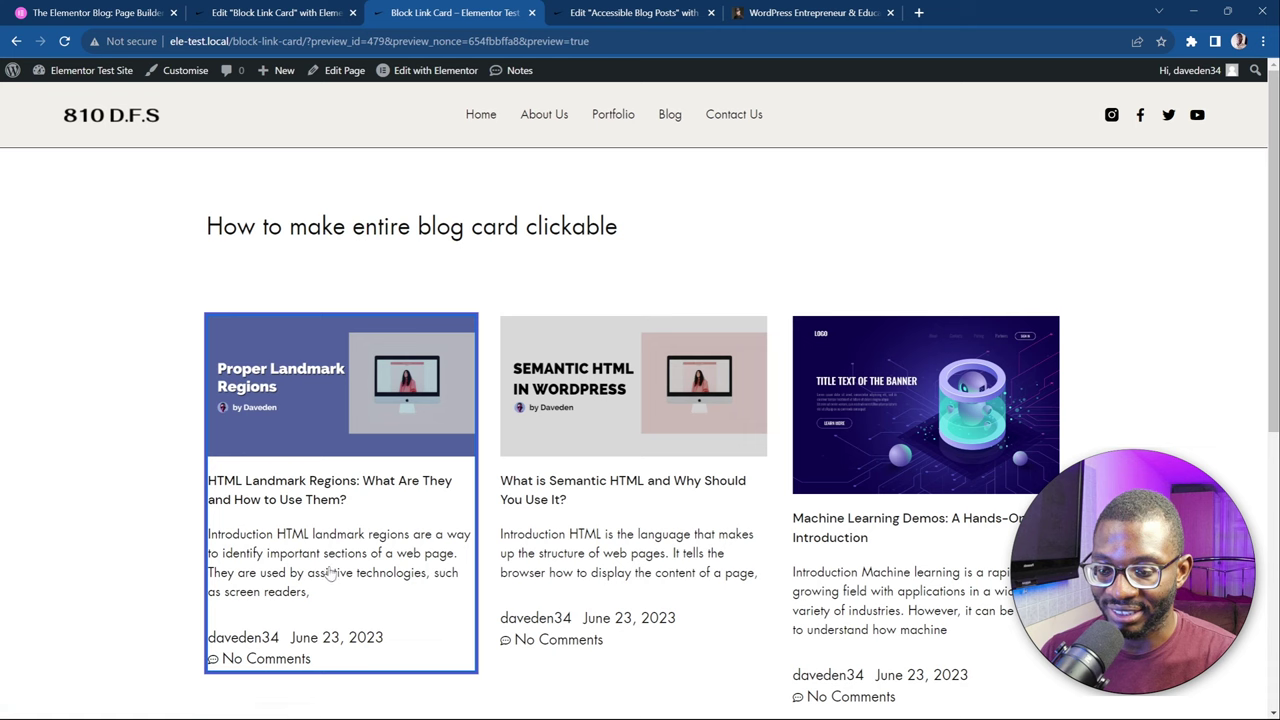
pyautogui.click(378, 540)
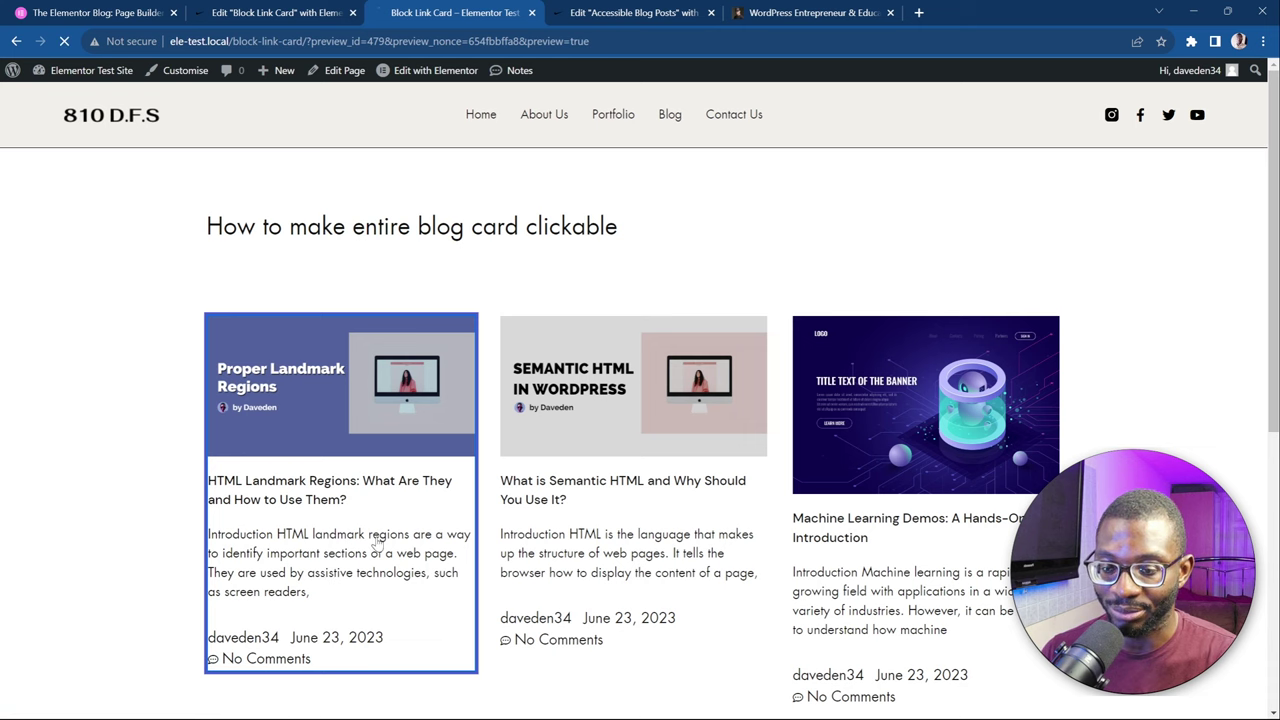
pyautogui.click(16, 41)
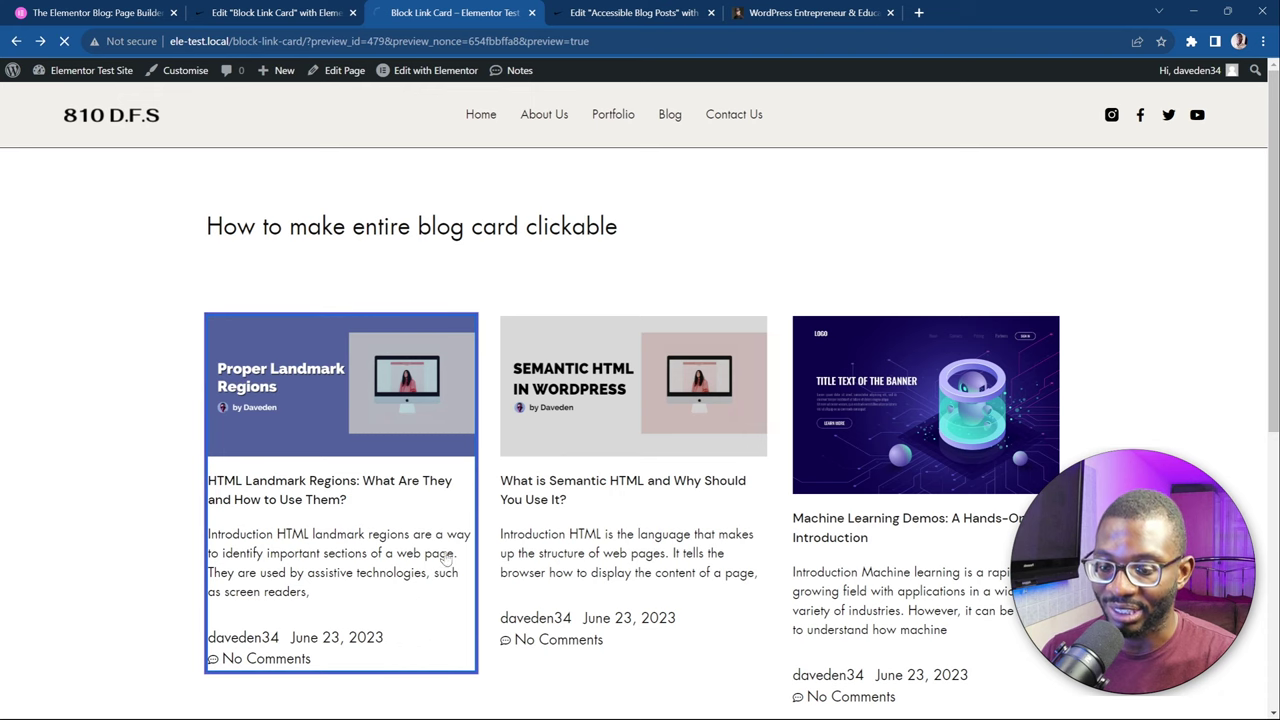
pyautogui.click(446, 558)
pyautogui.click(18, 41)
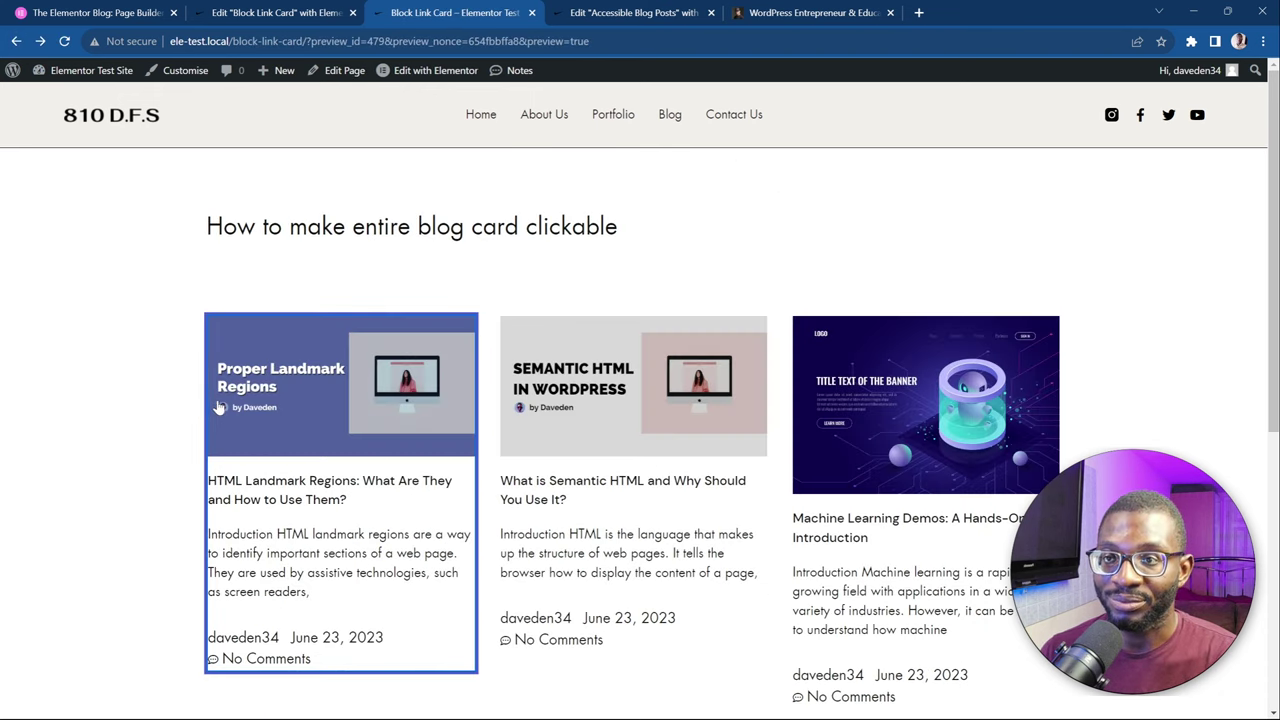
# Test selecting and copying the first card's excerpt text on the preview page, and clear the selection
pyautogui.moveTo(326, 607); pyautogui.dragTo(204, 534)
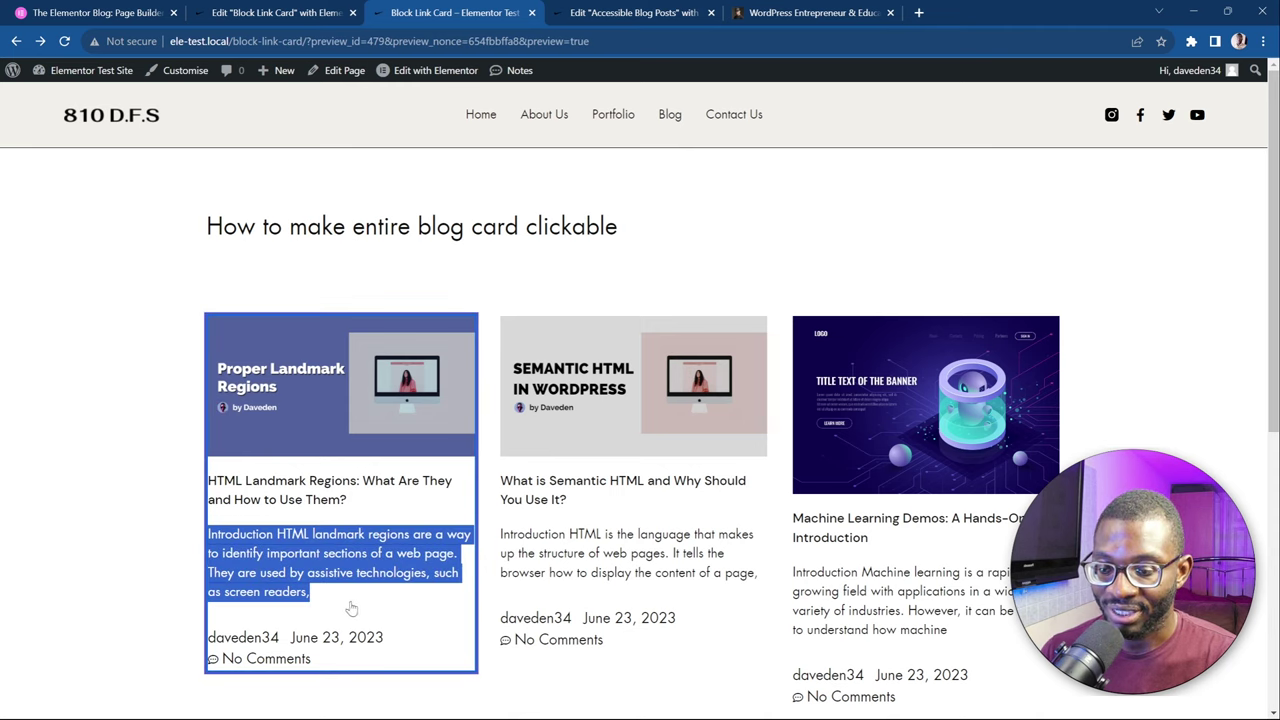
pyautogui.rightClick(287, 542)
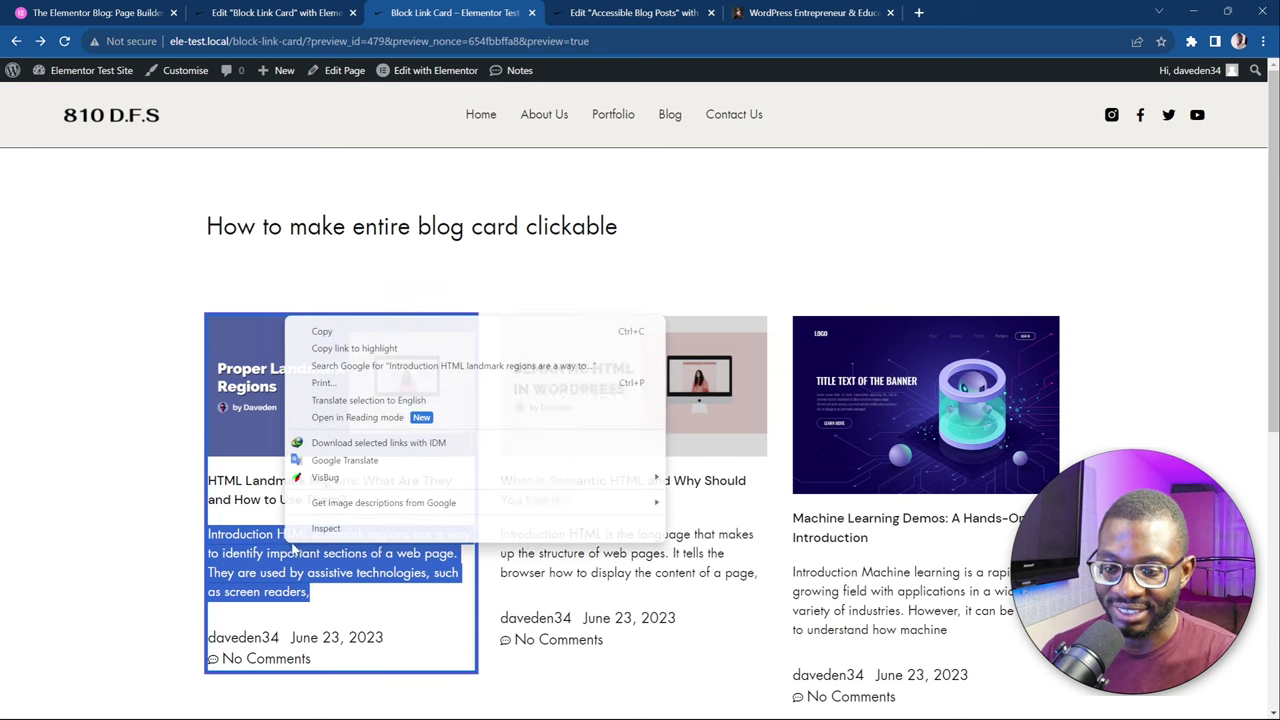
pyautogui.click(310, 330)
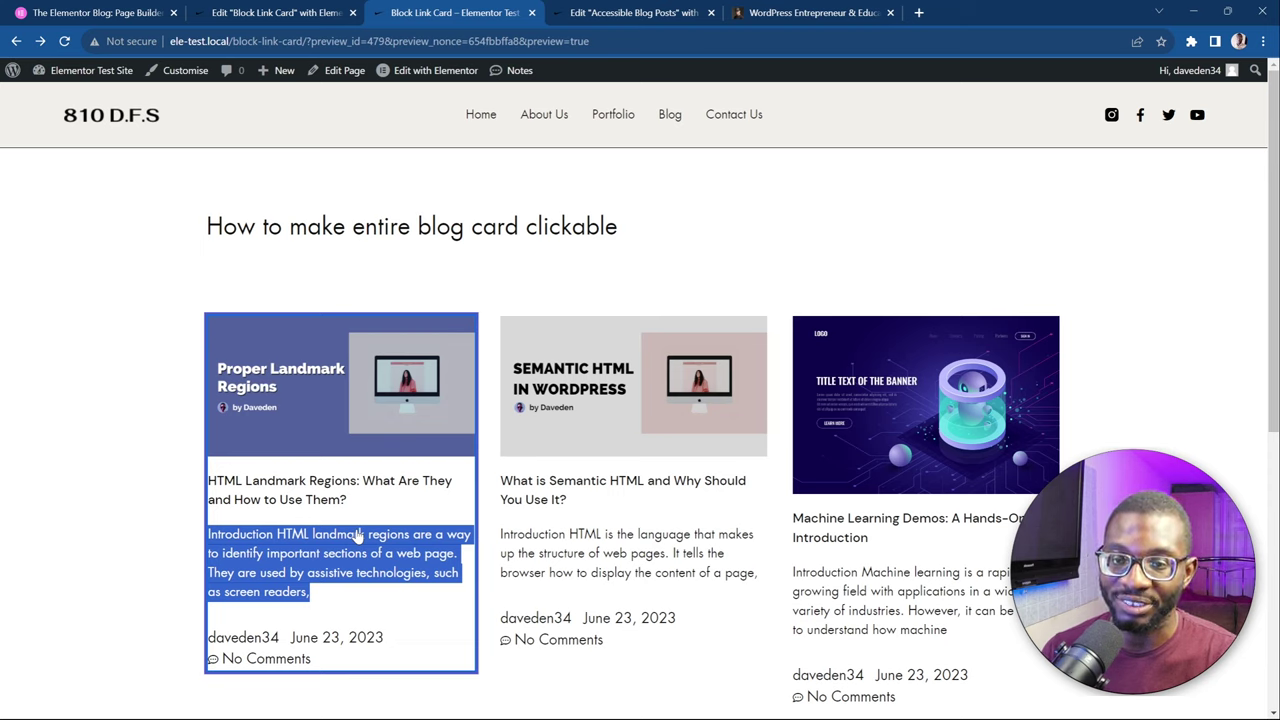
pyautogui.click(113, 359)
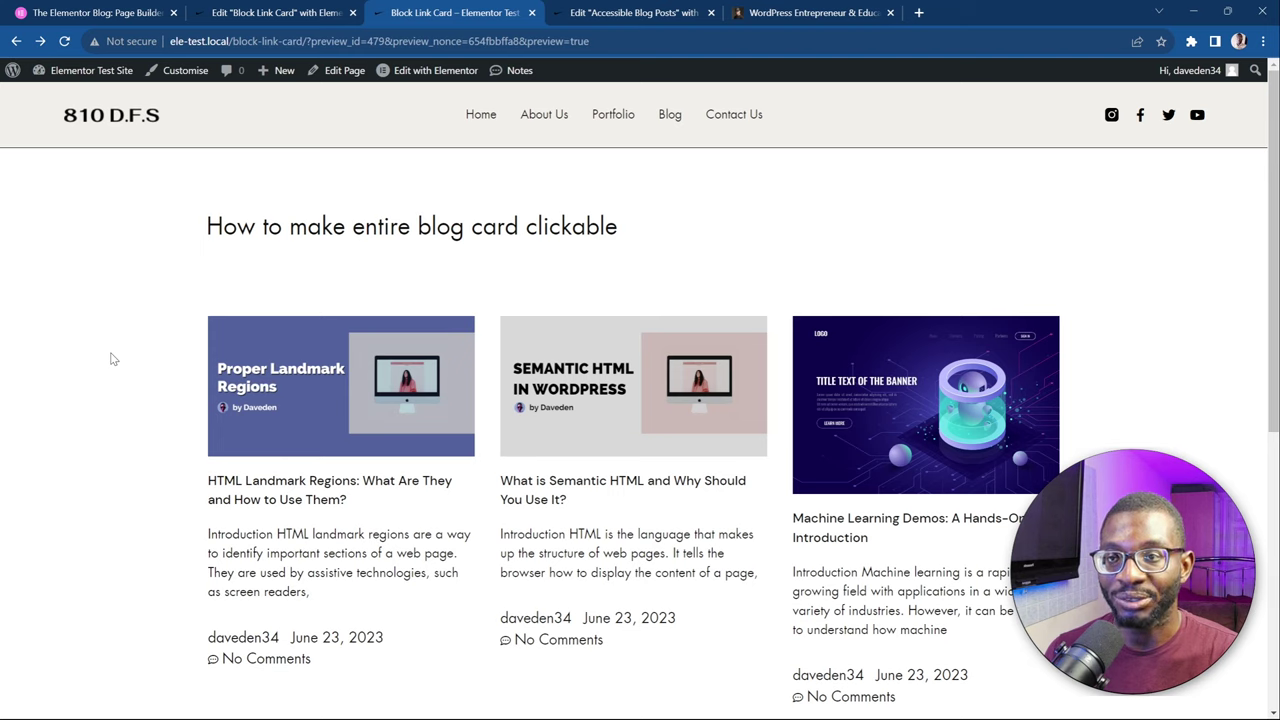
# Check keyboard focus on the first card's title link with the NVDA screen reader running, and exit NVDA
pyautogui.press('Tab')
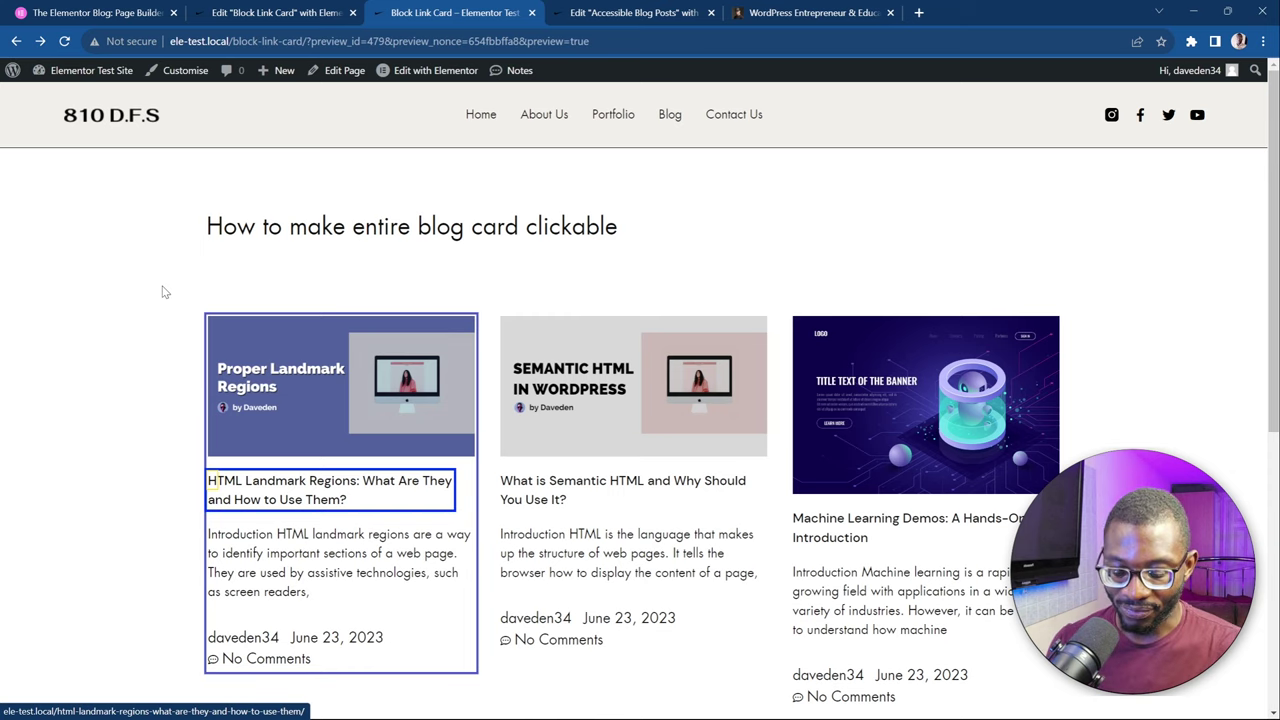
pyautogui.press('insert+q')
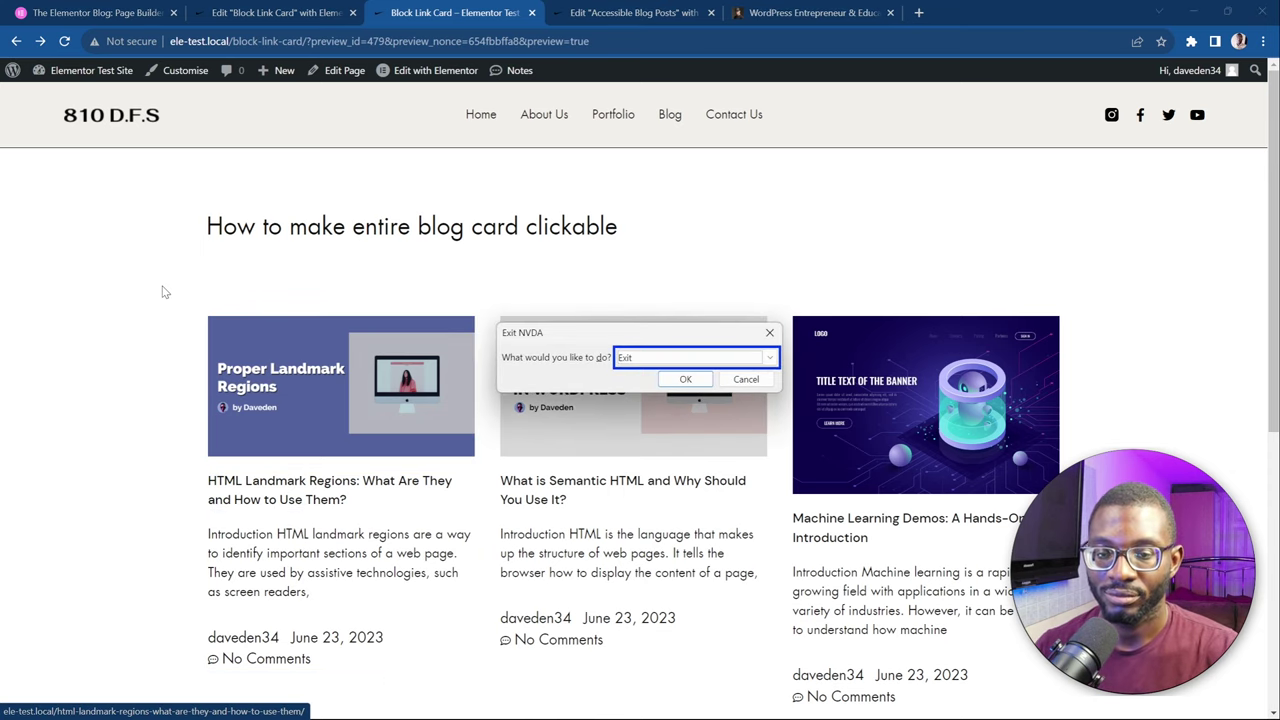
pyautogui.press('Return')
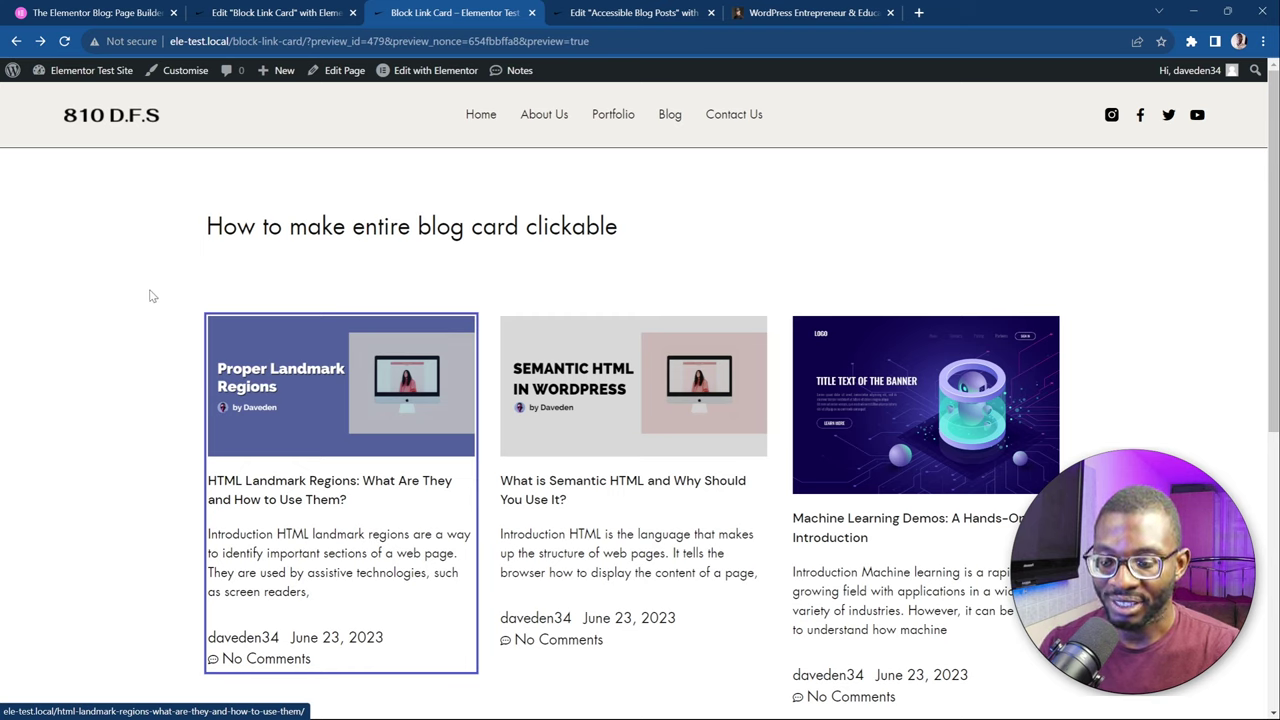
# Test keyboard navigation through the first card's nested links, moving focus from the title to the author link
pyautogui.press('Tab')
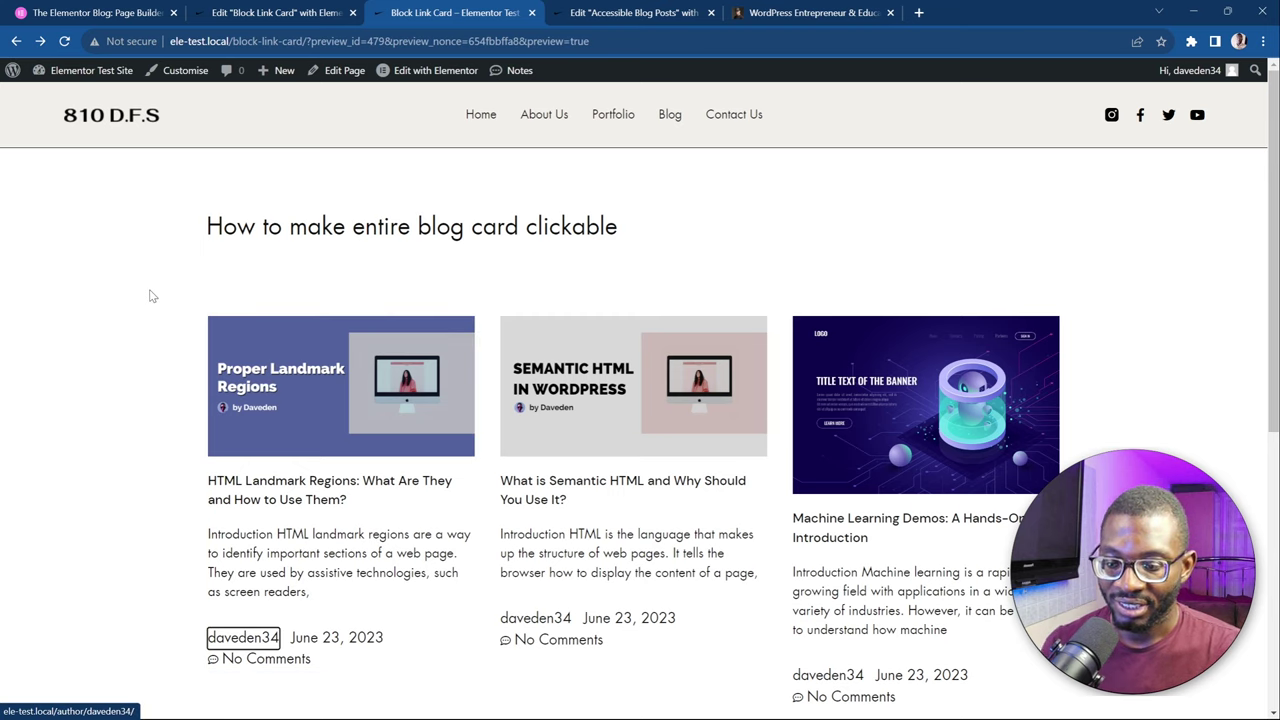